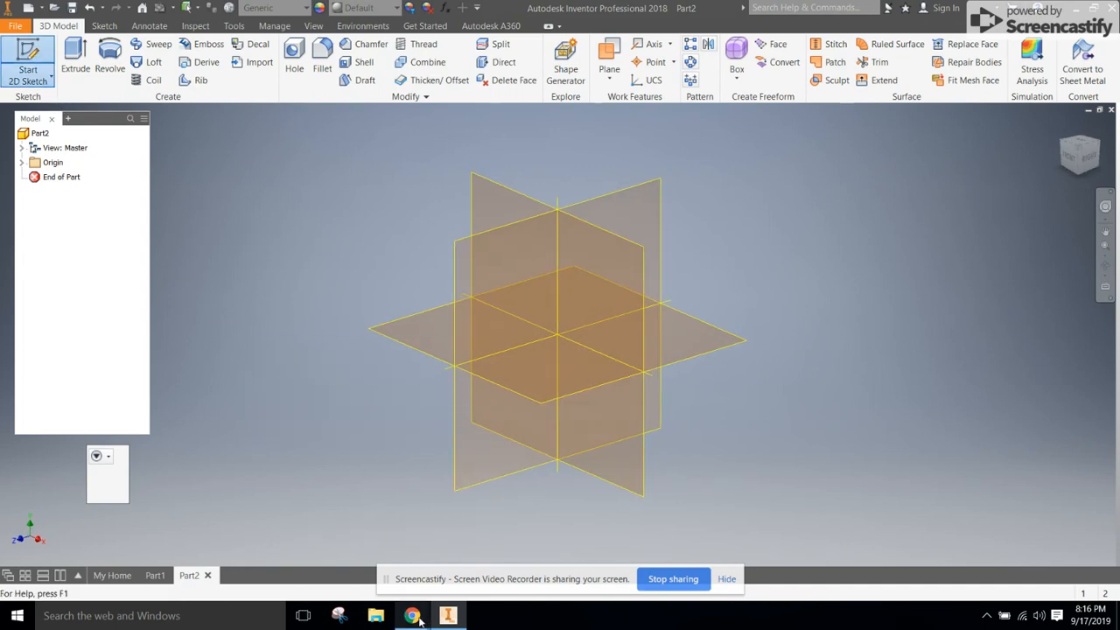
Check the wall framing drawing in the PDF for the plate and stud dimensions, and return to Inventor.
{"action": "mouse_move", "coordinate": [415, 618]}
{"action": "left_click", "coordinate": [325, 545]}
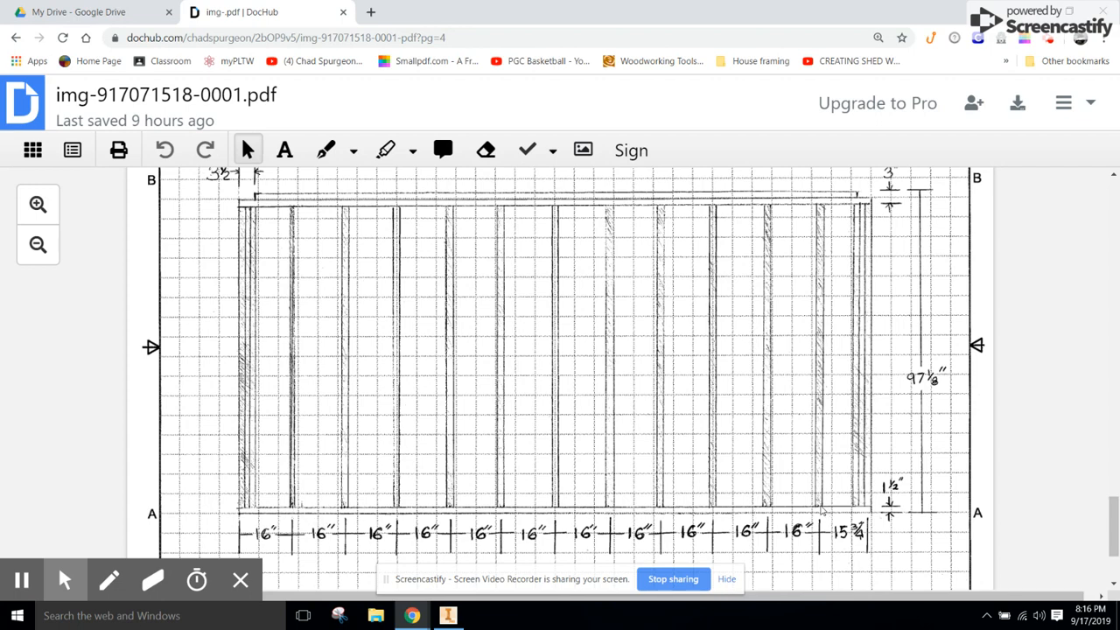
{"action": "left_click", "coordinate": [447, 615]}
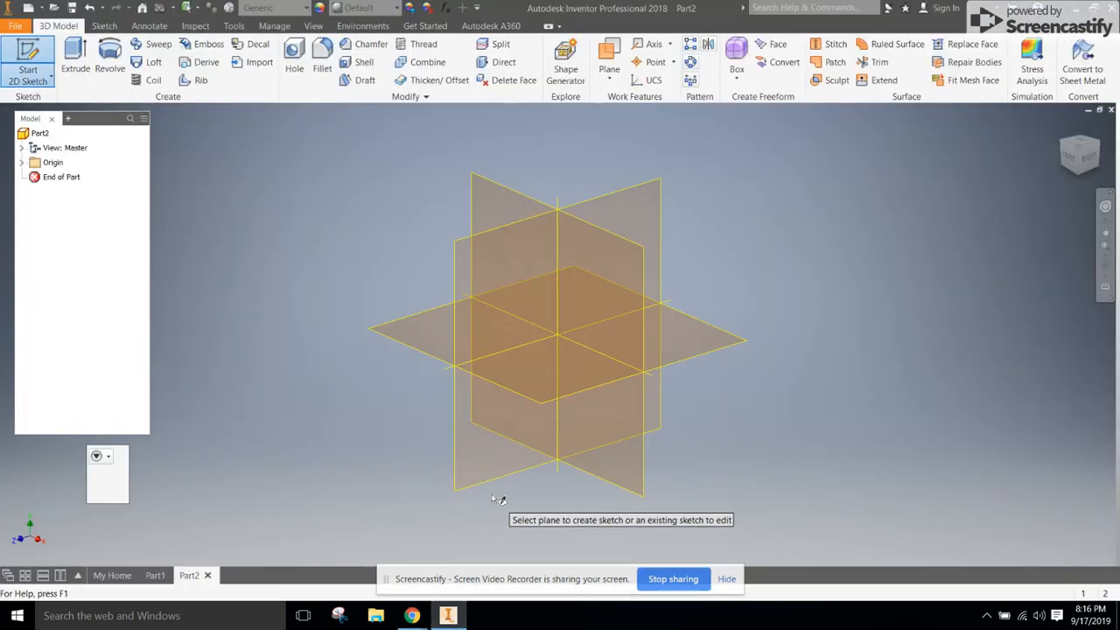
Sketch a rectangle 1.5 in high and 3.5 in wide on the YZ plane, starting at the origin, and finish the sketch.
{"action": "left_click", "coordinate": [468, 299]}
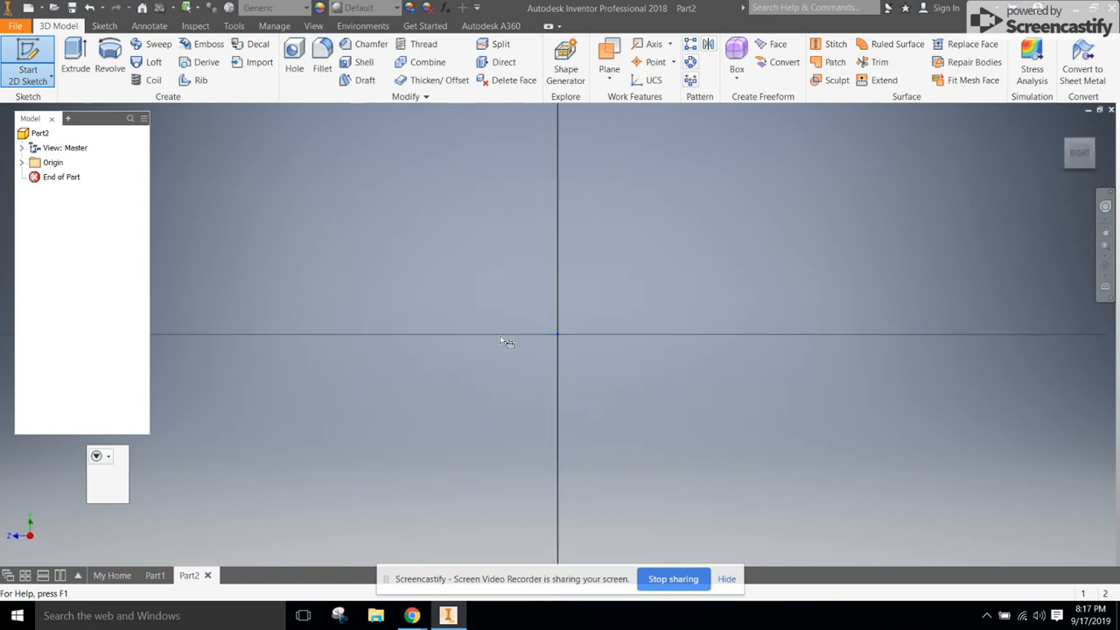
{"action": "left_click", "coordinate": [203, 52]}
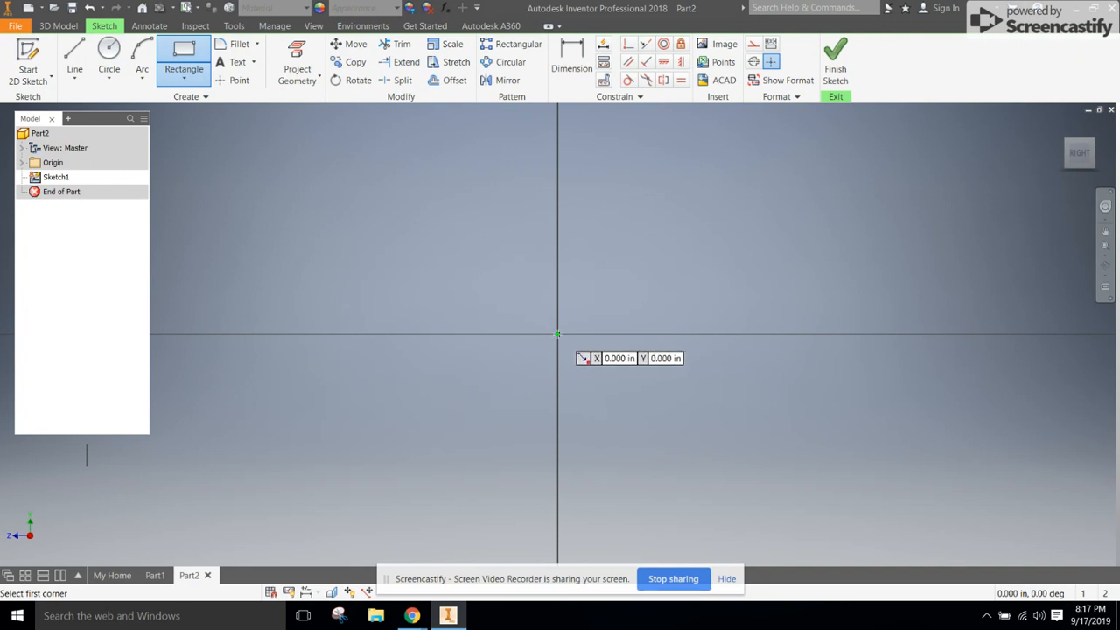
{"action": "left_click", "coordinate": [557, 334]}
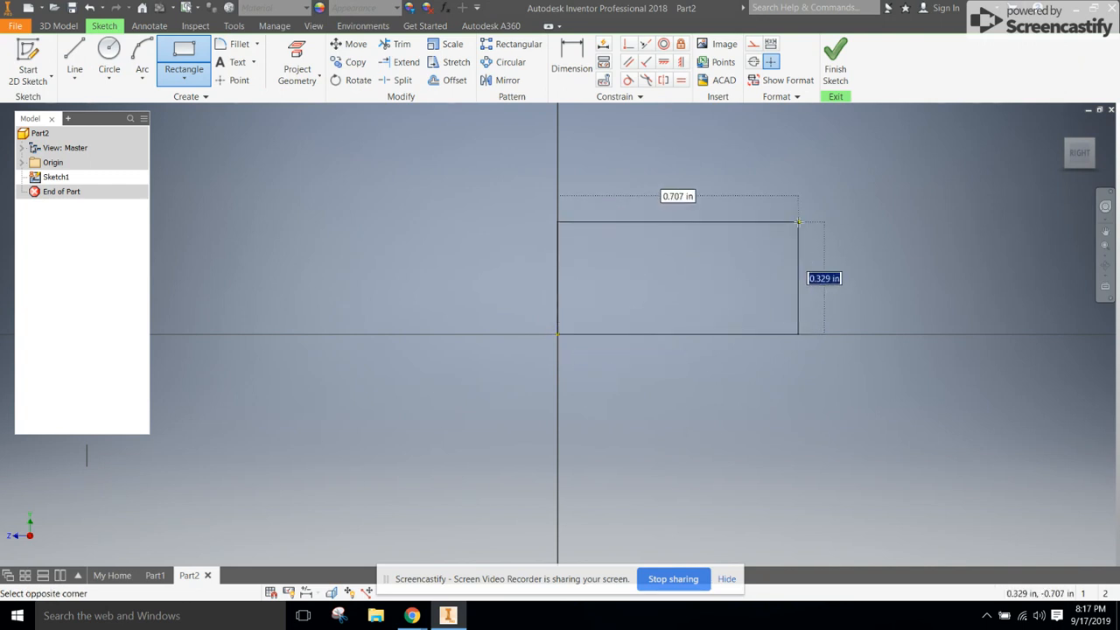
{"action": "type", "text": "1.5"}
{"action": "key", "text": "Tab"}
{"action": "type", "text": "3"}
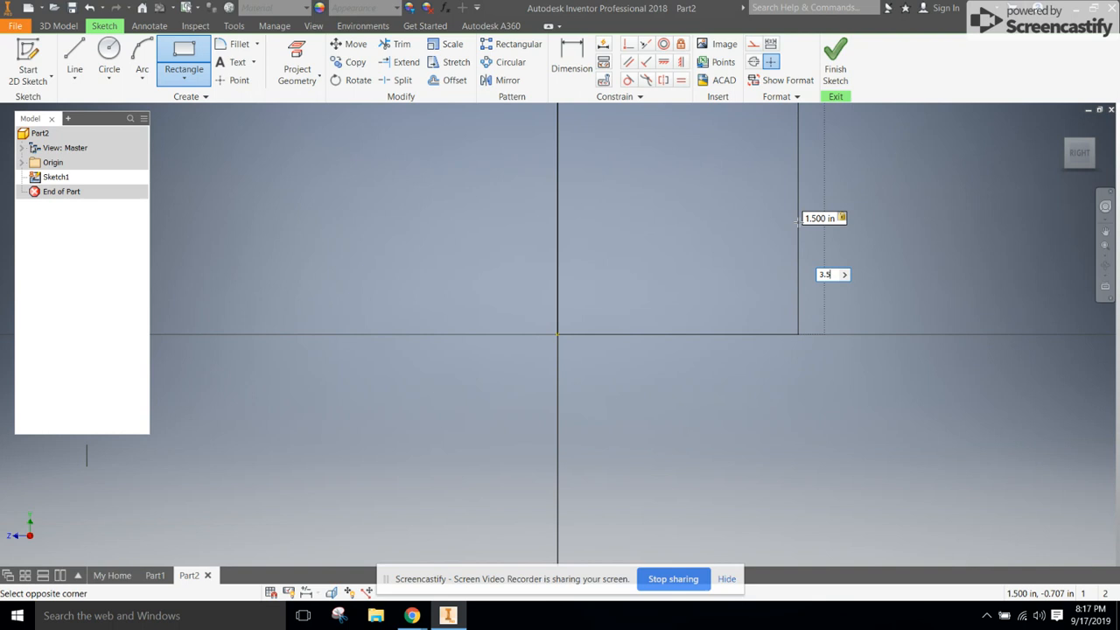
{"action": "key", "text": "Return"}
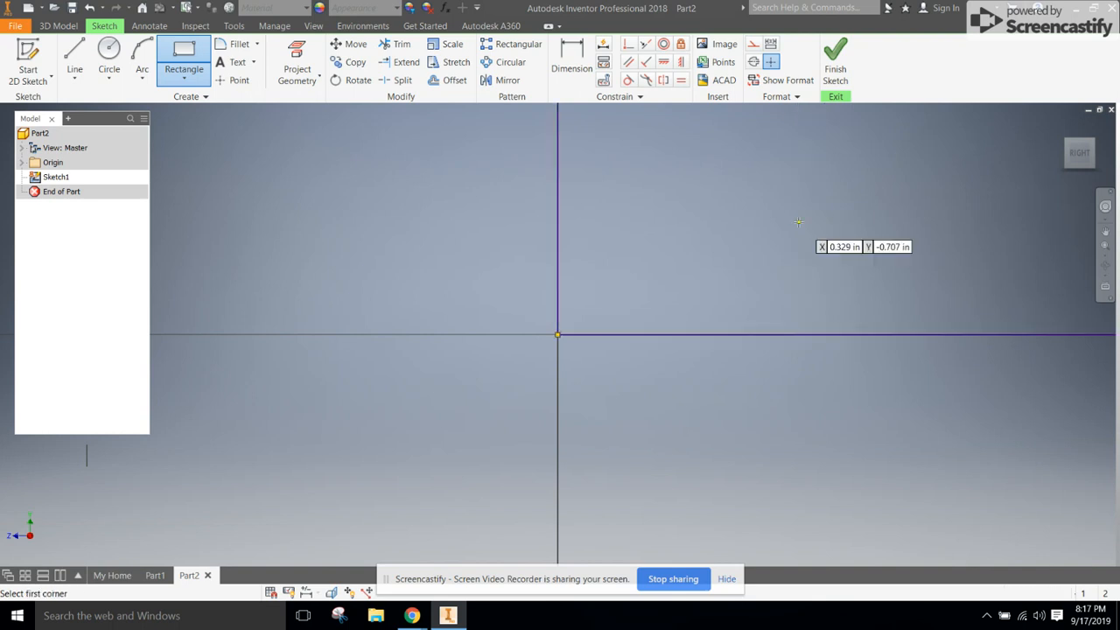
{"action": "left_click", "coordinate": [834, 59]}
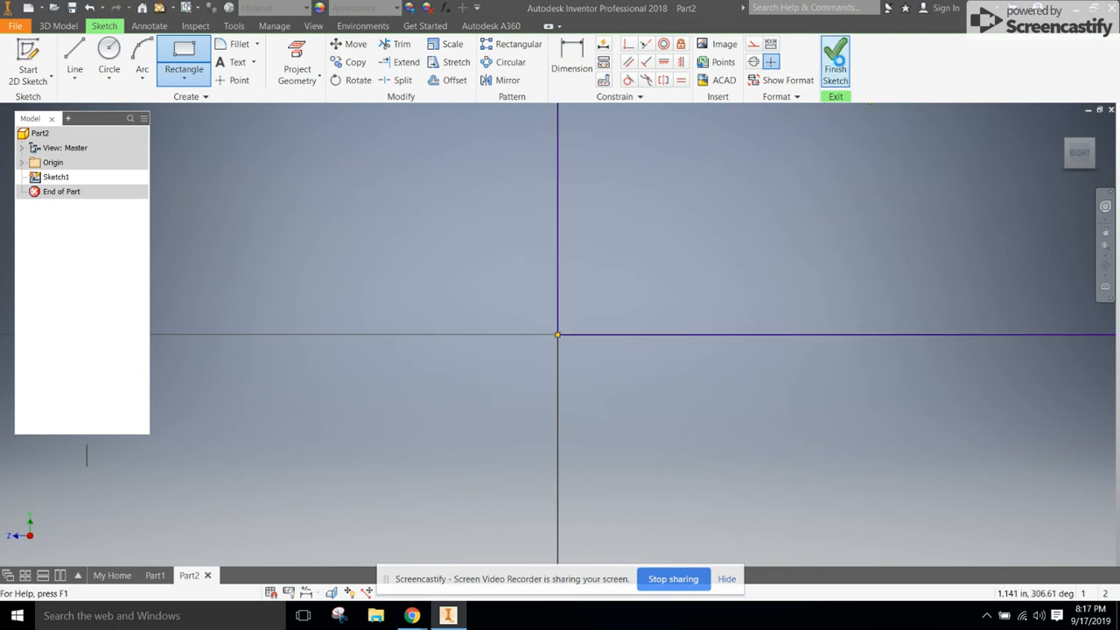
Extrude the rectangular profile 16 ft to form the wall's bottom plate.
{"action": "left_click", "coordinate": [1061, 127]}
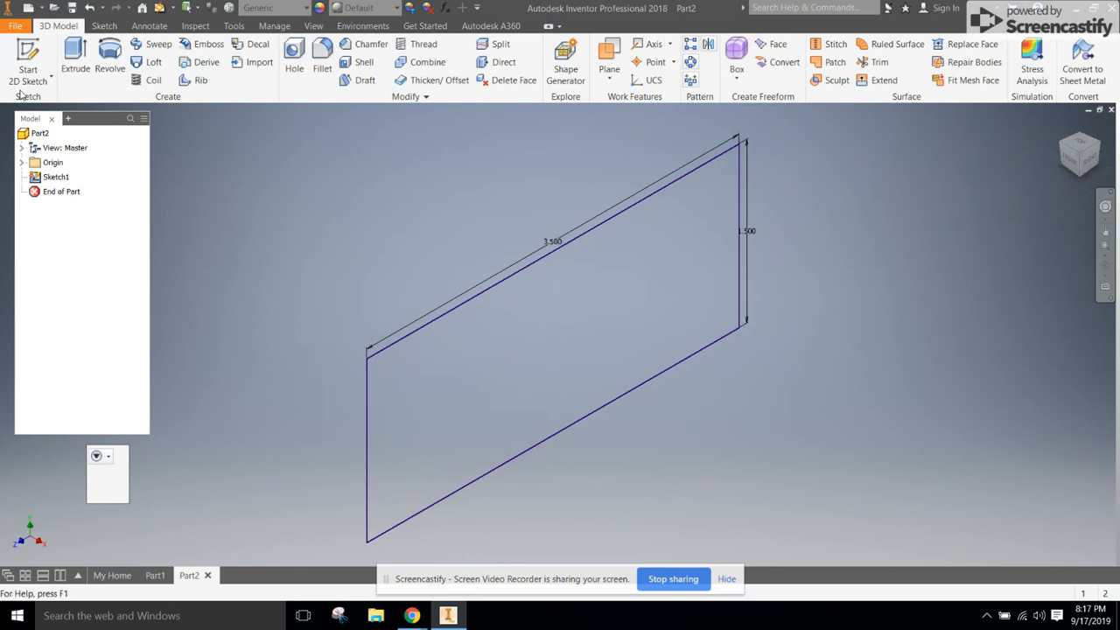
{"action": "left_click", "coordinate": [75, 61]}
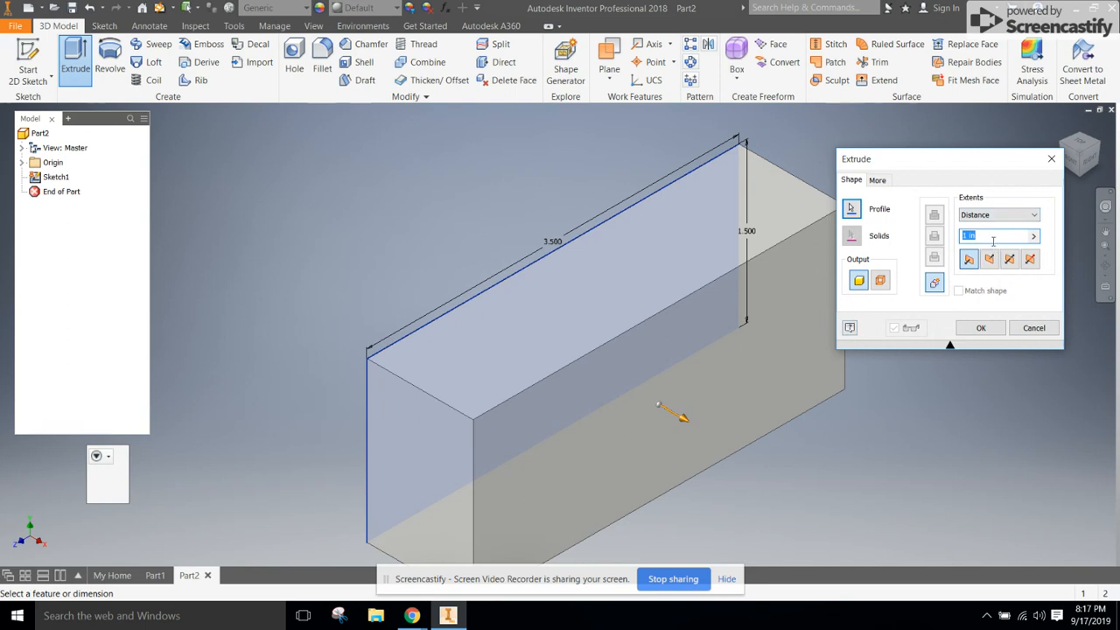
{"action": "type", "text": "16"}
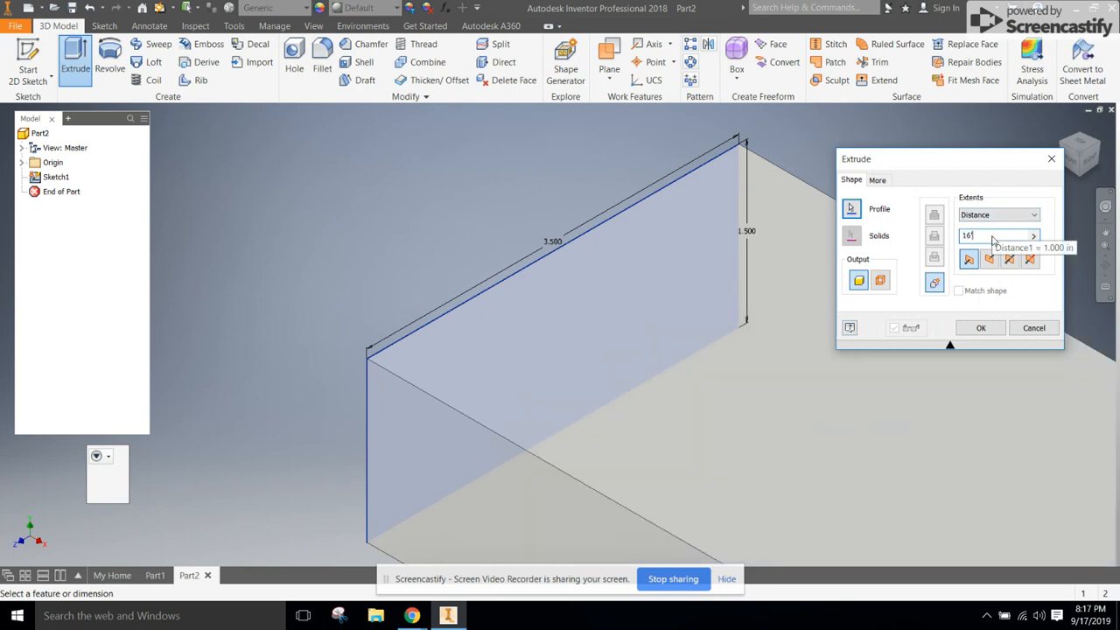
{"action": "left_click", "coordinate": [995, 328]}
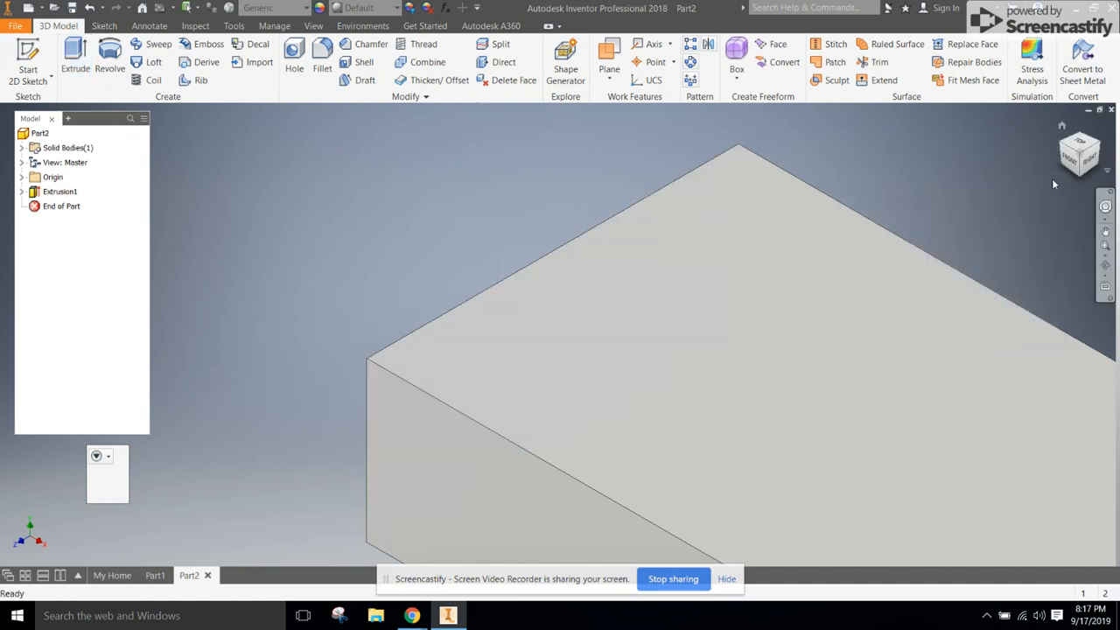
{"action": "left_click", "coordinate": [1061, 126]}
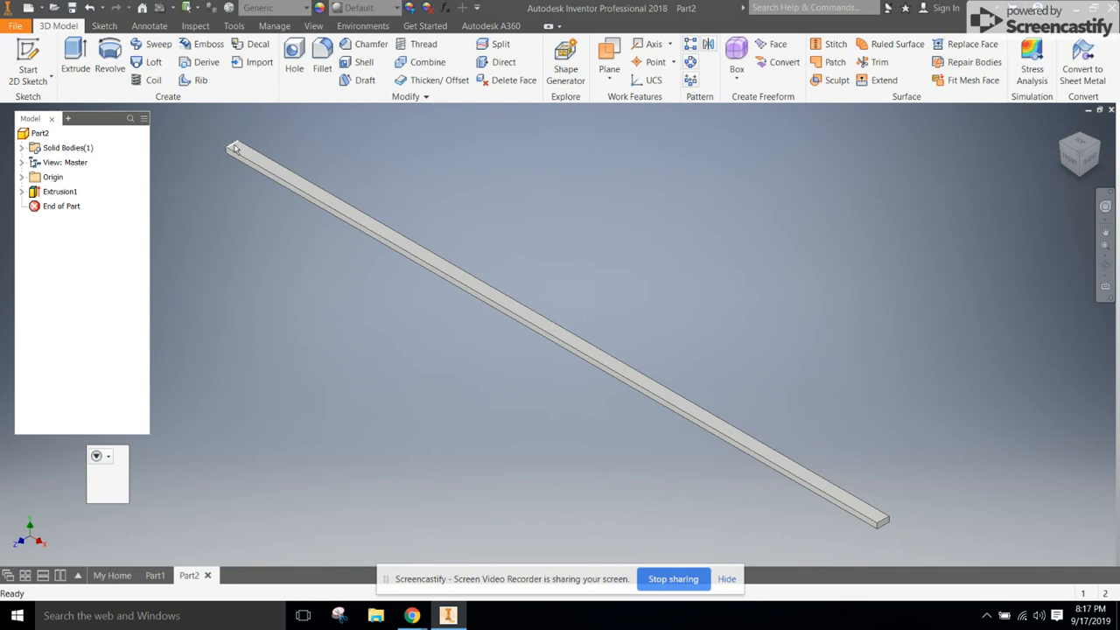
Consult the PDF framing drawing for the stud layout along the bottom plate, and return to the Inventor part.
{"action": "mouse_move", "coordinate": [253, 167]}
{"action": "mouse_move", "coordinate": [412, 615]}
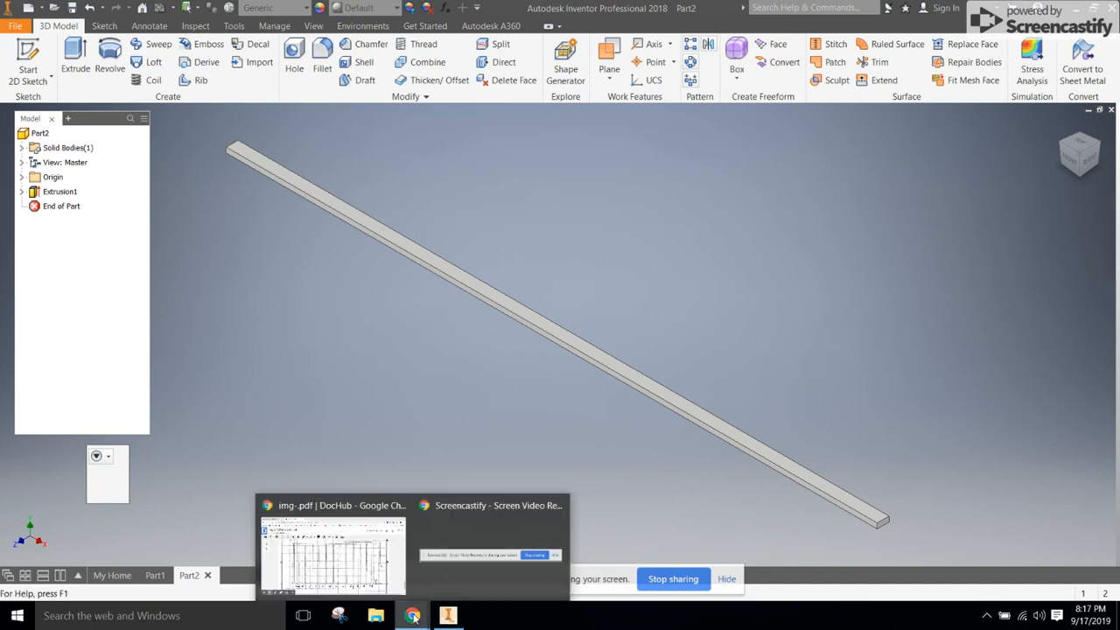
{"action": "left_click", "coordinate": [333, 560]}
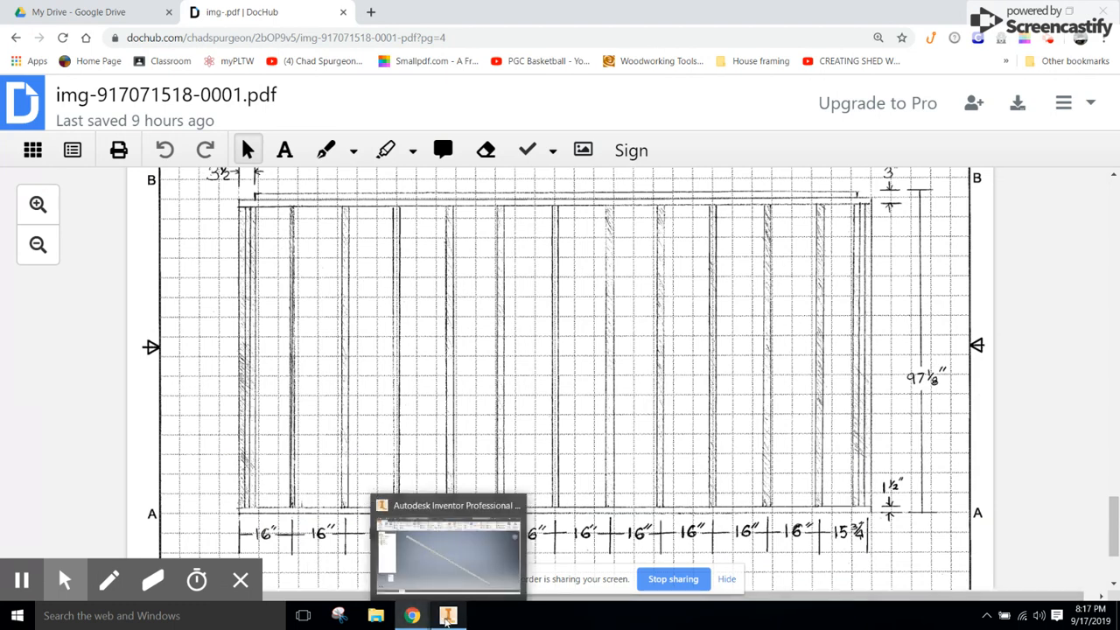
{"action": "left_click", "coordinate": [446, 617]}
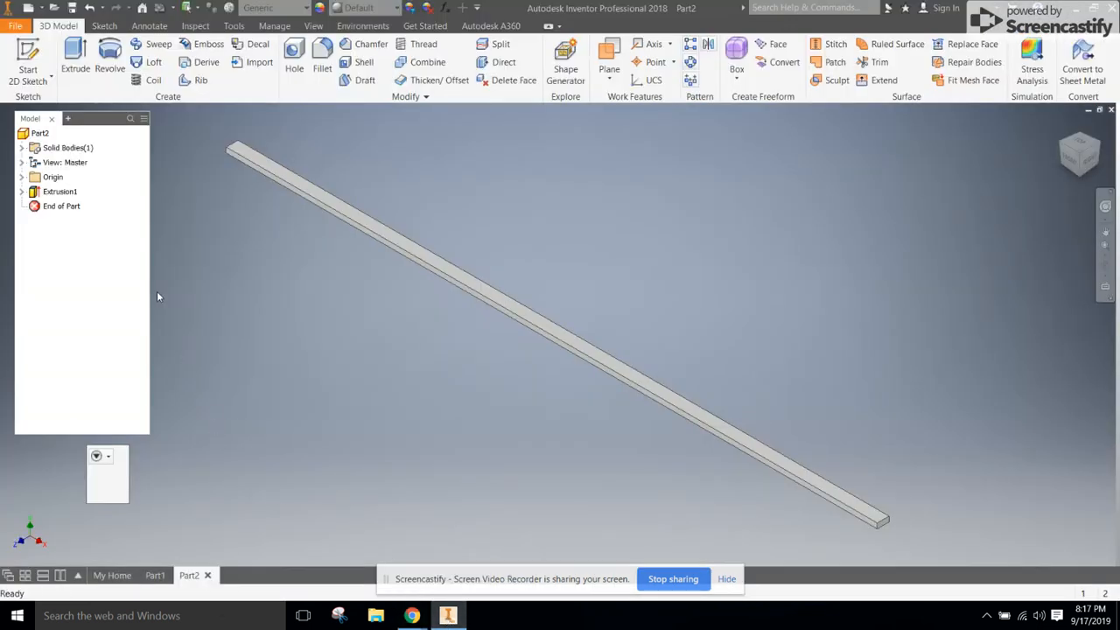
Start a sketch on the plate's top face and draw a 1.5 in wide rectangle across its full depth from the origin corner.
{"action": "left_click", "coordinate": [38, 86]}
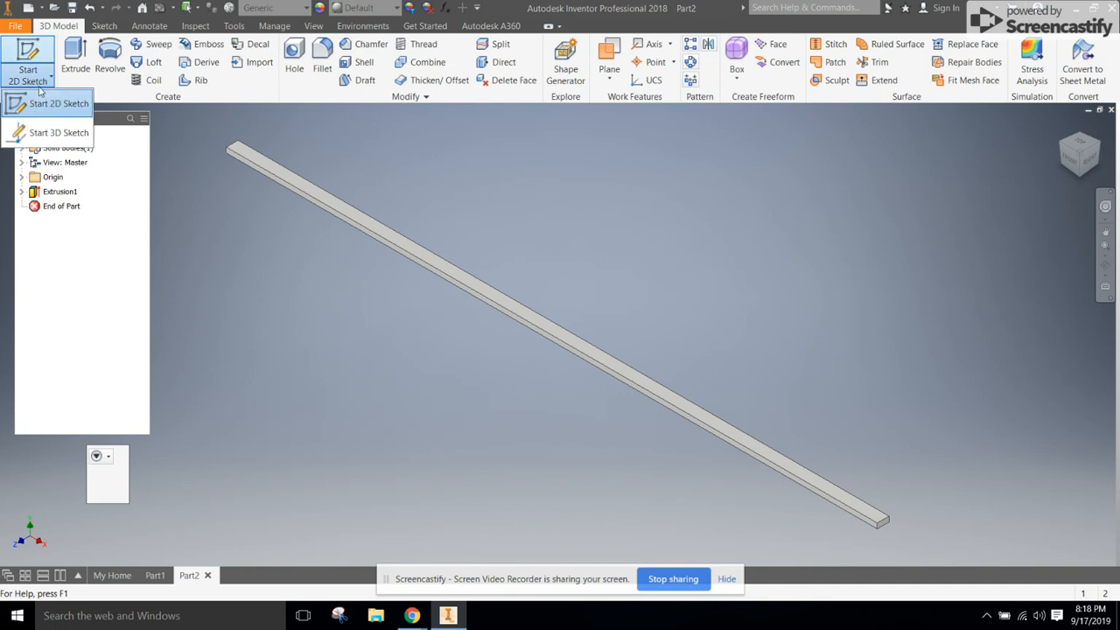
{"action": "left_click", "coordinate": [50, 104]}
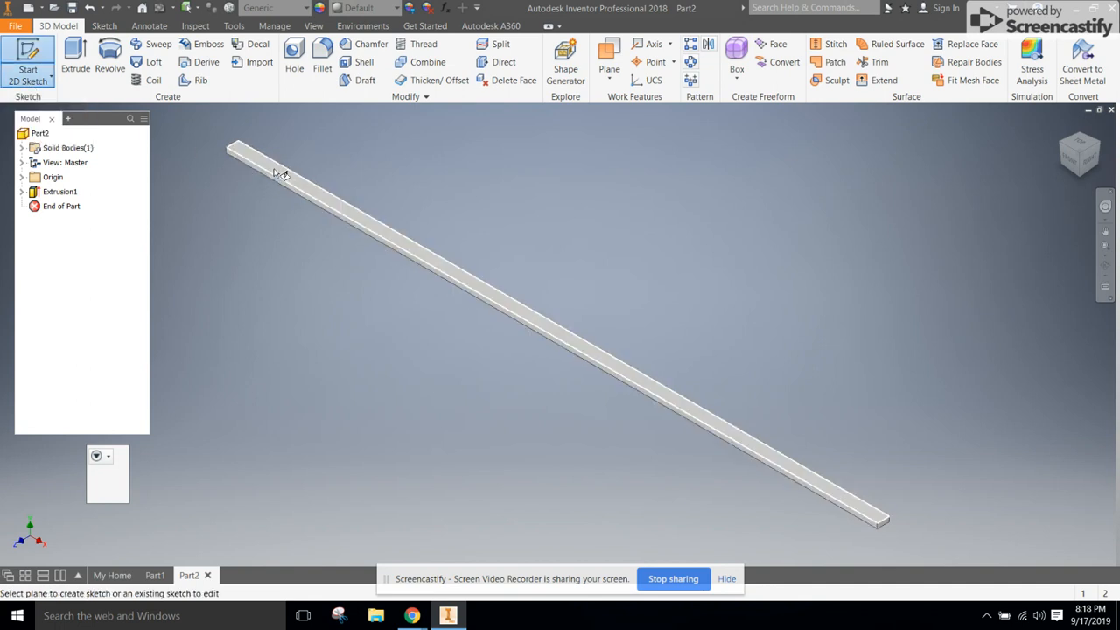
{"action": "left_click", "coordinate": [279, 173]}
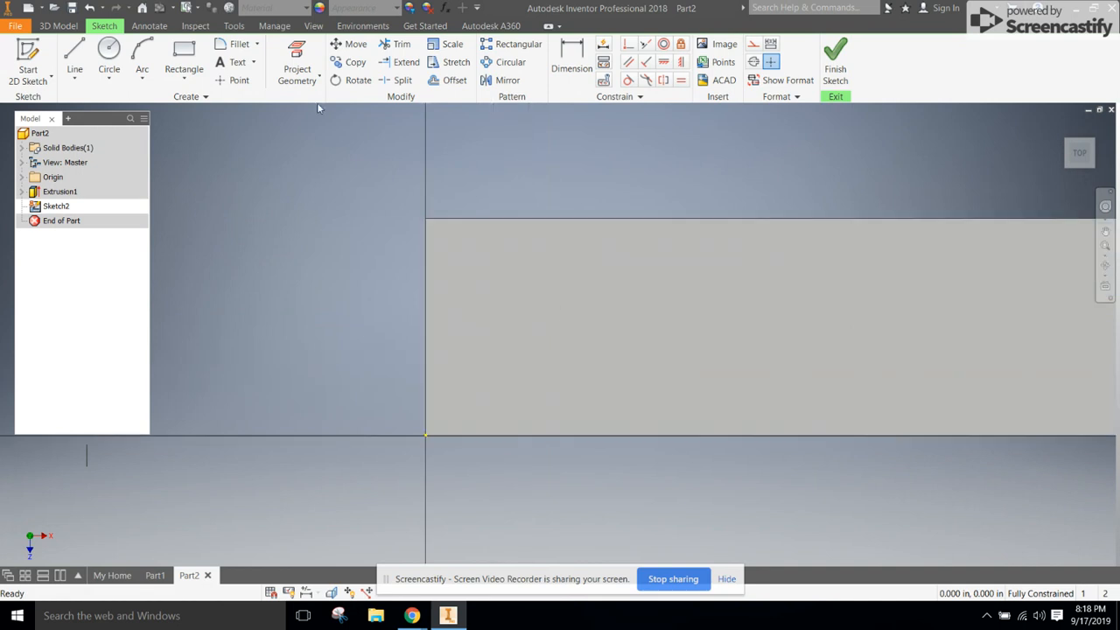
{"action": "left_click", "coordinate": [183, 61]}
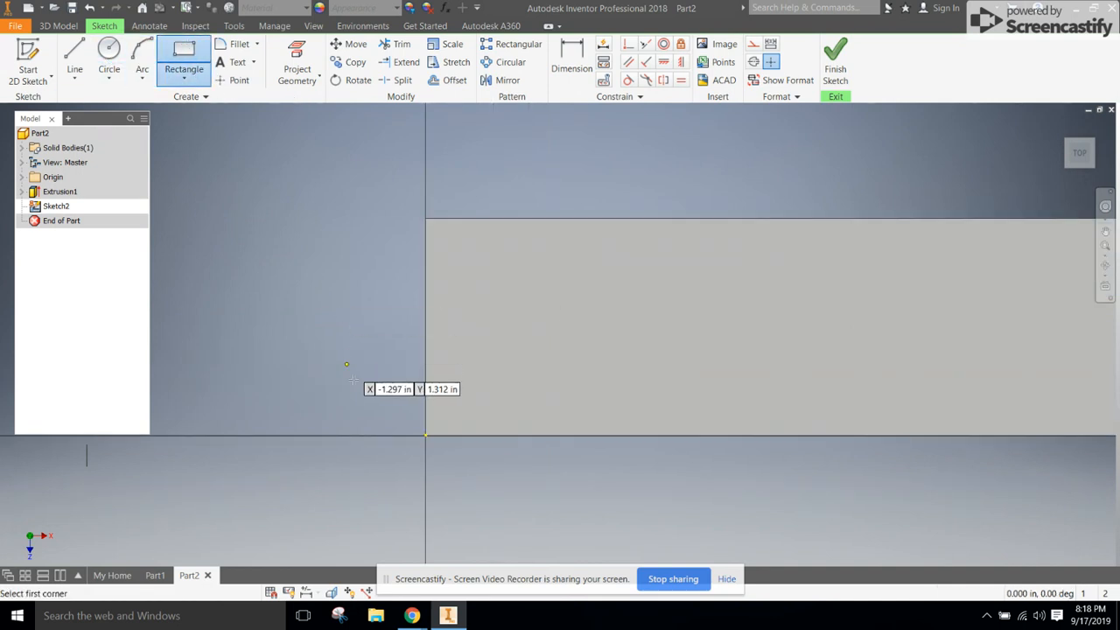
{"action": "left_click", "coordinate": [426, 434]}
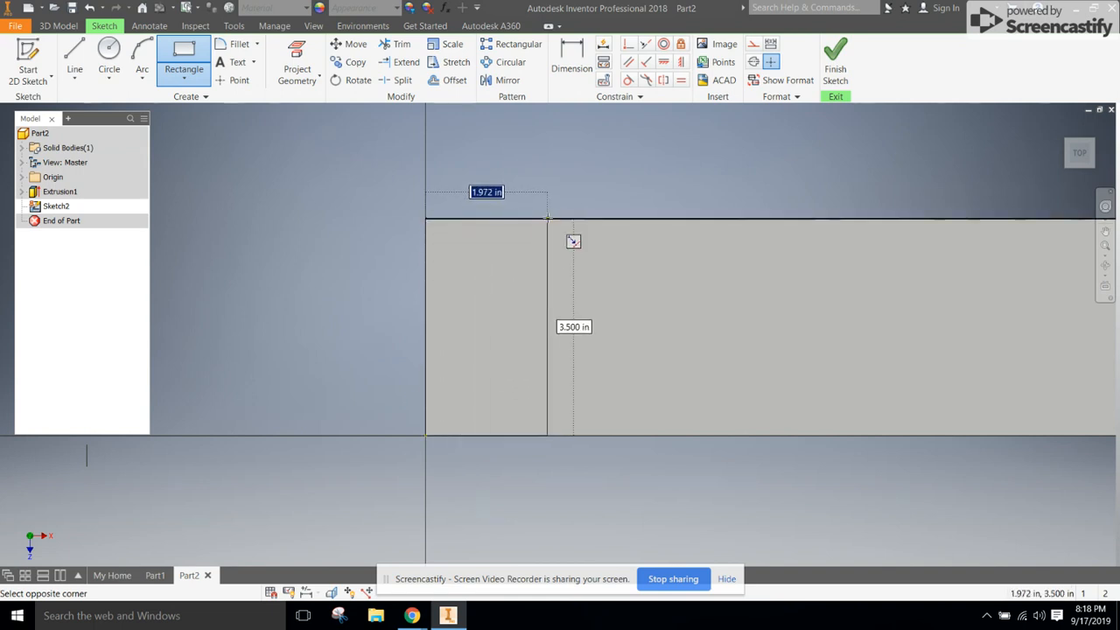
{"action": "type", "text": "1"}
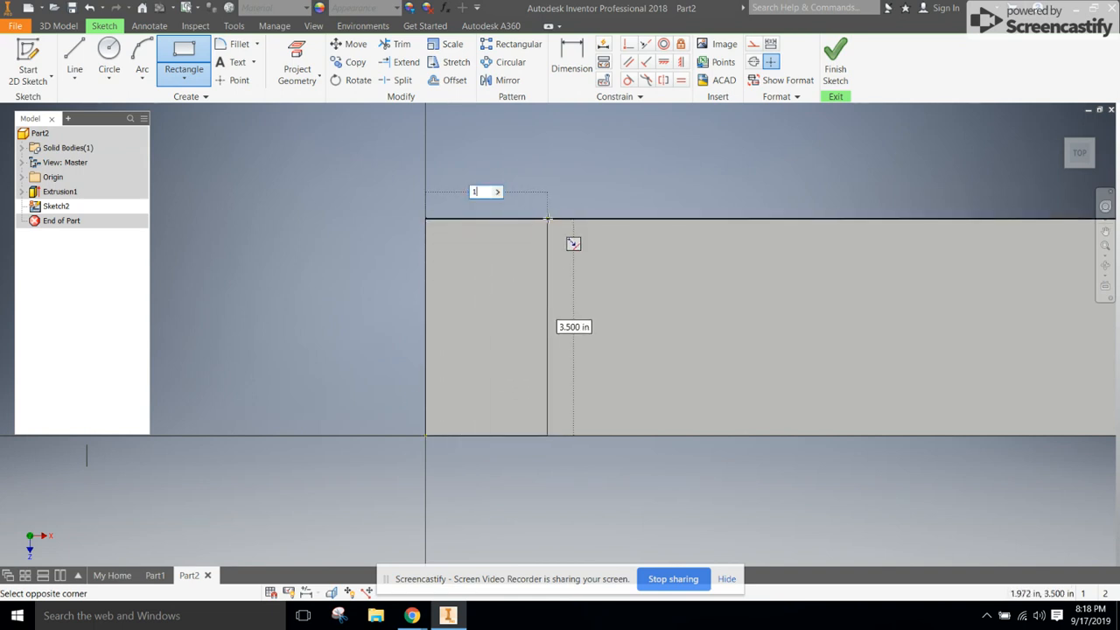
{"action": "type", "text": ".5"}
{"action": "key", "text": "Return"}
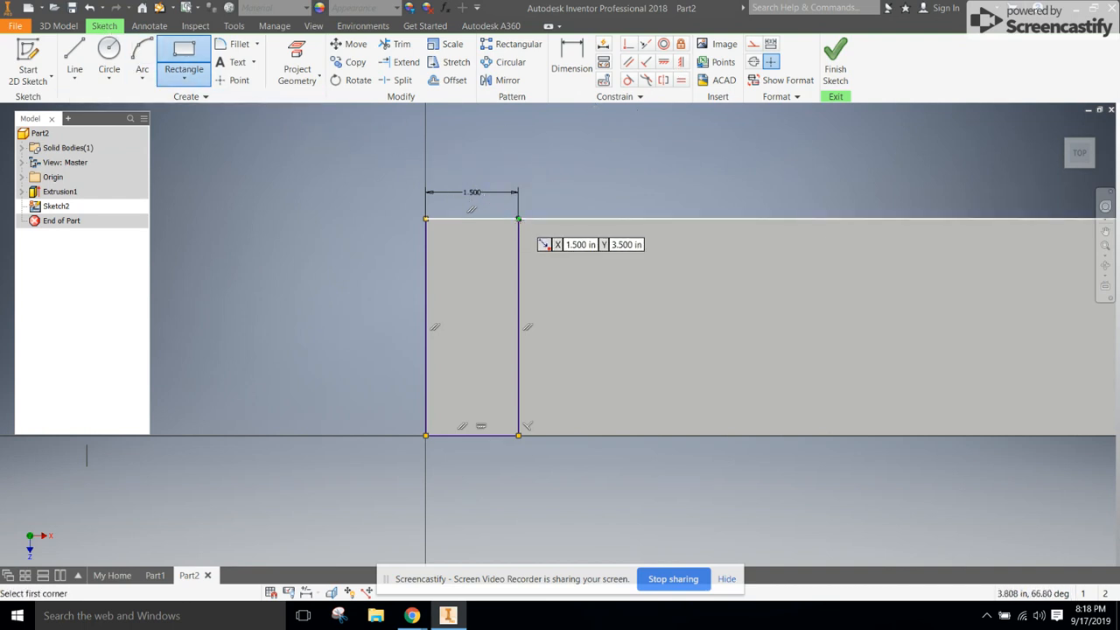
Add two more adjoining full-depth rectangles, each 1.5 in wide, beside the first one and finish the sketch.
{"action": "left_click", "coordinate": [518, 219]}
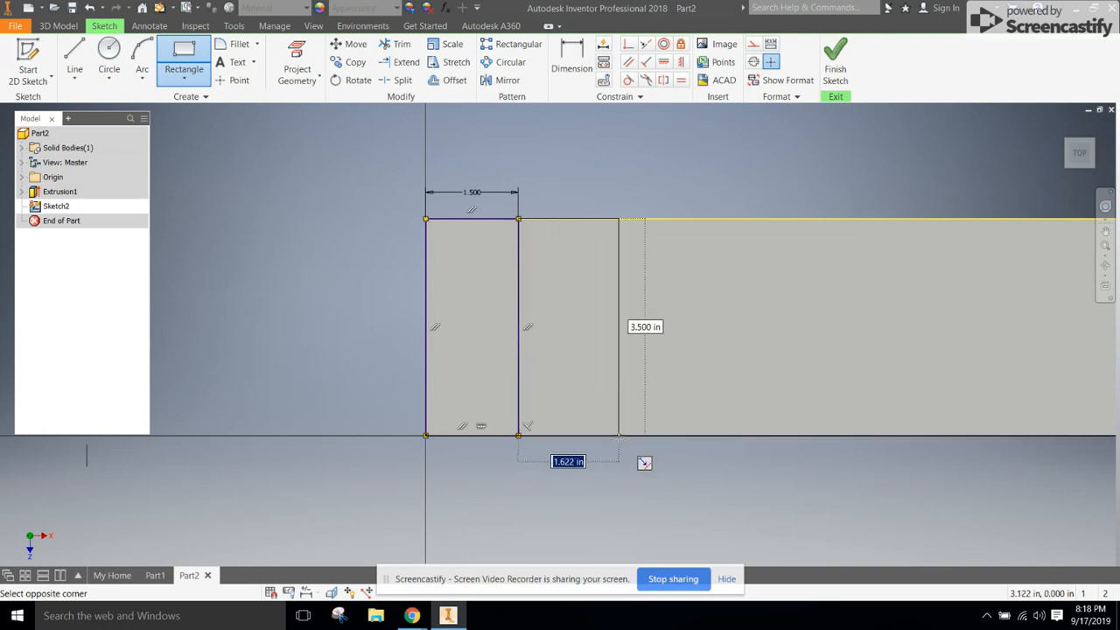
{"action": "type", "text": "1.5"}
{"action": "key", "text": "Return"}
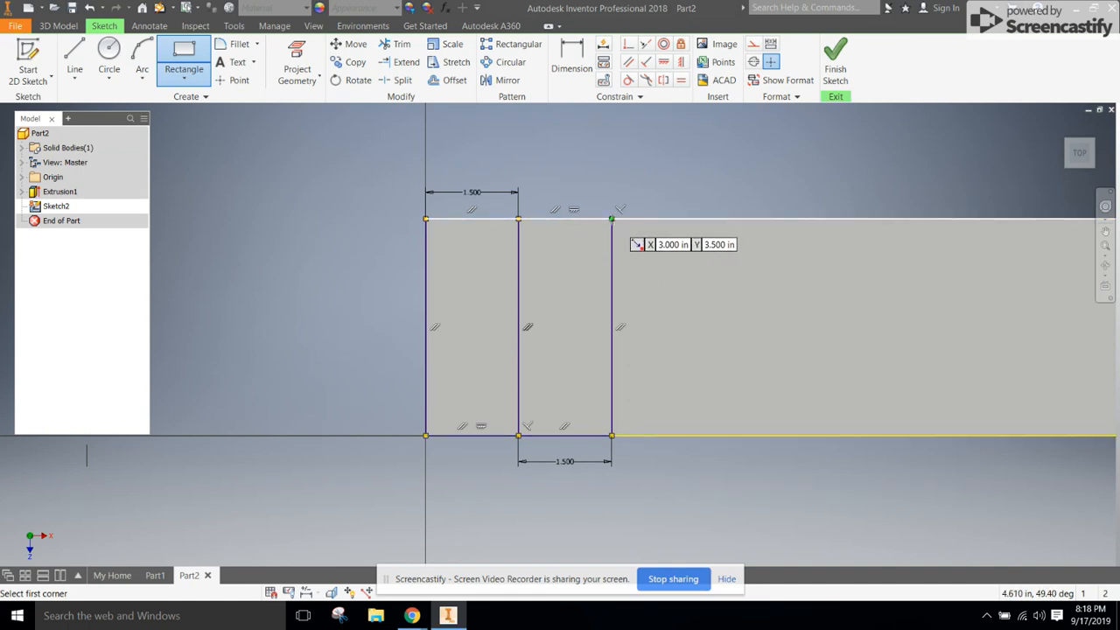
{"action": "left_click", "coordinate": [611, 219]}
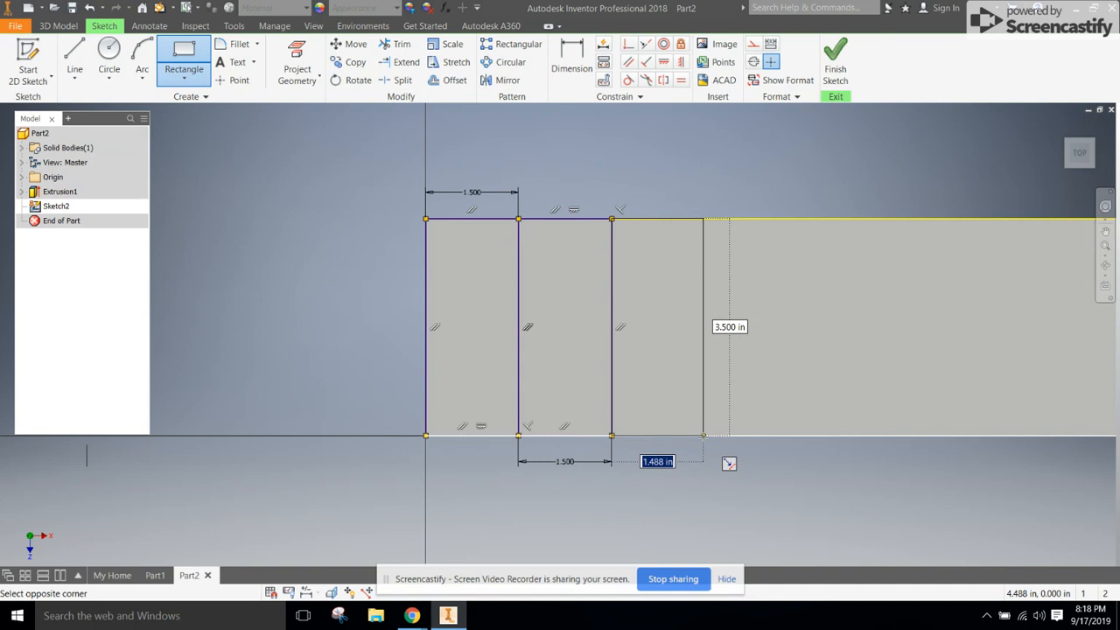
{"action": "type", "text": "1.5"}
{"action": "key", "text": "Return"}
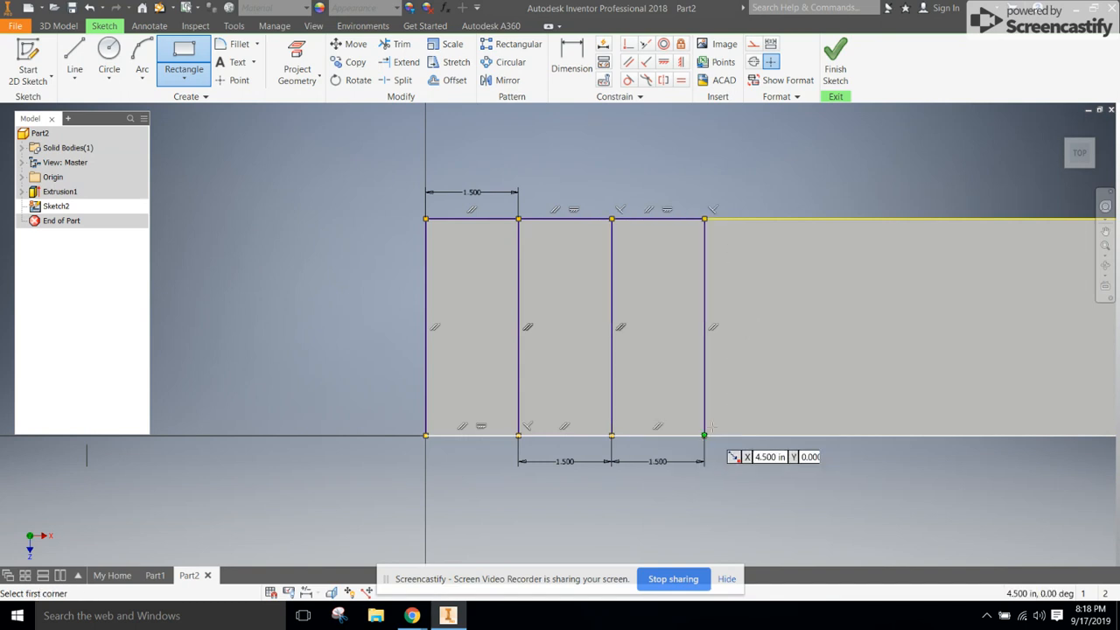
{"action": "left_click", "coordinate": [833, 69]}
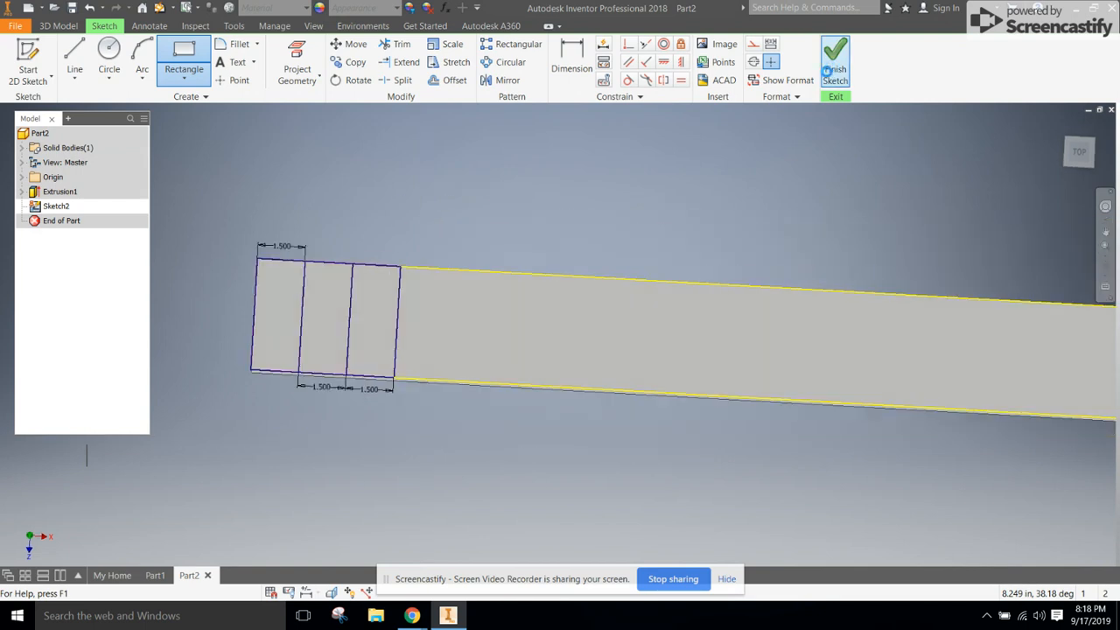
Extrude the outermost rectangle at the plate's end upward 92 5/8 in as the first stud, consulting the PDF framing drawing for the height.
{"action": "scroll", "coordinate": [241, 131], "scroll_direction": "up", "scroll_amount": 5}
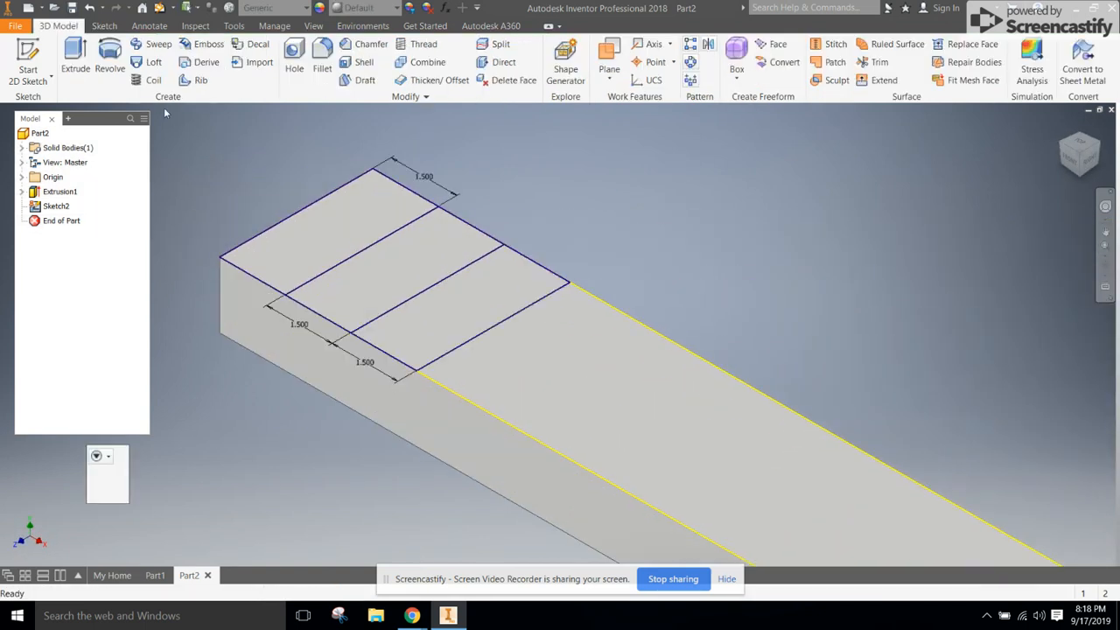
{"action": "left_click", "coordinate": [77, 62]}
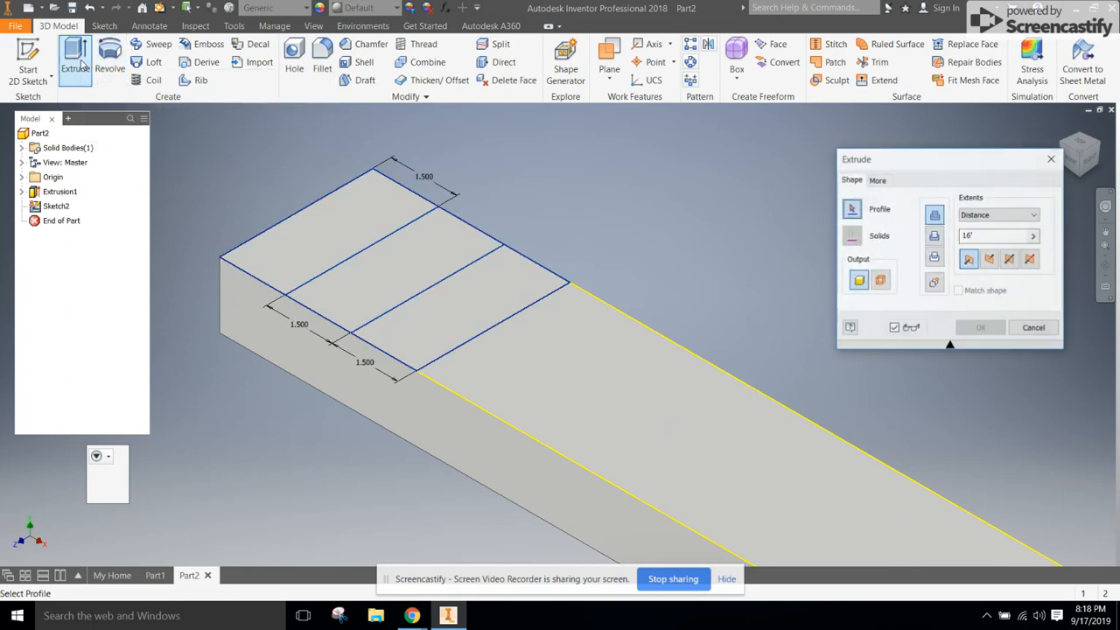
{"action": "left_click", "coordinate": [341, 249]}
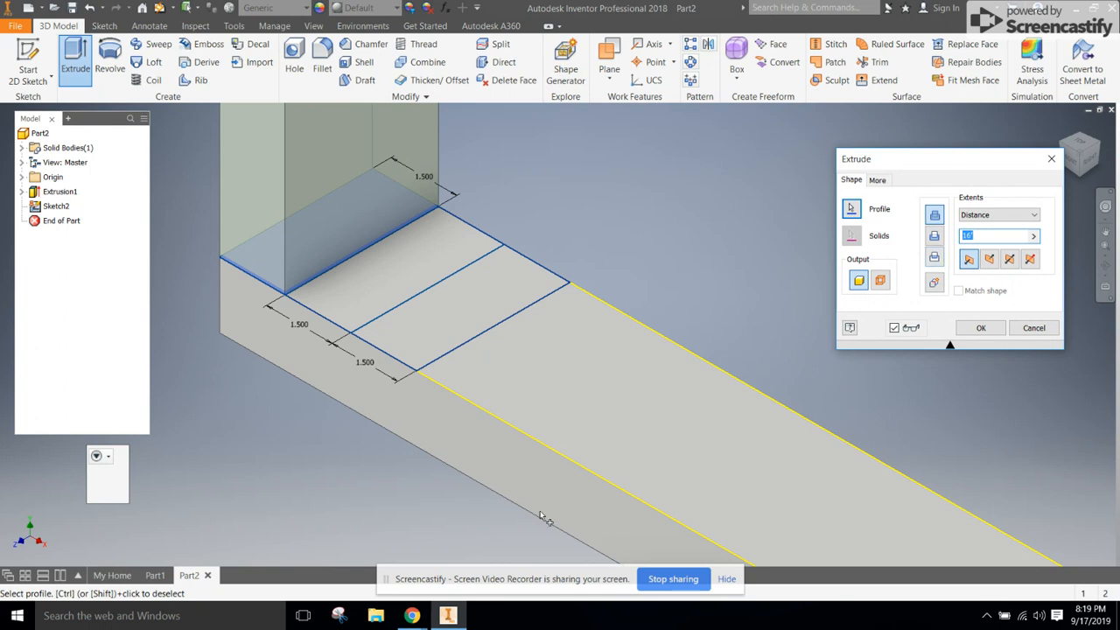
{"action": "left_click", "coordinate": [416, 617]}
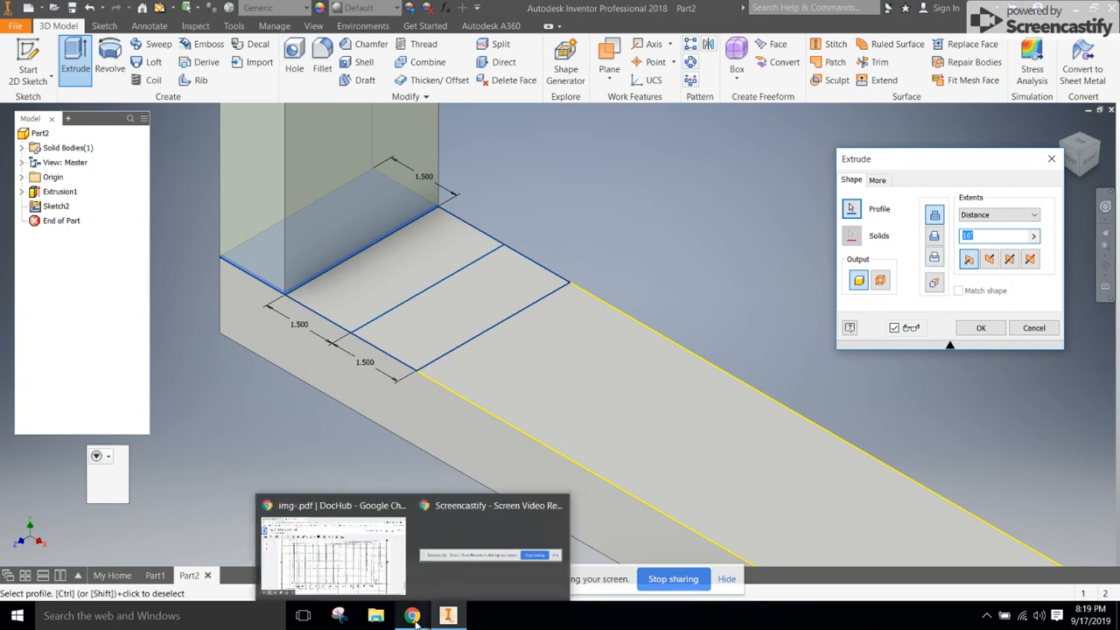
{"action": "left_click", "coordinate": [357, 558]}
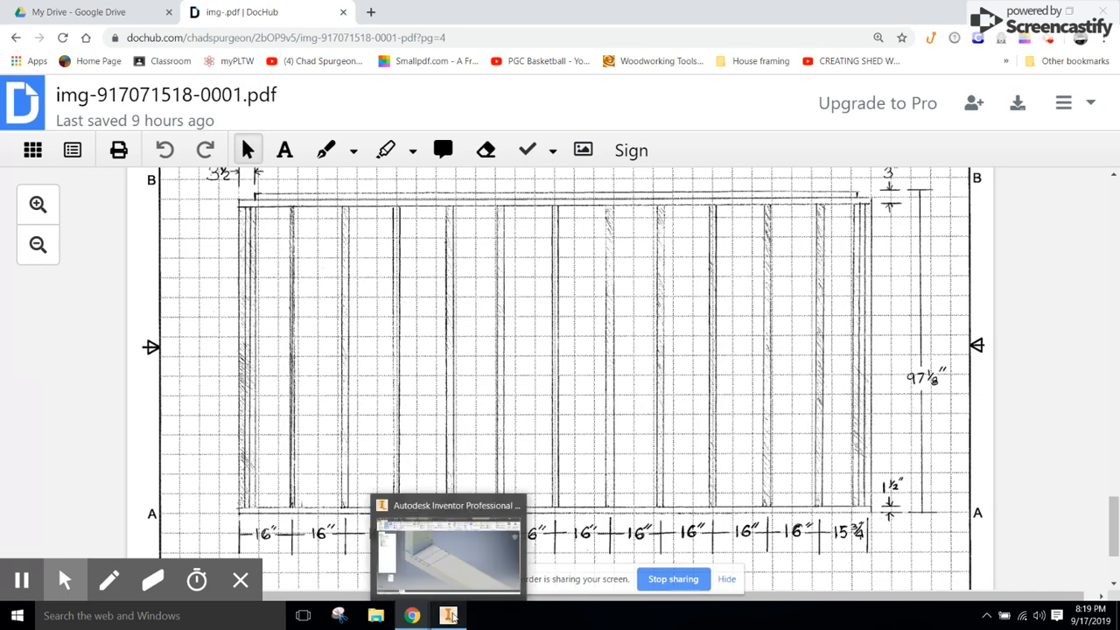
{"action": "left_click", "coordinate": [452, 618]}
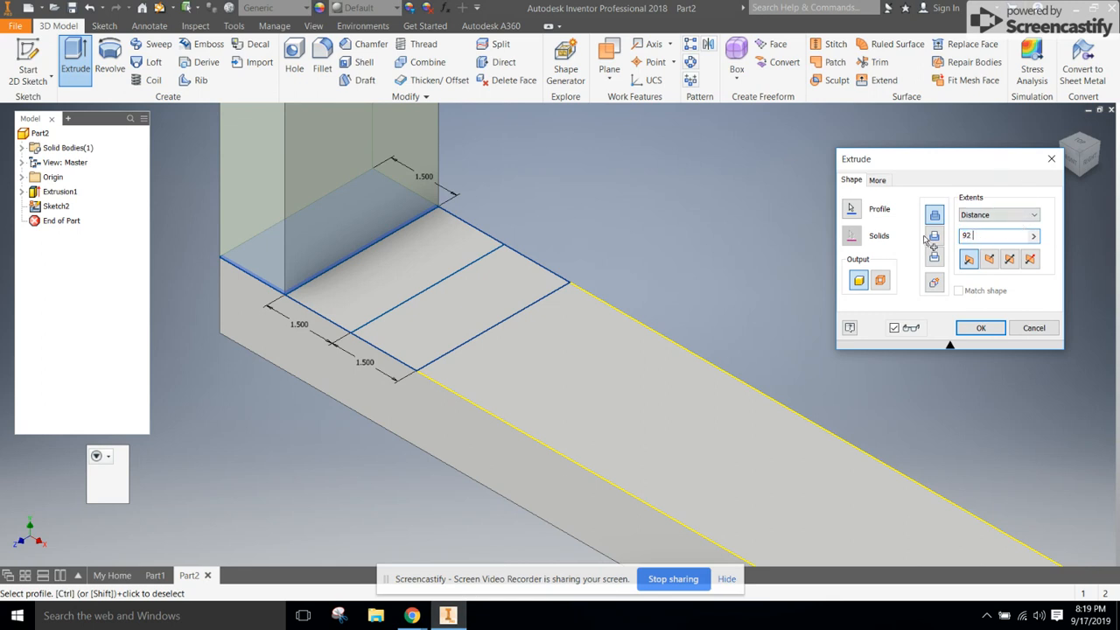
{"action": "type", "text": "5/8"}
{"action": "key", "text": "Return"}
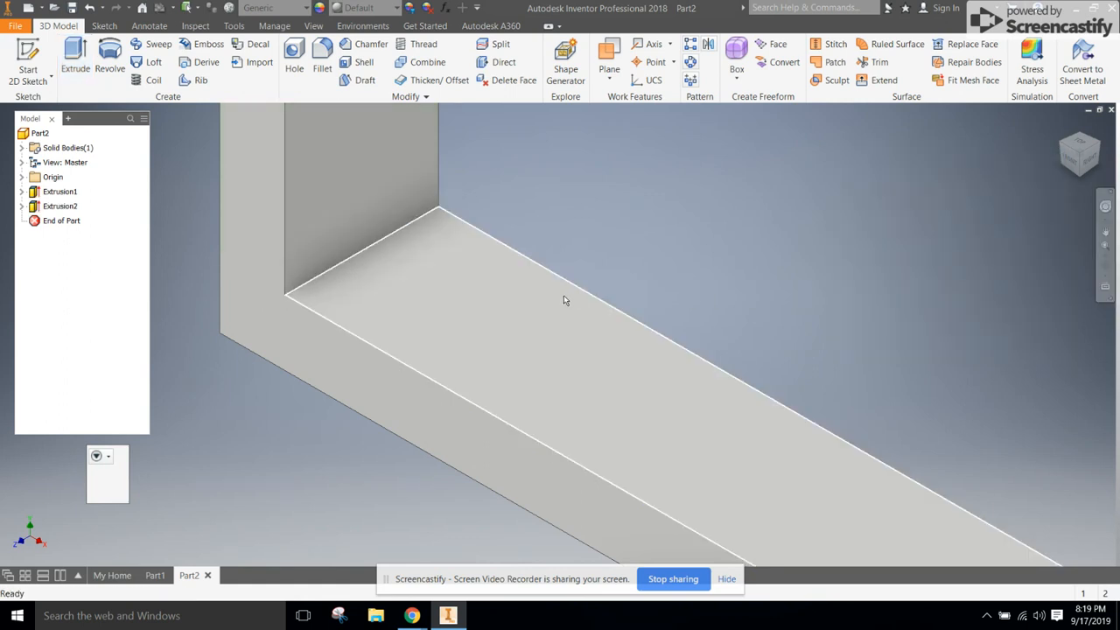
Undo the first stud's extrusion and extrude the outermost rectangle upward 92 5/8 in again, this time as a new solid.
{"action": "scroll", "coordinate": [524, 280], "scroll_direction": "up", "scroll_amount": 2}
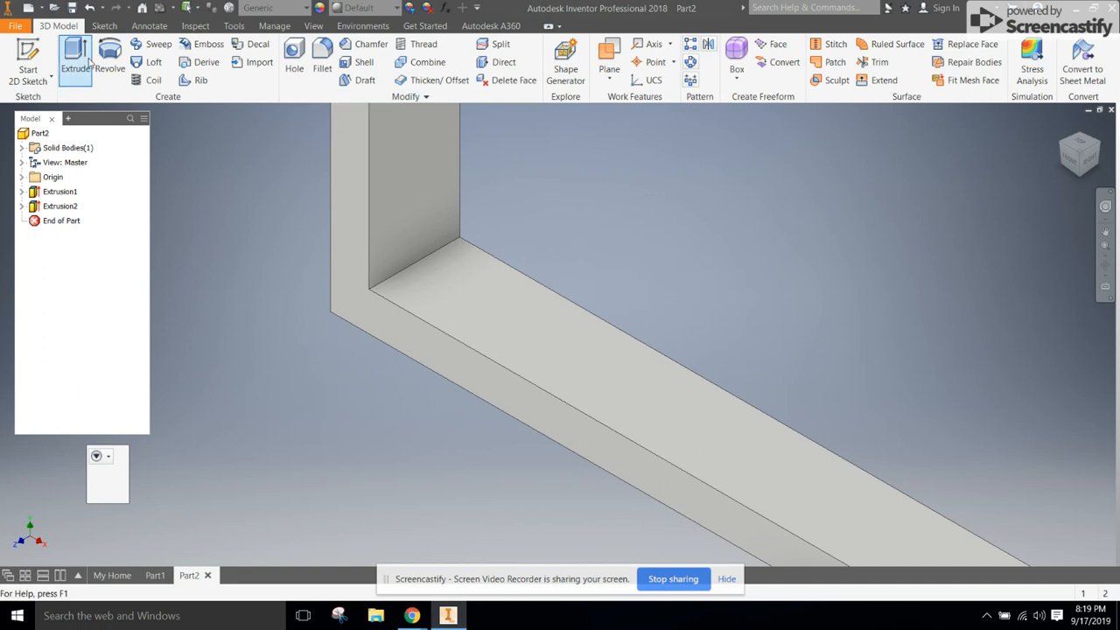
{"action": "left_click", "coordinate": [90, 8]}
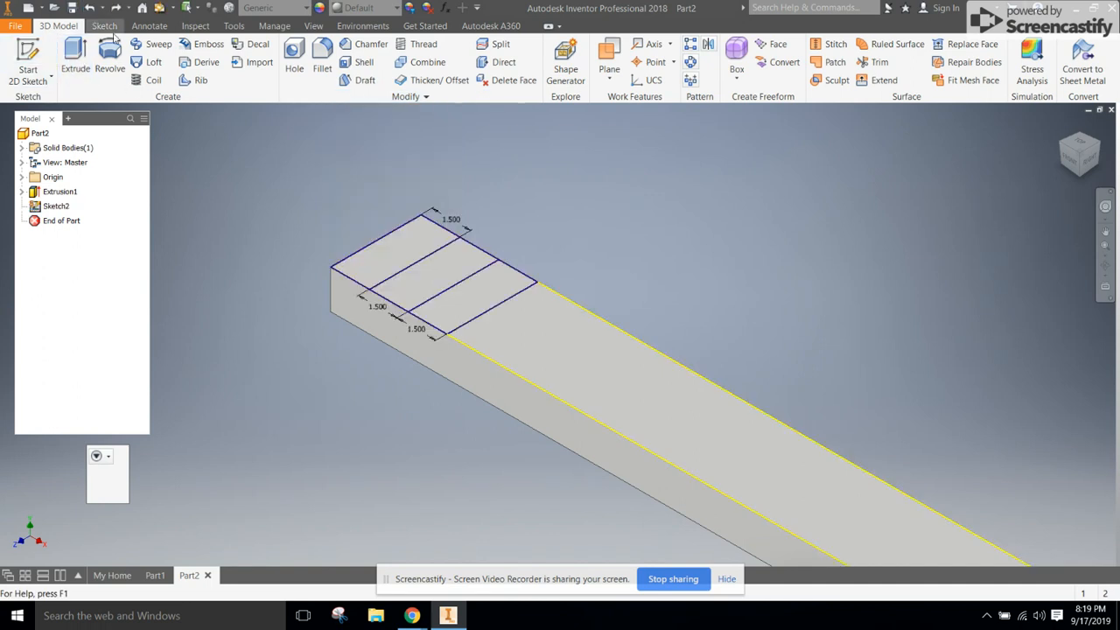
{"action": "left_click", "coordinate": [75, 56]}
{"action": "left_click", "coordinate": [393, 261]}
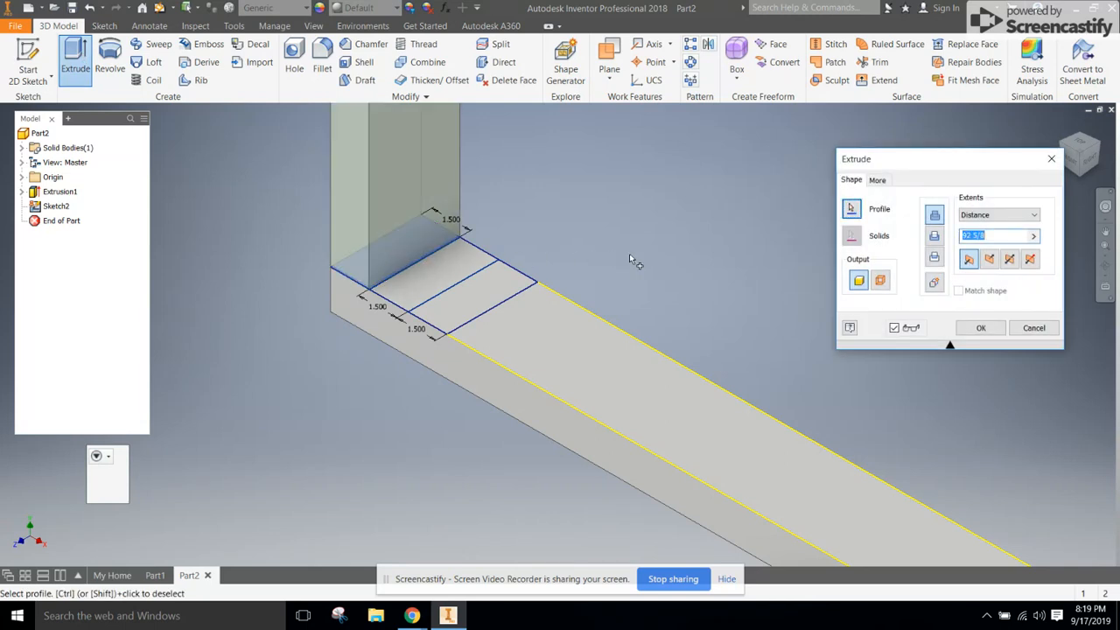
{"action": "left_click", "coordinate": [934, 283]}
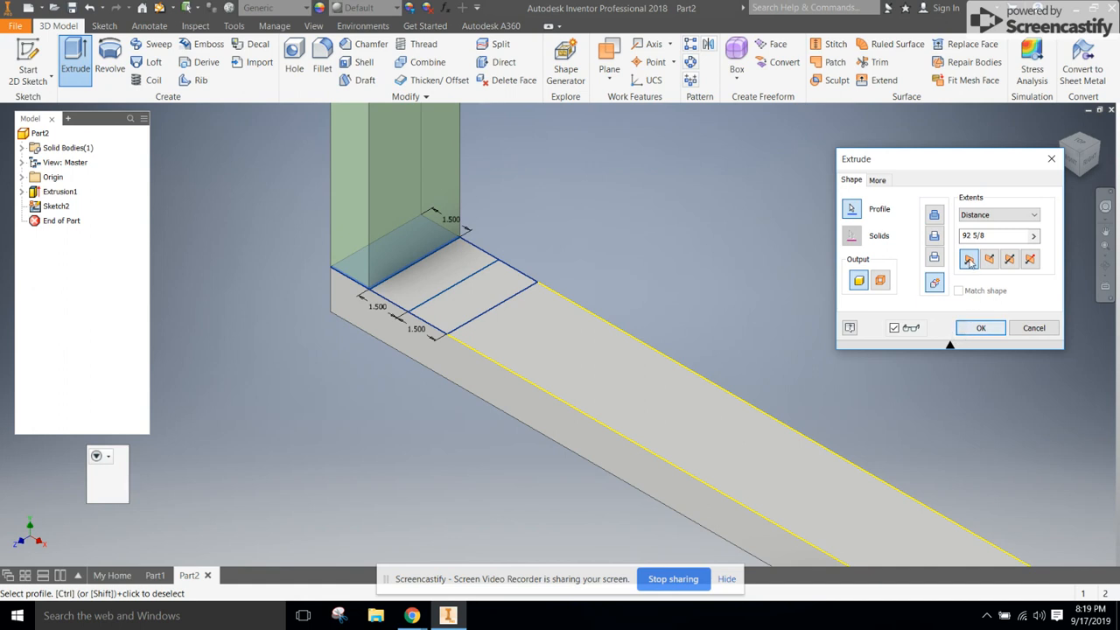
{"action": "left_click", "coordinate": [973, 331]}
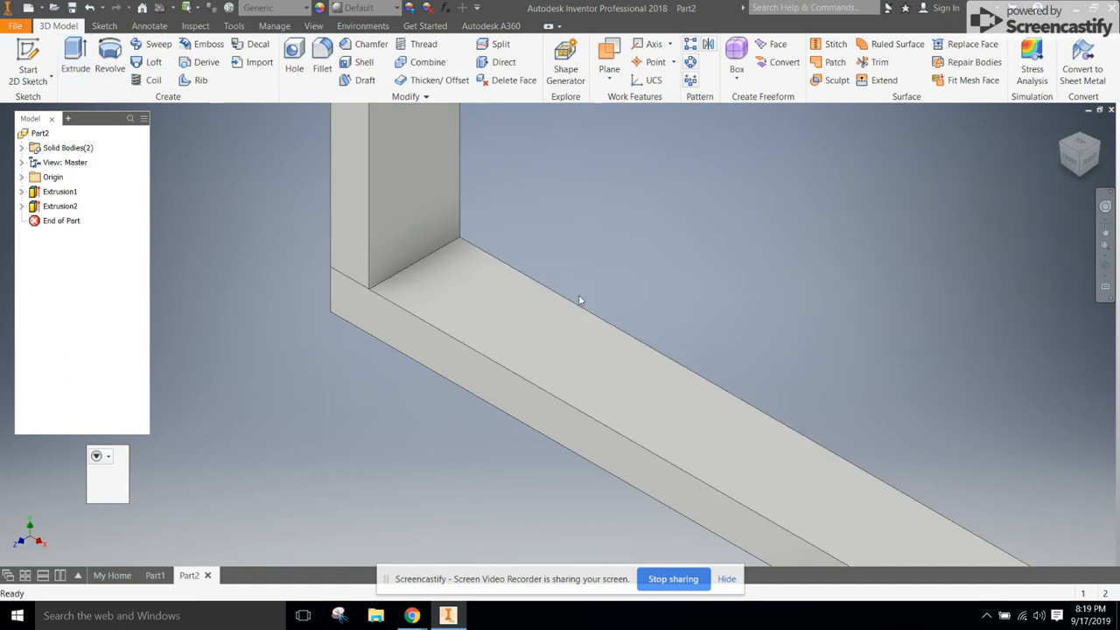
Share the stud layout sketch used by the first stud's extrusion so its remaining rectangles can be extruded.
{"action": "scroll", "coordinate": [313, 334], "scroll_direction": "up", "scroll_amount": 5}
{"action": "scroll", "coordinate": [316, 338], "scroll_direction": "up", "scroll_amount": 3}
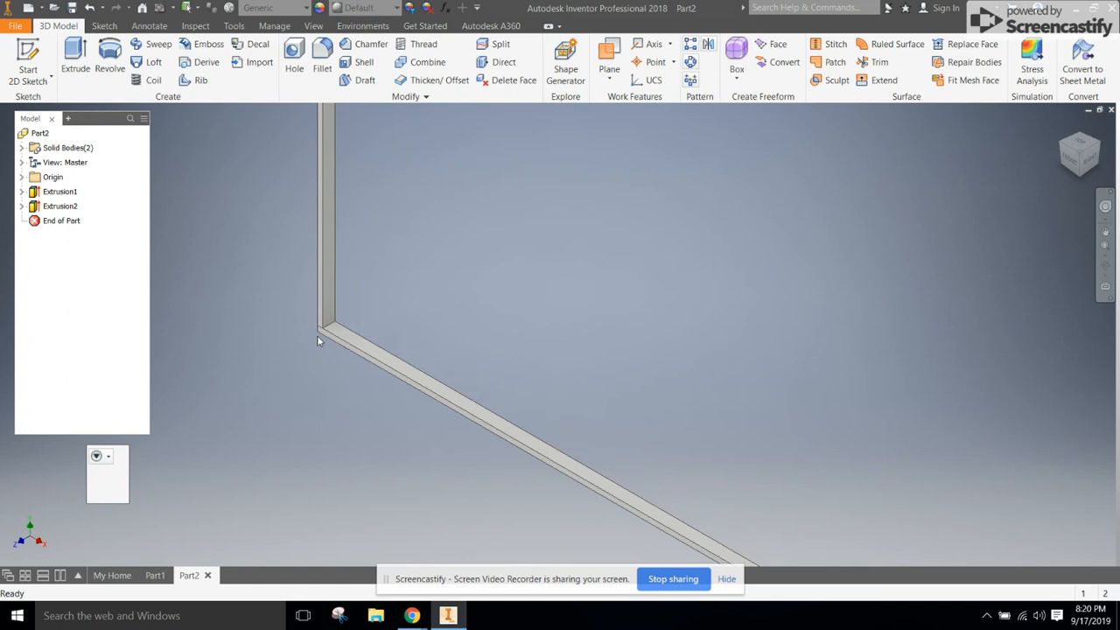
{"action": "scroll", "coordinate": [318, 335], "scroll_direction": "down", "scroll_amount": 4}
{"action": "scroll", "coordinate": [317, 337], "scroll_direction": "down", "scroll_amount": 1}
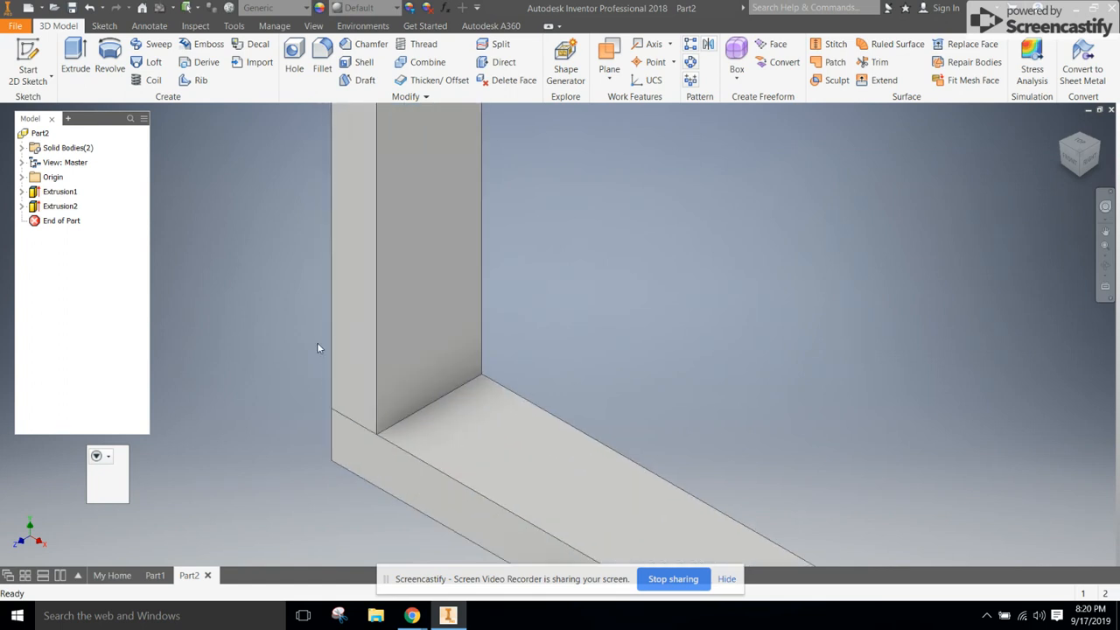
{"action": "scroll", "coordinate": [330, 374], "scroll_direction": "up", "scroll_amount": 1}
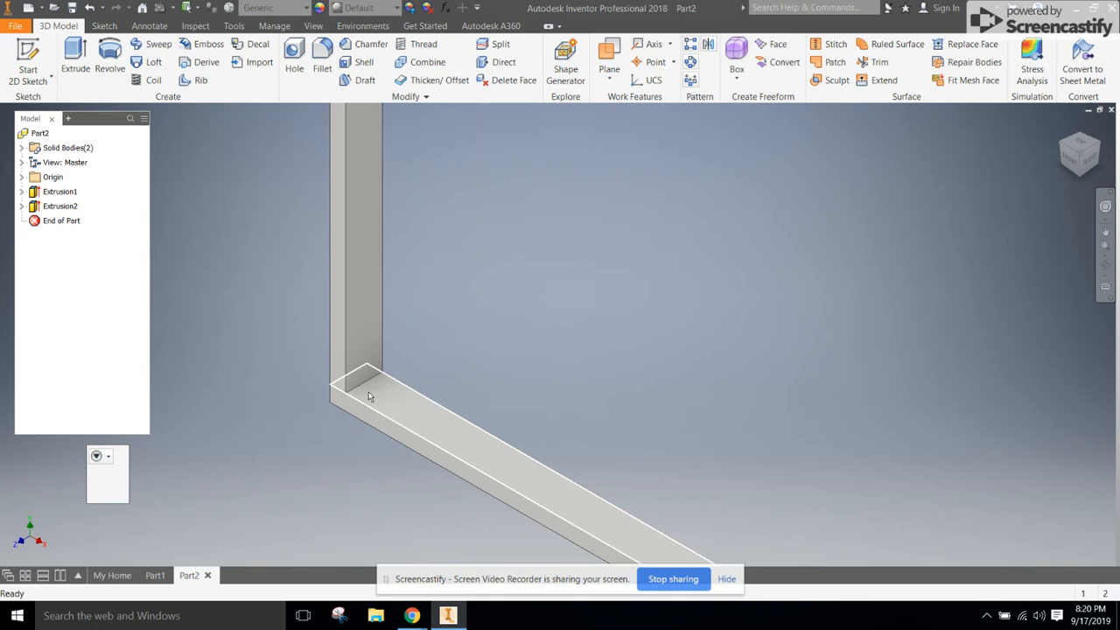
{"action": "left_click", "coordinate": [81, 60]}
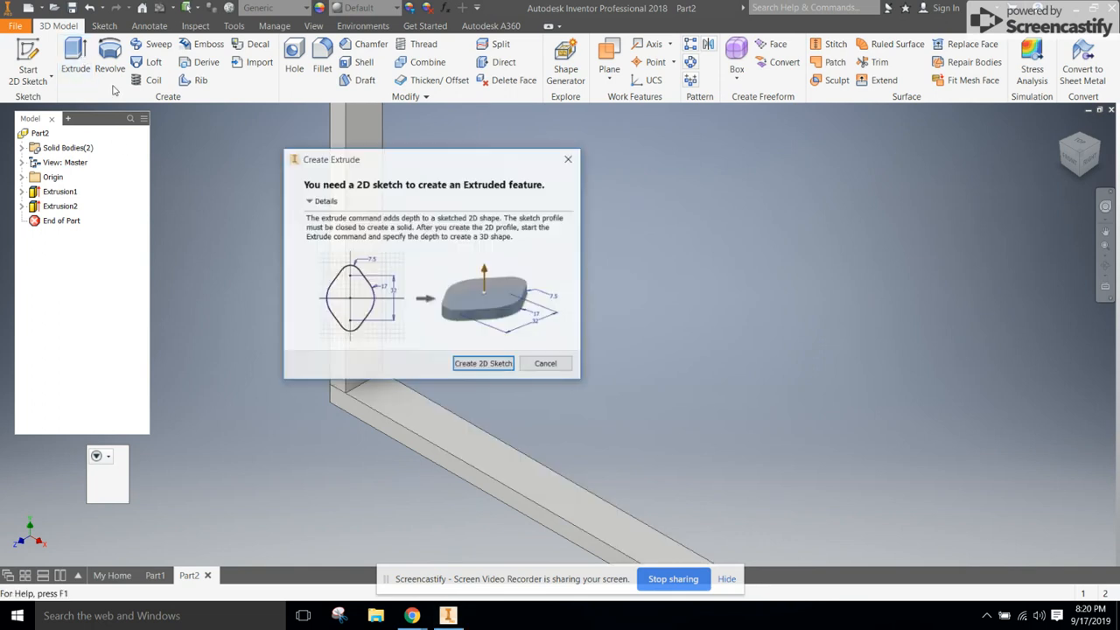
{"action": "left_click", "coordinate": [540, 364]}
{"action": "left_click", "coordinate": [21, 206]}
{"action": "left_click", "coordinate": [46, 224]}
{"action": "right_click", "coordinate": [45, 225]}
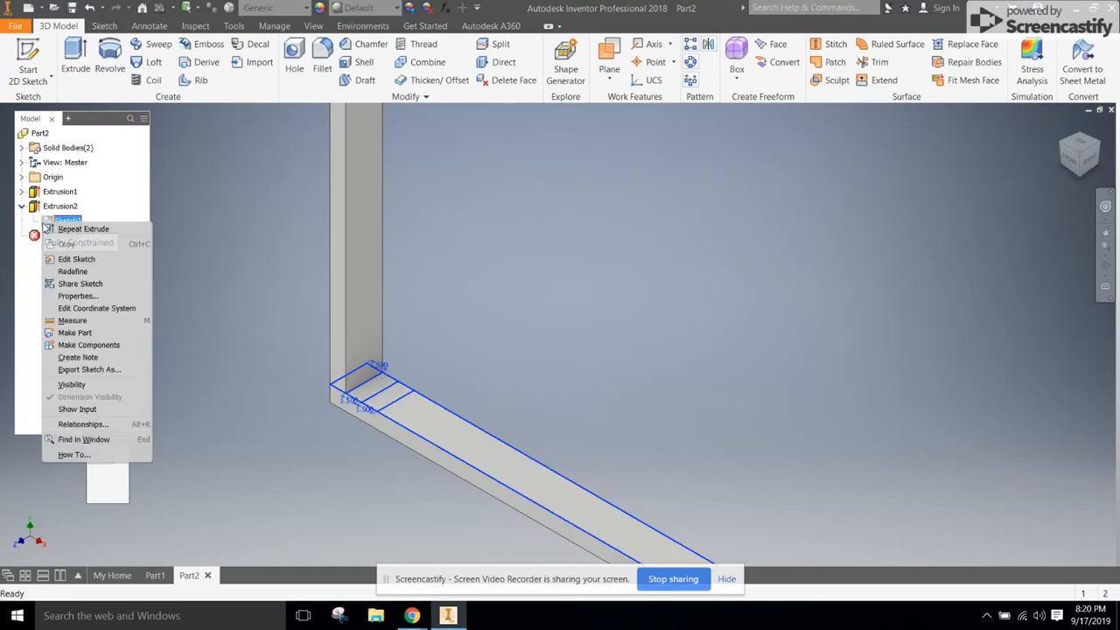
{"action": "left_click", "coordinate": [60, 285]}
Extrude the middle rectangle, next to the first stud, upward 92 5/8 in as a new solid.
{"action": "left_click", "coordinate": [76, 63]}
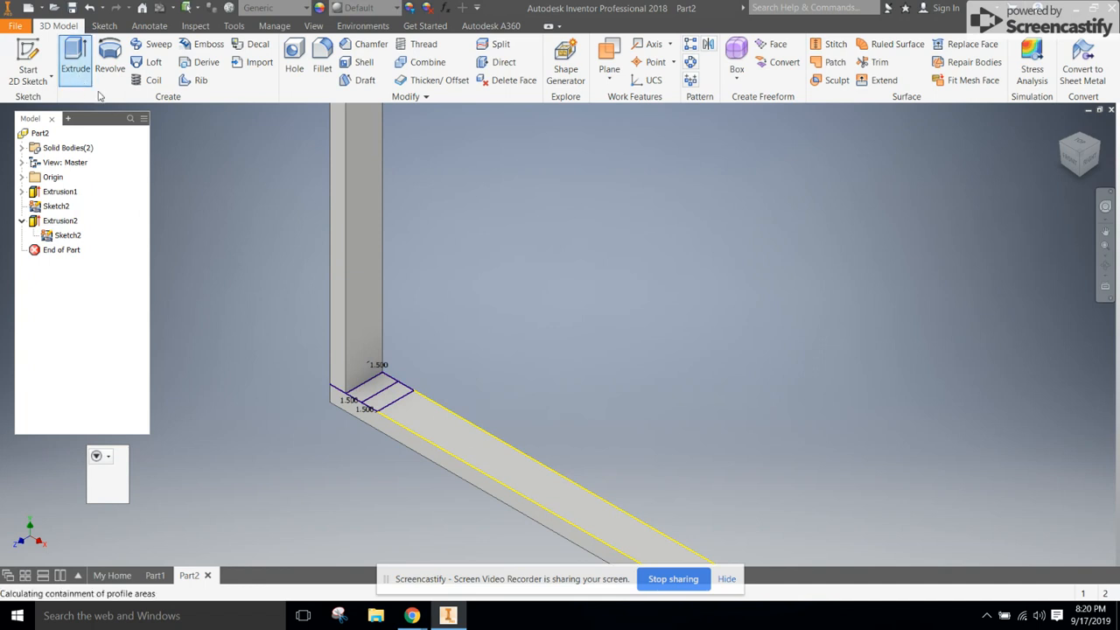
{"action": "left_click", "coordinate": [377, 391]}
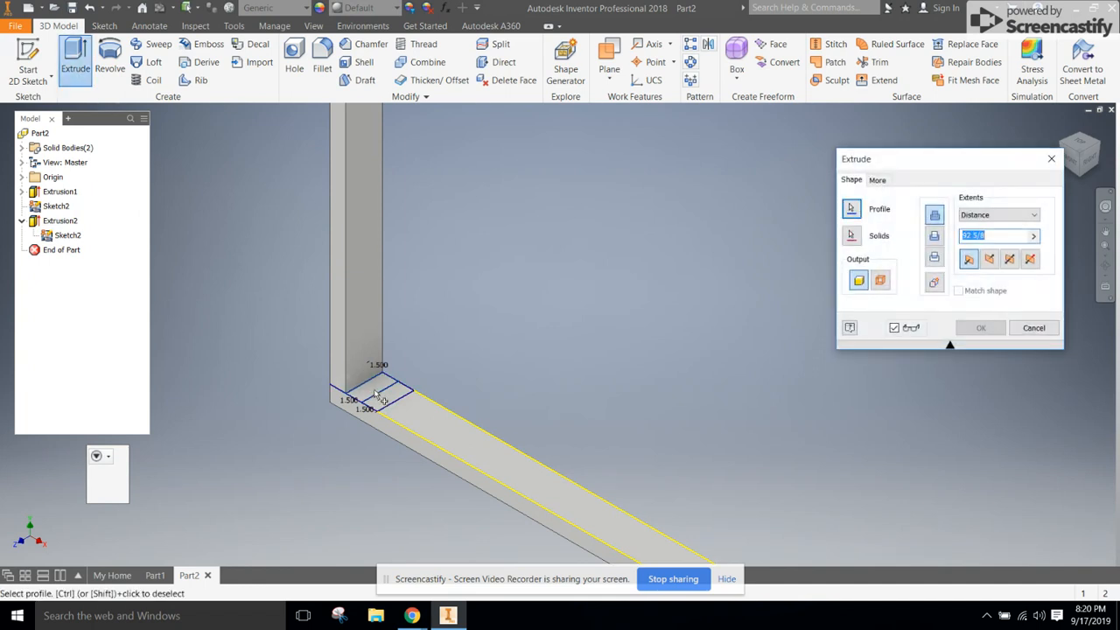
{"action": "left_click", "coordinate": [934, 283]}
{"action": "left_click", "coordinate": [969, 329]}
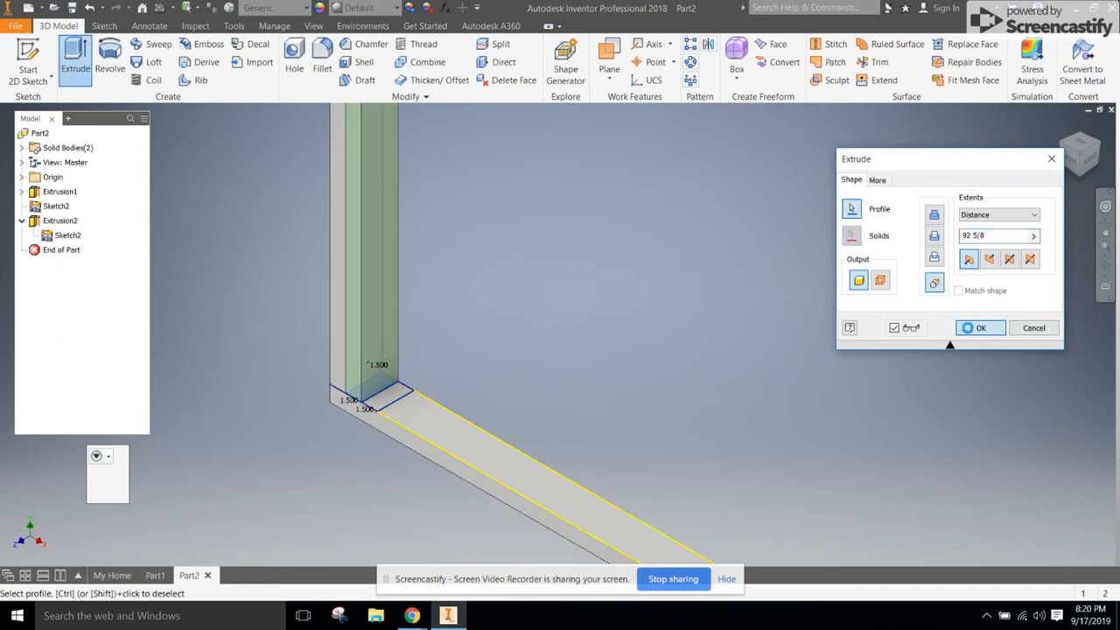
Extrude the third, innermost rectangle upward 92 5/8 in as a new solid.
{"action": "left_click", "coordinate": [75, 57]}
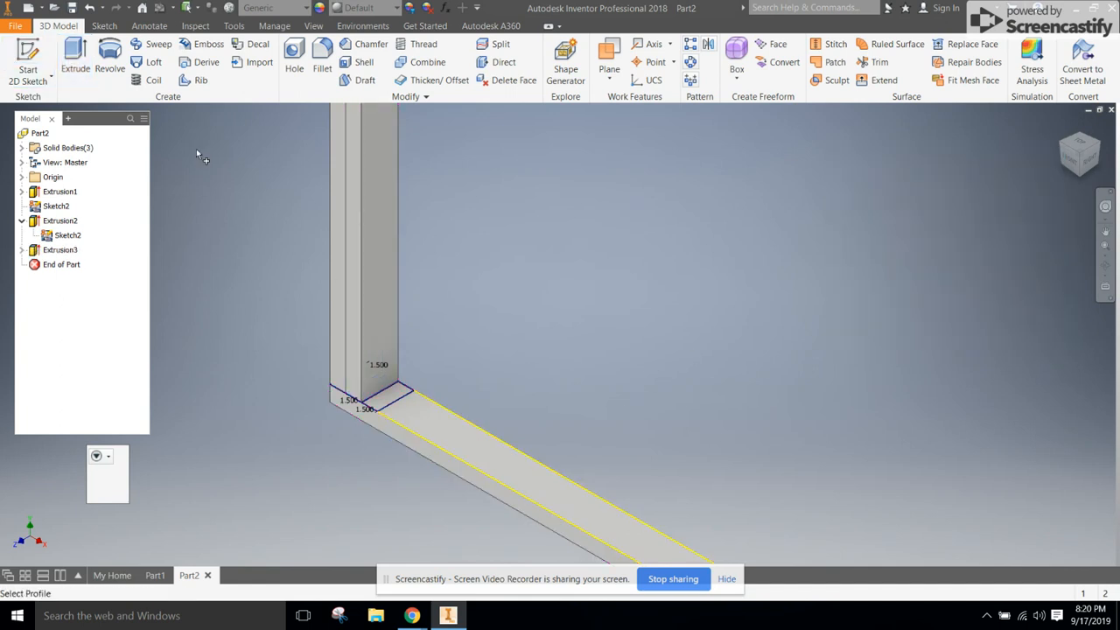
{"action": "left_click", "coordinate": [405, 402]}
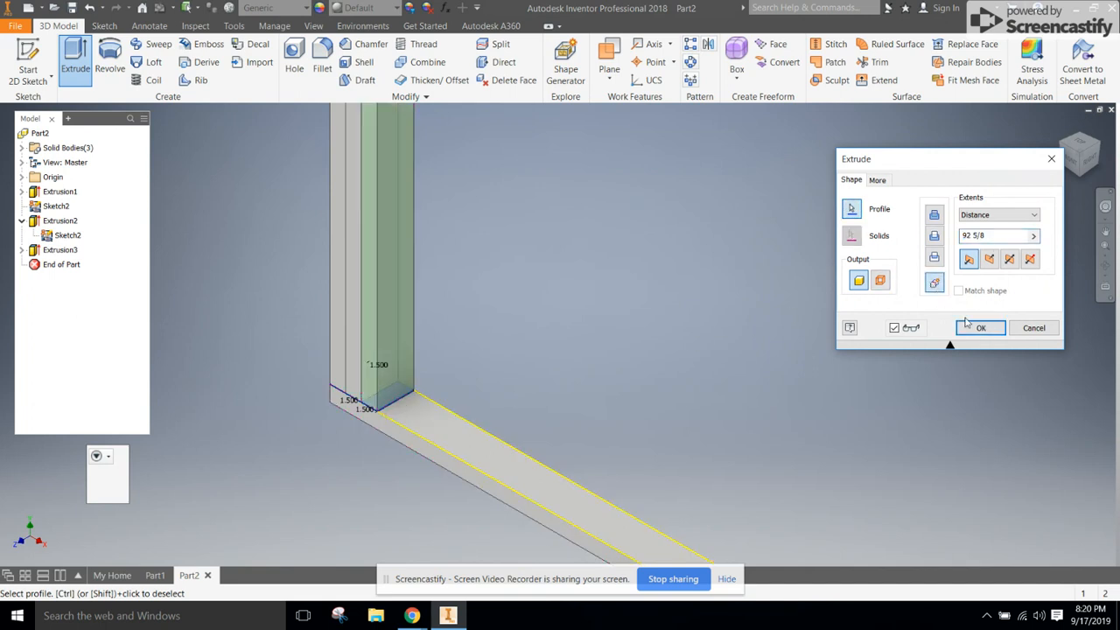
{"action": "left_click", "coordinate": [980, 327]}
Set the part's physical material to Wood (Birch) in its iProperties and apply the change.
{"action": "scroll", "coordinate": [630, 337], "scroll_direction": "down", "scroll_amount": 4}
{"action": "scroll", "coordinate": [630, 337], "scroll_direction": "up", "scroll_amount": 2}
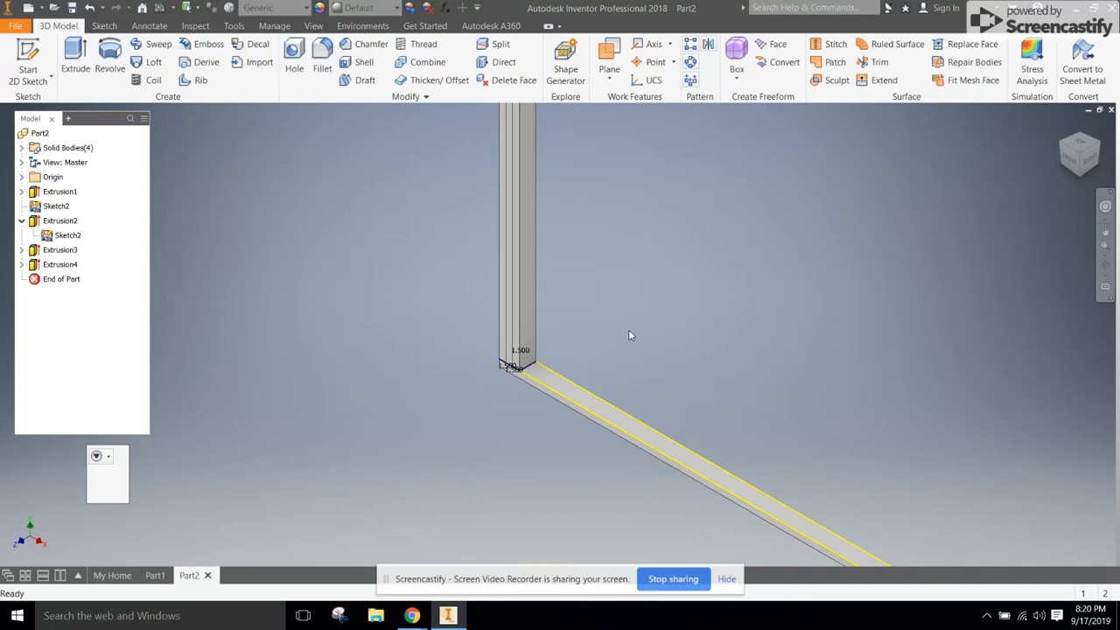
{"action": "scroll", "coordinate": [628, 335], "scroll_direction": "down", "scroll_amount": 1}
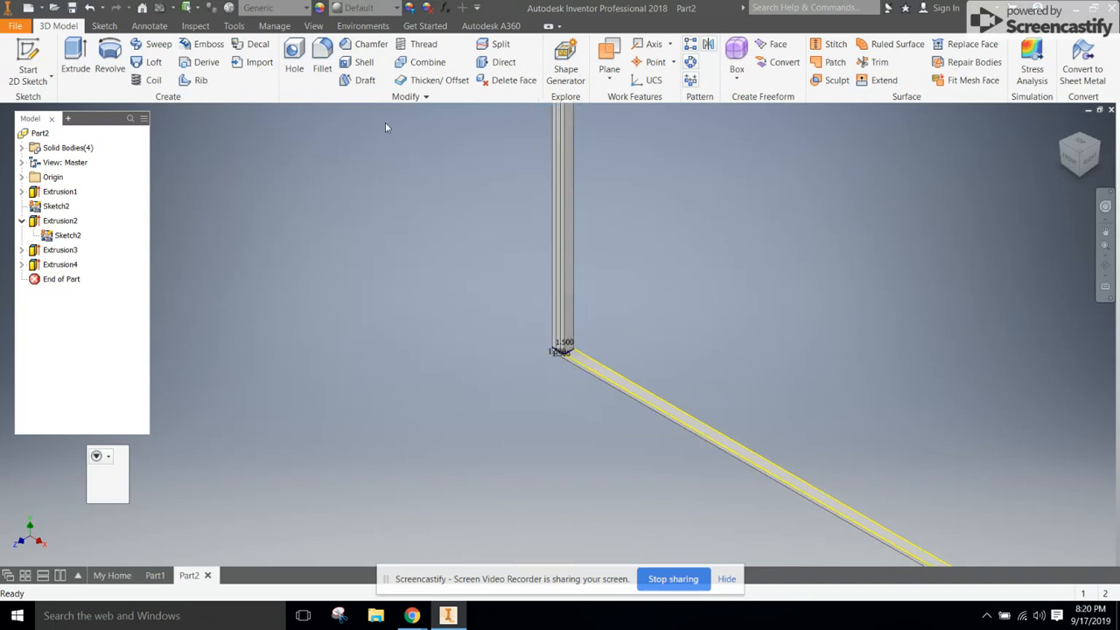
{"action": "left_click", "coordinate": [16, 27]}
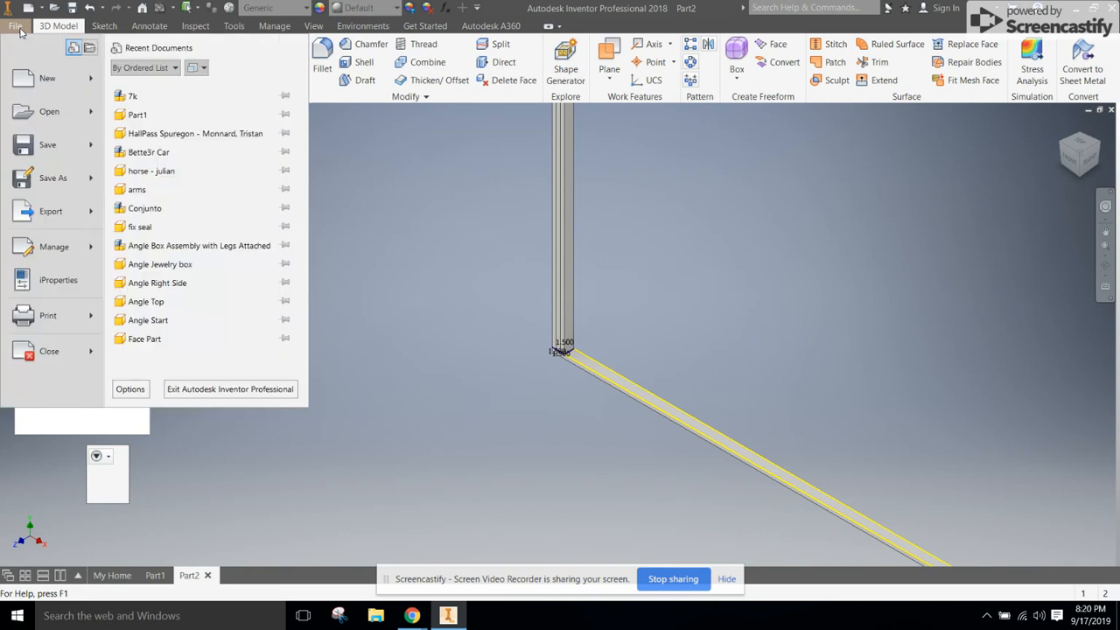
{"action": "left_click", "coordinate": [57, 280]}
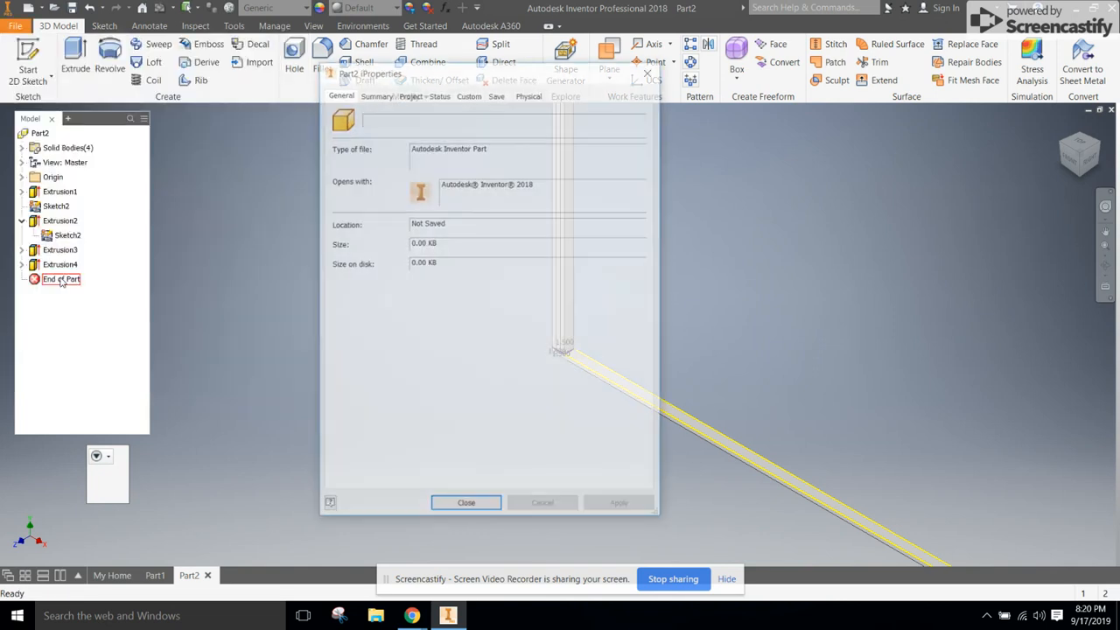
{"action": "left_click", "coordinate": [529, 96]}
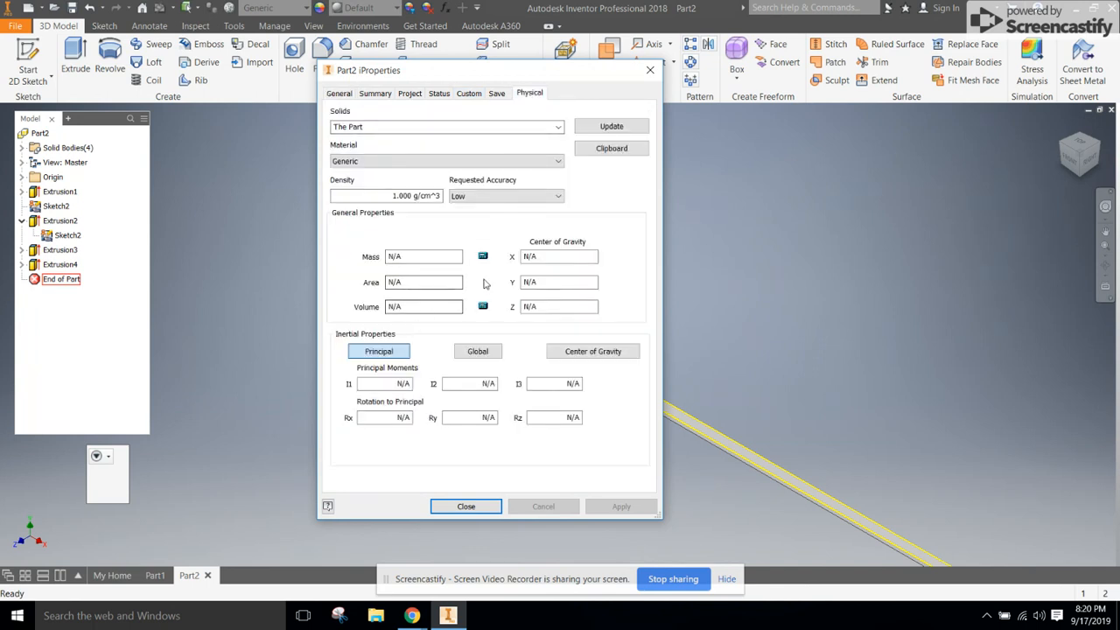
{"action": "left_click", "coordinate": [537, 162]}
{"action": "left_click_drag", "start_coordinate": [557, 297], "coordinate": [557, 404]}
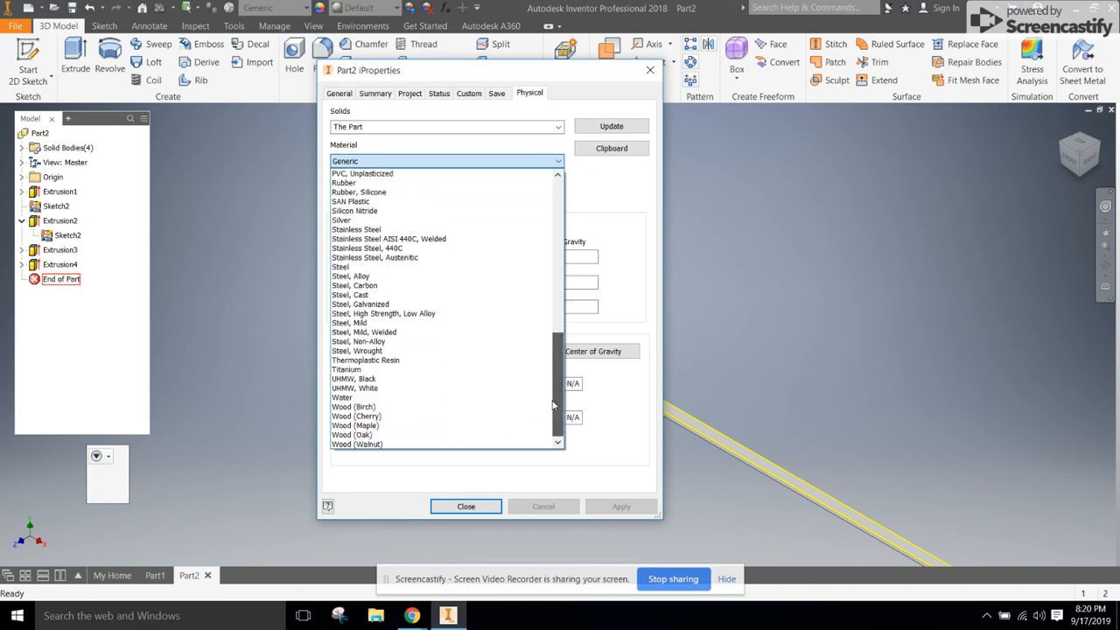
{"action": "left_click", "coordinate": [364, 408]}
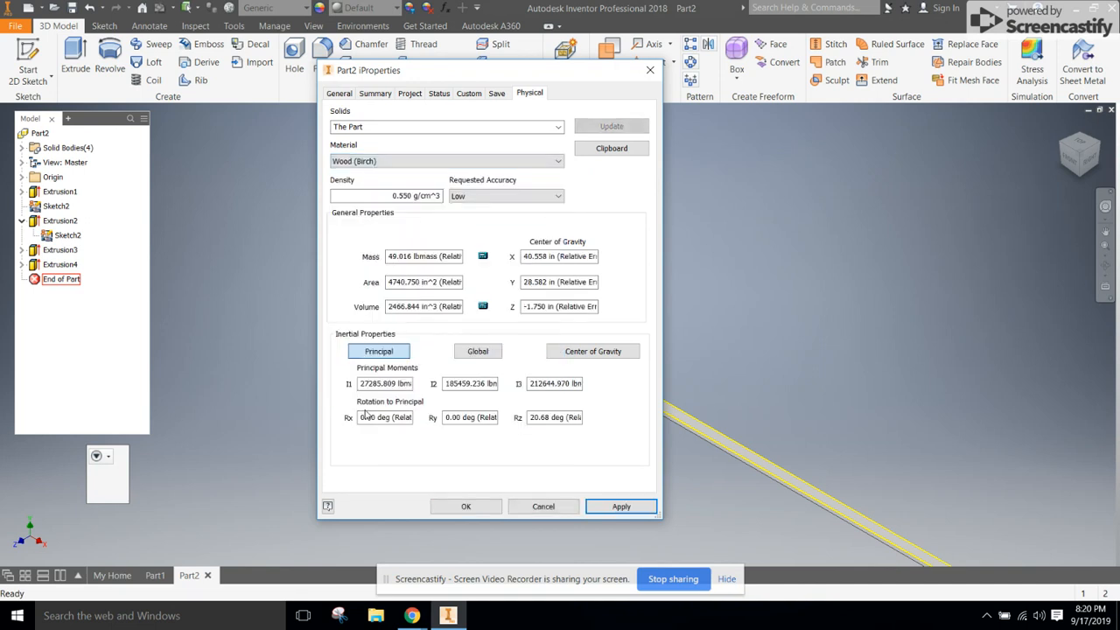
{"action": "left_click", "coordinate": [619, 506]}
{"action": "left_click", "coordinate": [480, 507]}
Consult the PDF framing drawing for the stud spacing along the wall, and return to the Inventor part.
{"action": "scroll", "coordinate": [562, 380], "scroll_direction": "up", "scroll_amount": 10}
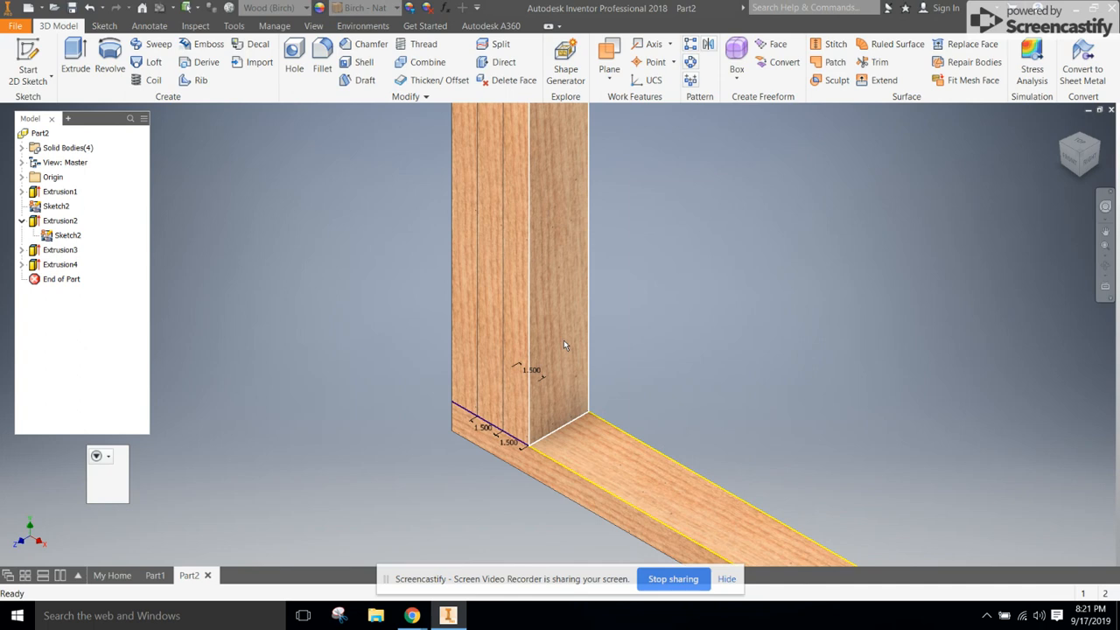
{"action": "scroll", "coordinate": [564, 344], "scroll_direction": "down", "scroll_amount": 10}
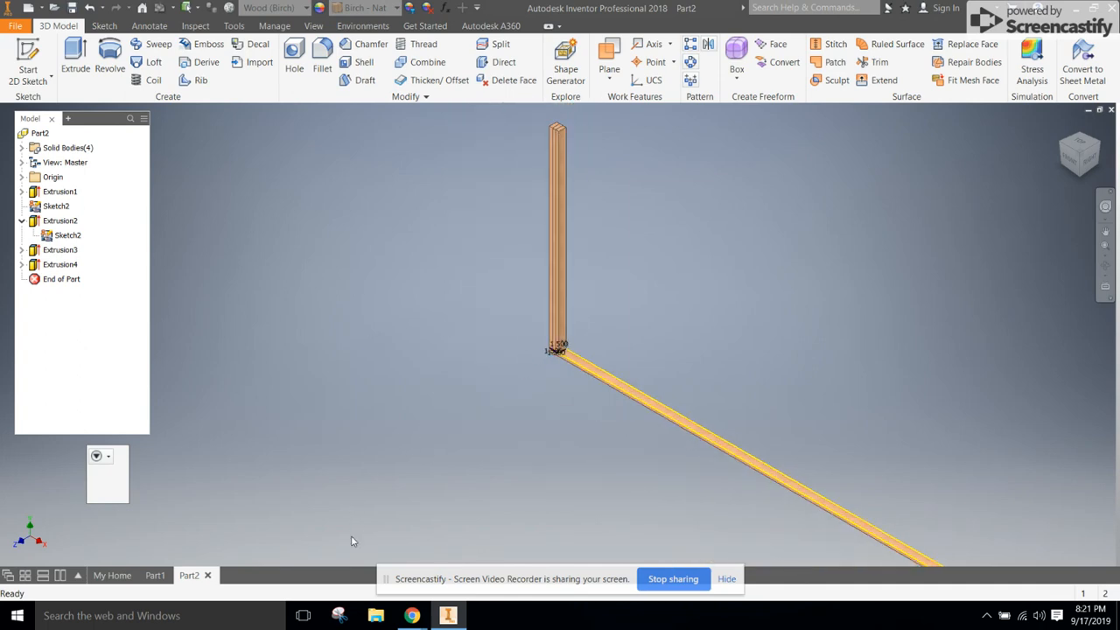
{"action": "mouse_move", "coordinate": [411, 615]}
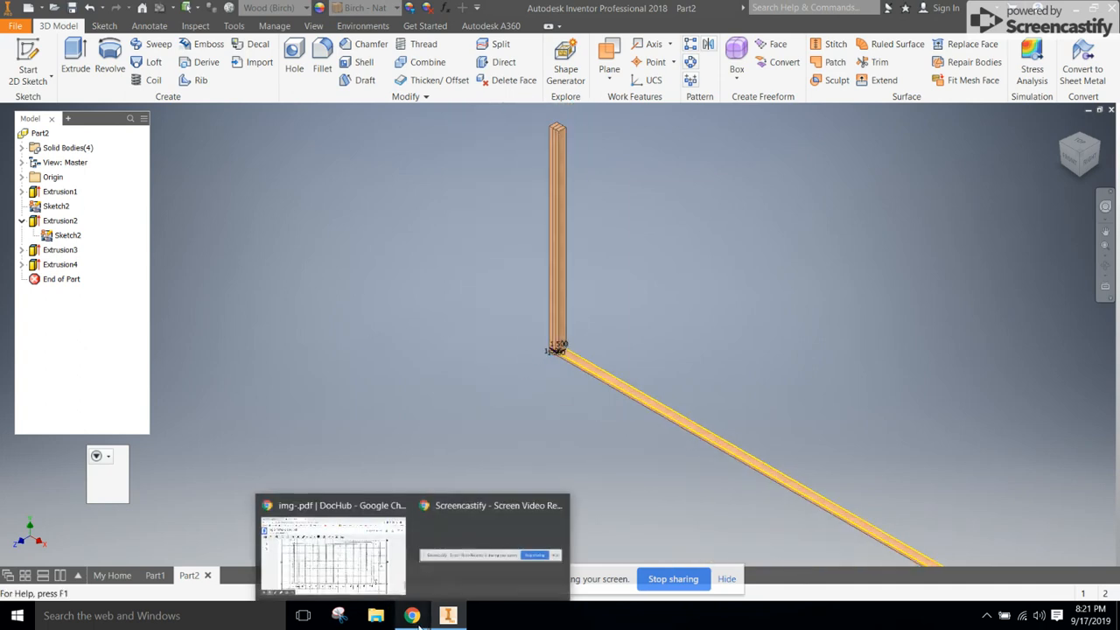
{"action": "left_click", "coordinate": [356, 573]}
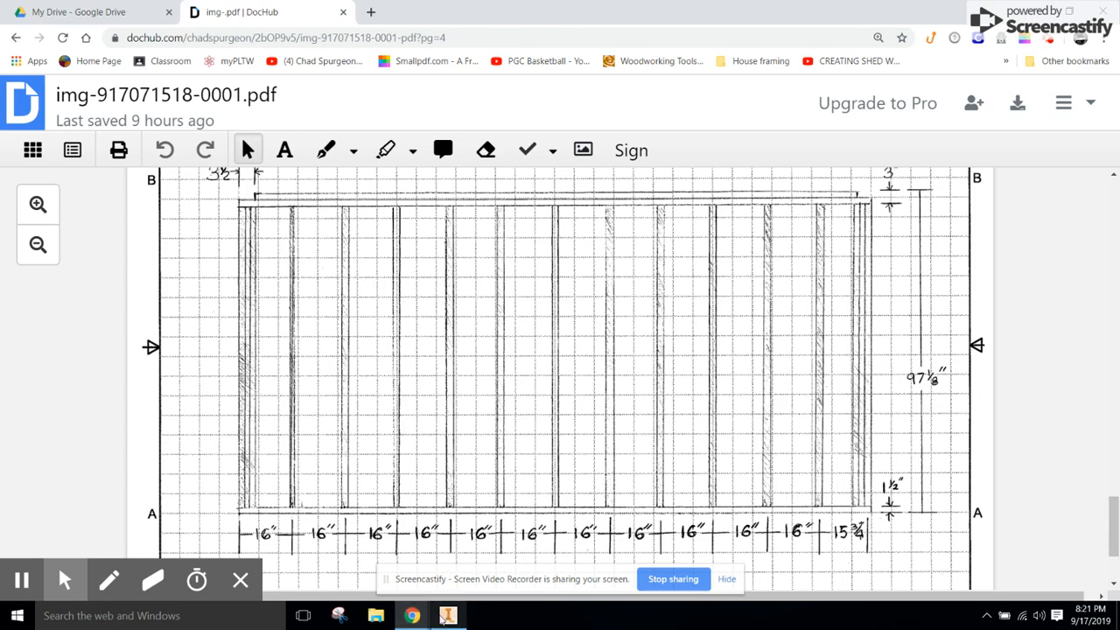
{"action": "left_click", "coordinate": [447, 616]}
Start a new 2D sketch on the bottom plate's top face beside the three end studs.
{"action": "scroll", "coordinate": [548, 345], "scroll_direction": "up", "scroll_amount": 10}
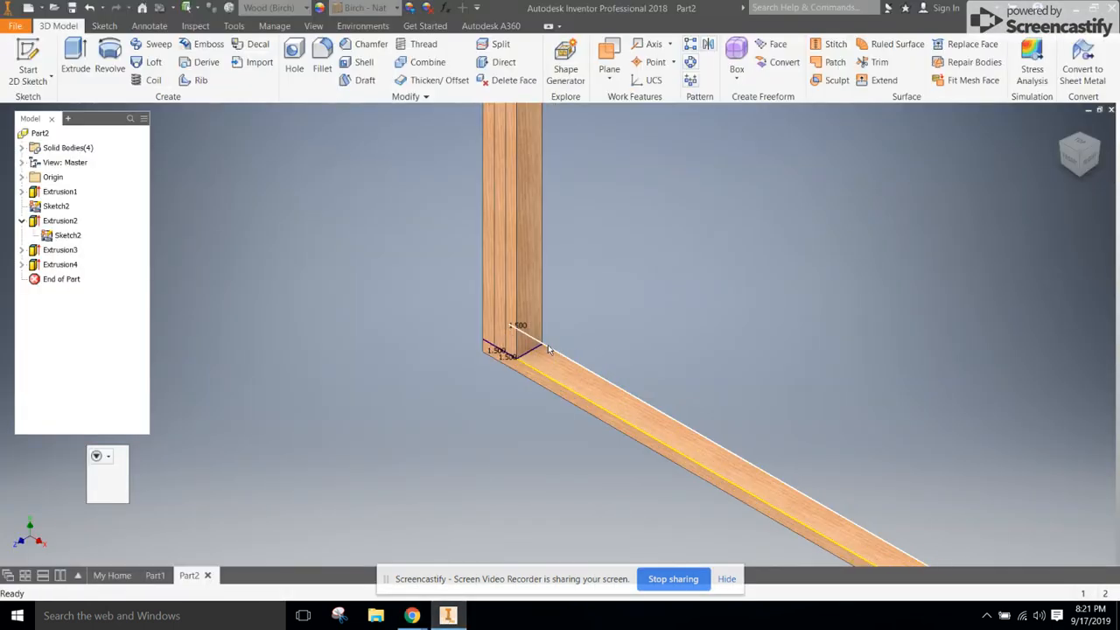
{"action": "left_click", "coordinate": [383, 365]}
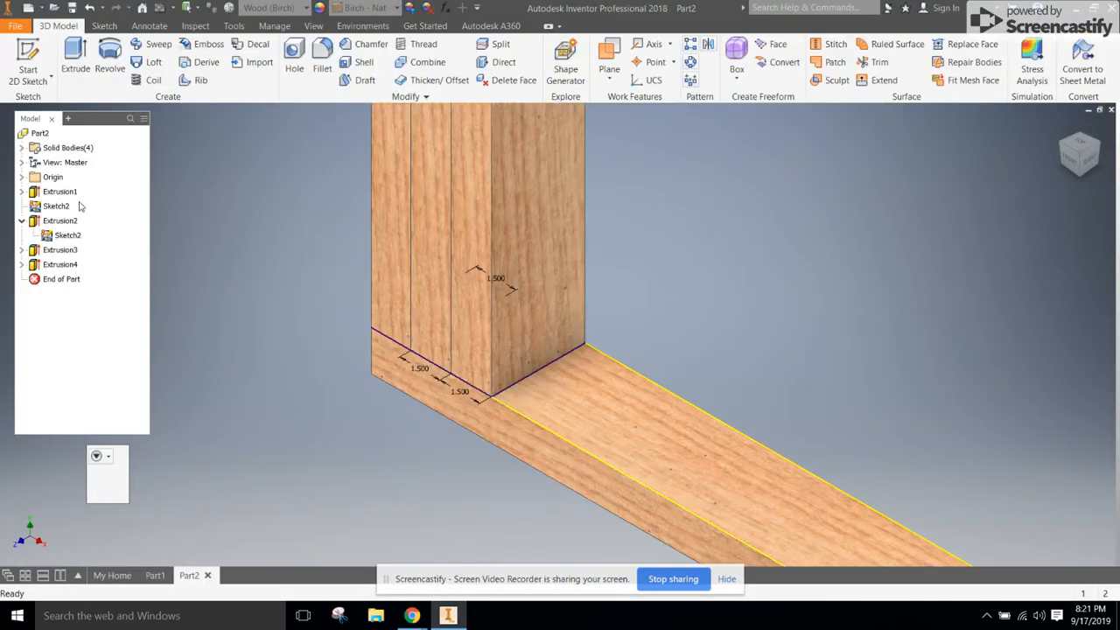
{"action": "left_click", "coordinate": [28, 82]}
{"action": "left_click", "coordinate": [36, 103]}
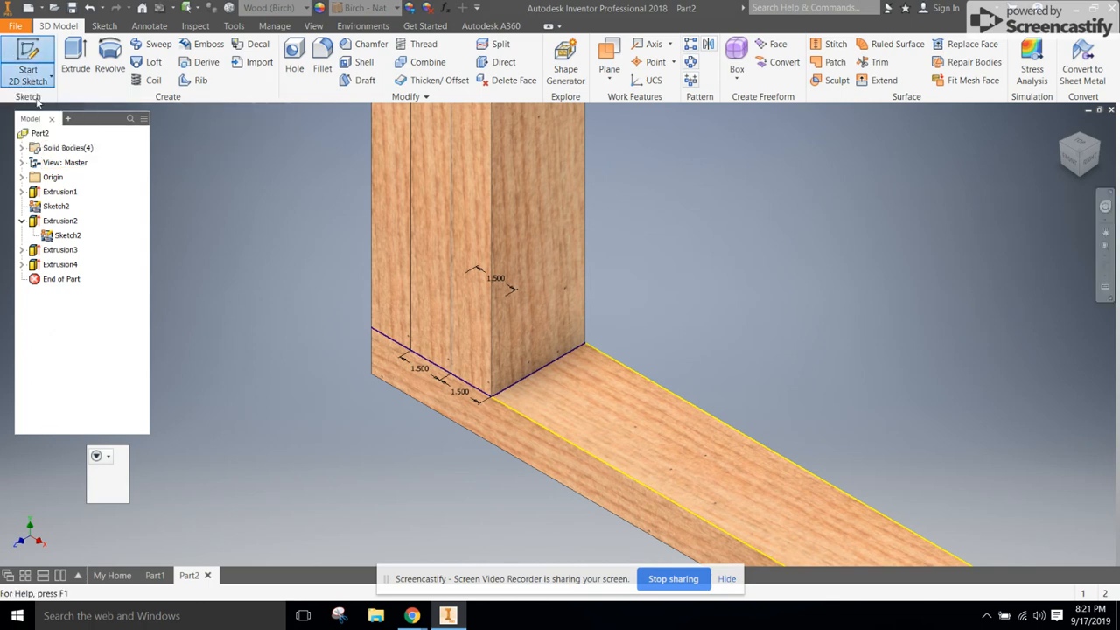
{"action": "left_click", "coordinate": [576, 418]}
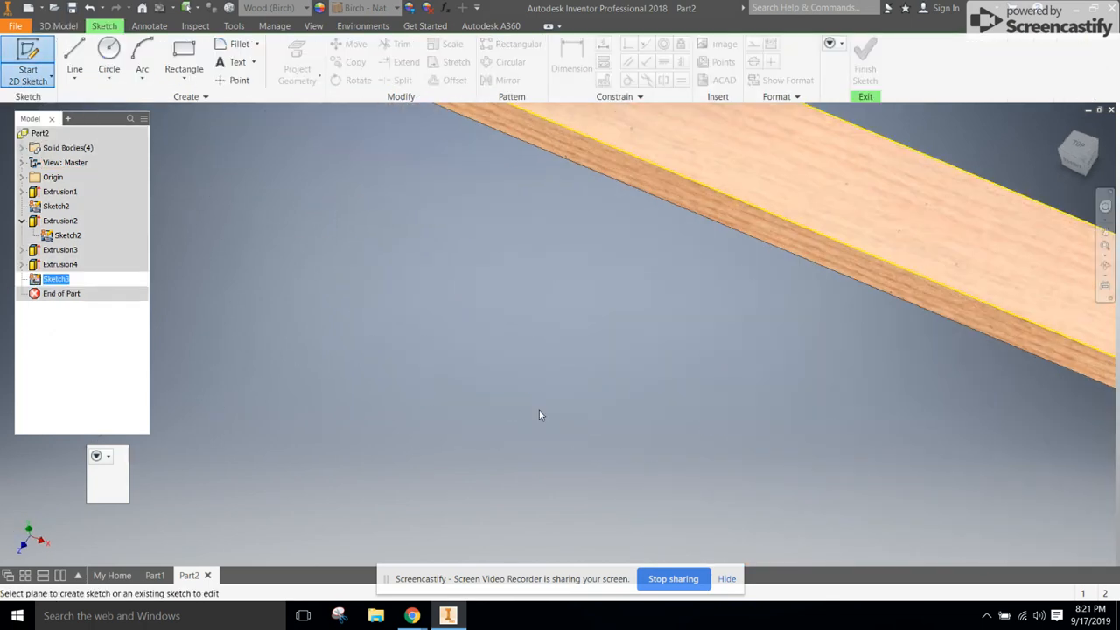
{"action": "scroll", "coordinate": [522, 371], "scroll_direction": "down", "scroll_amount": 3}
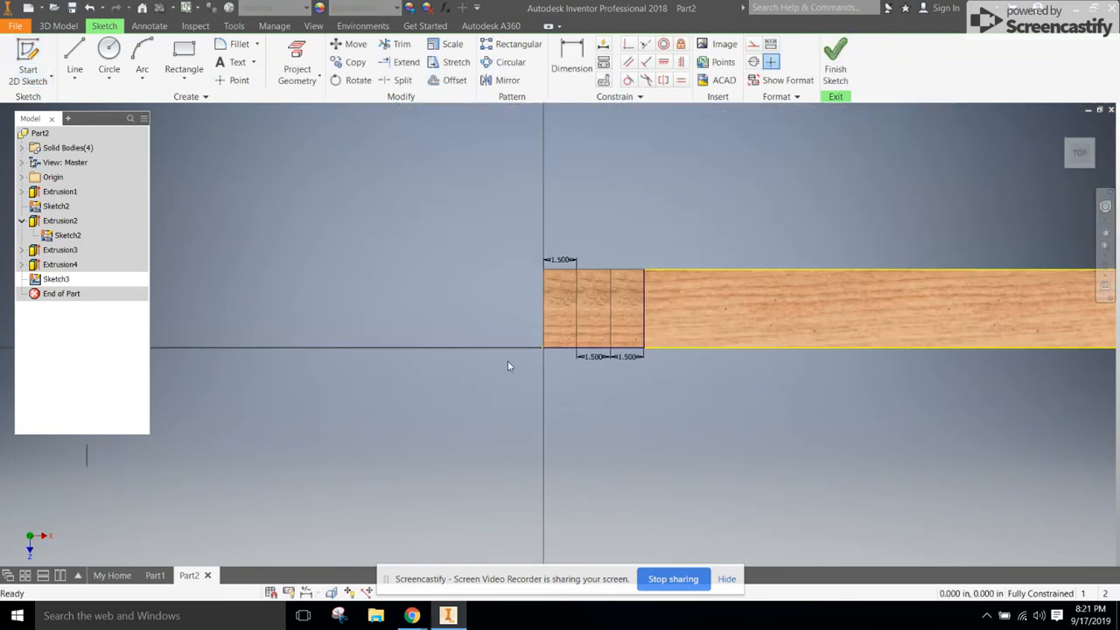
Draw a 1.5 in wide rectangle across the plate's full depth, starting about 12.9 in from the origin end.
{"action": "left_click", "coordinate": [184, 60]}
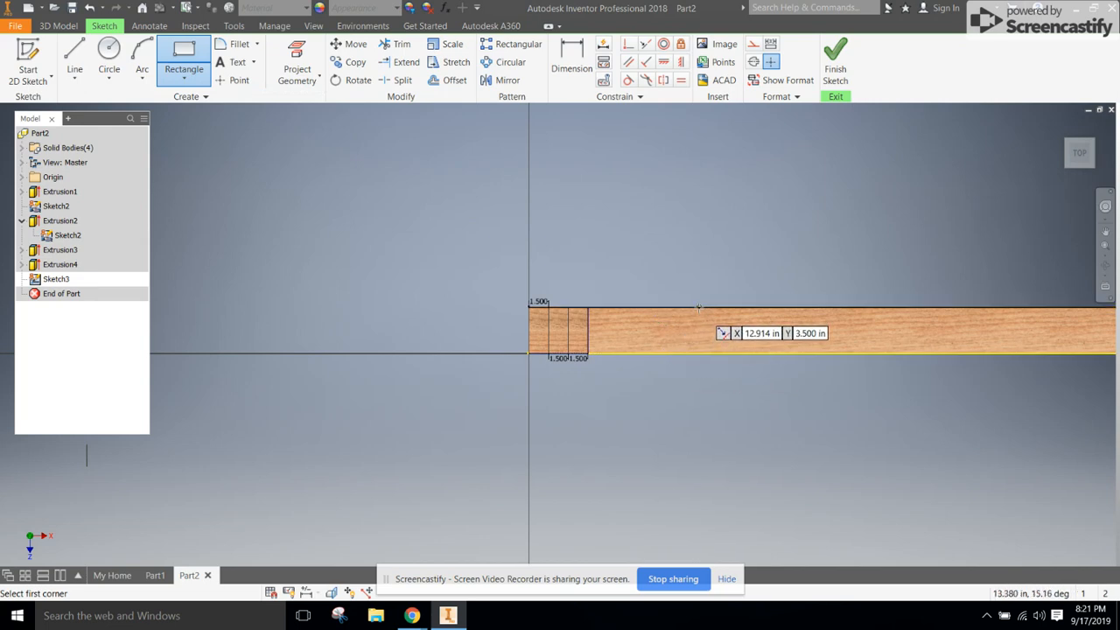
{"action": "left_click", "coordinate": [698, 307]}
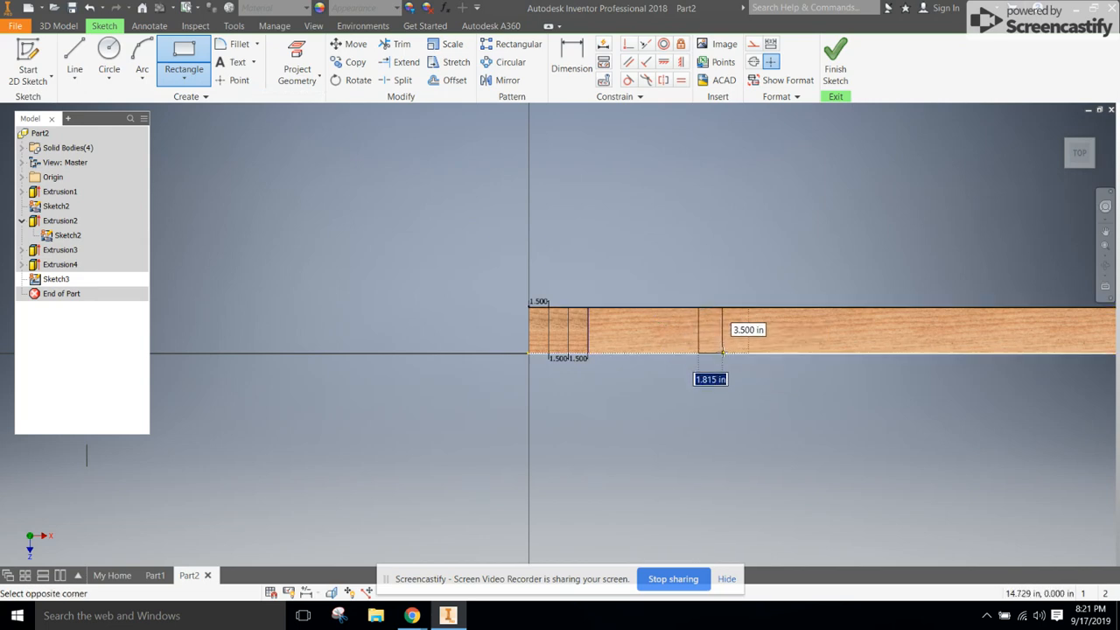
{"action": "type", "text": "1"}
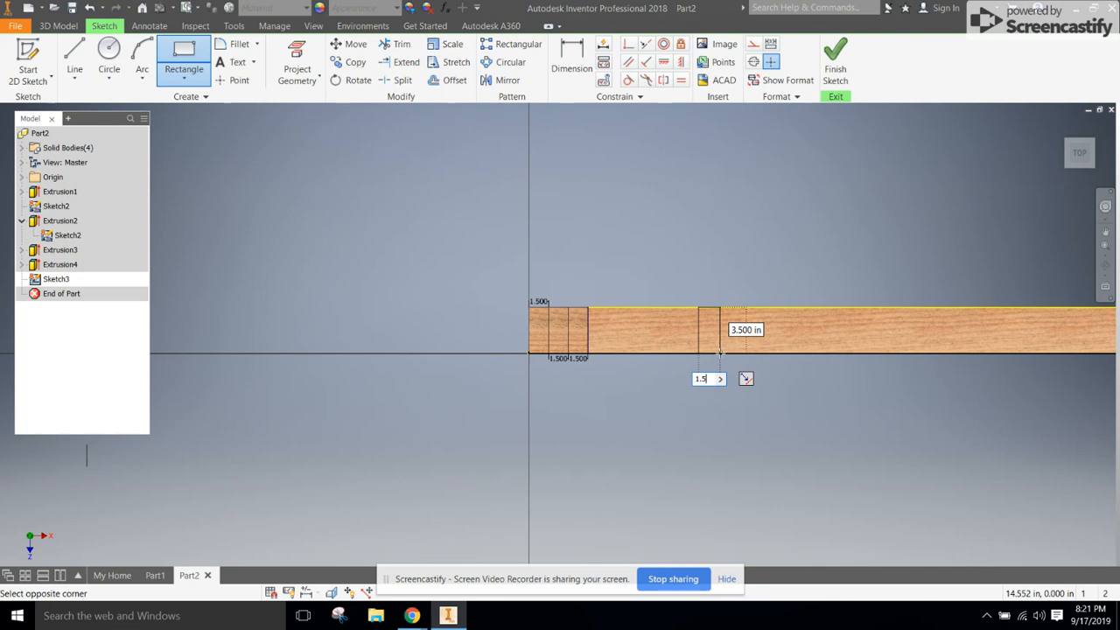
{"action": "type", "text": ".5"}
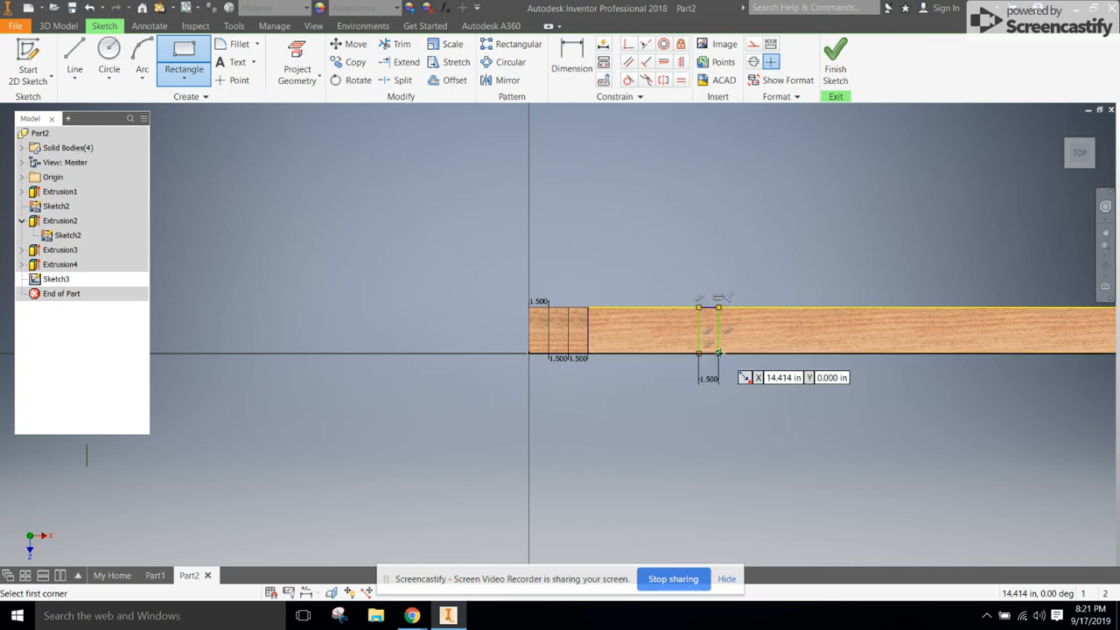
Dimension the distance from the plate's origin end to the near edge of the 1.5 in rectangle as 15.75 in.
{"action": "key", "text": "Return"}
{"action": "left_click", "coordinate": [573, 70]}
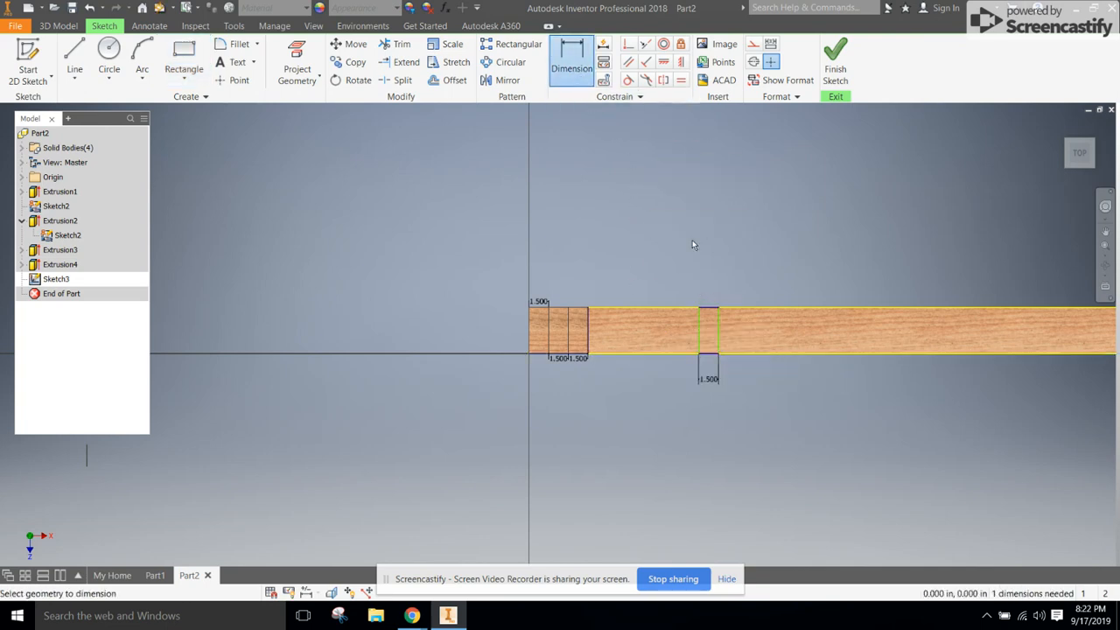
{"action": "left_click", "coordinate": [530, 338]}
{"action": "left_click", "coordinate": [698, 332]}
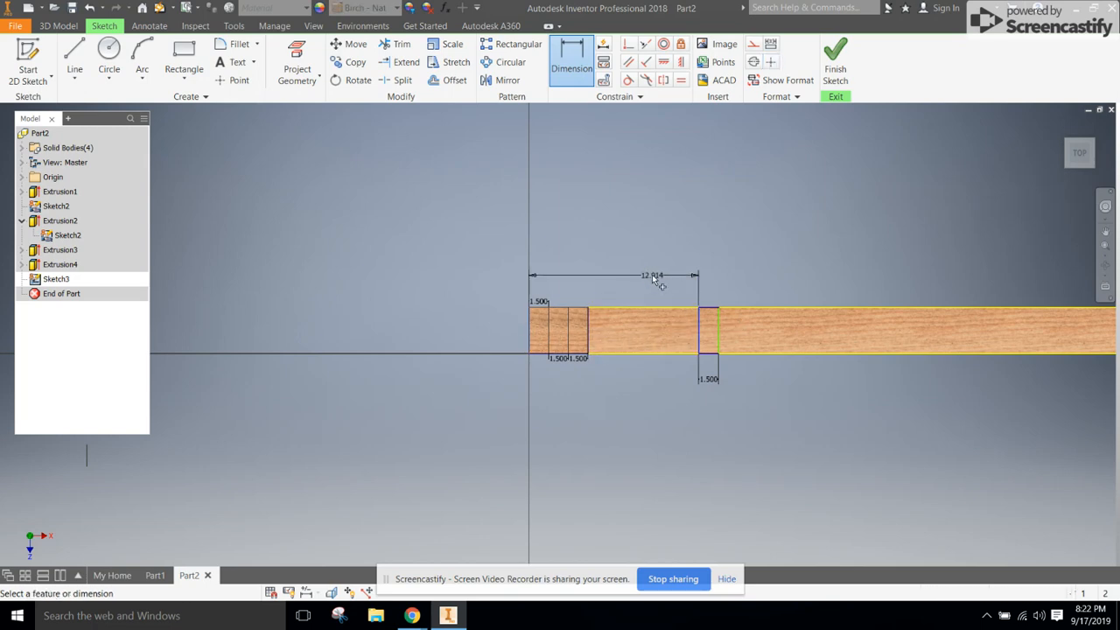
{"action": "left_click", "coordinate": [654, 275]}
{"action": "type", "text": "15.75"}
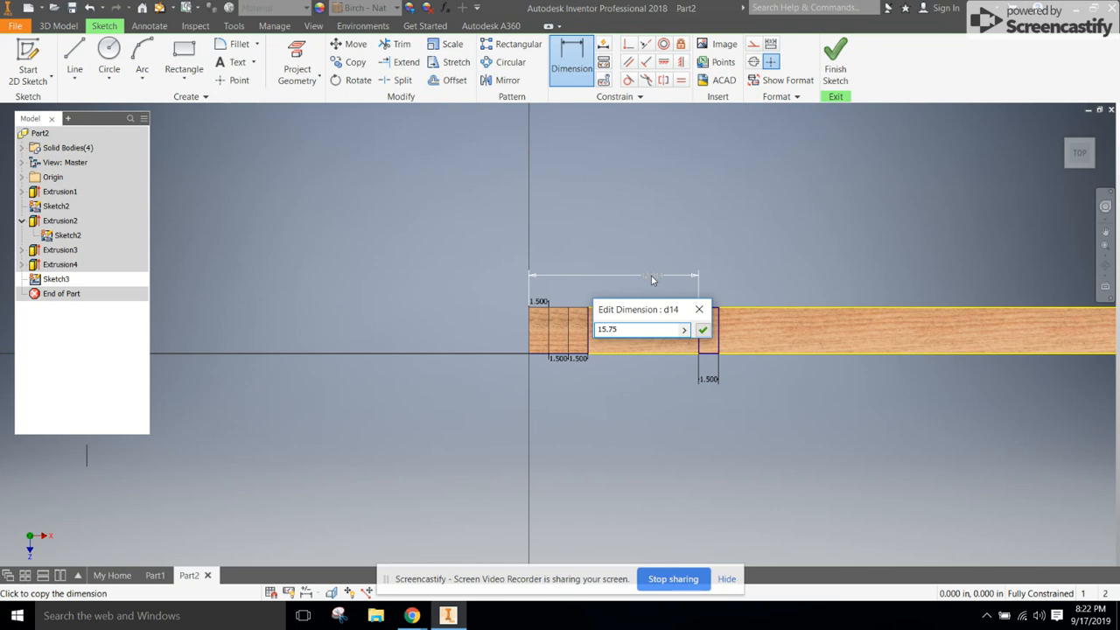
{"action": "key", "text": "Return"}
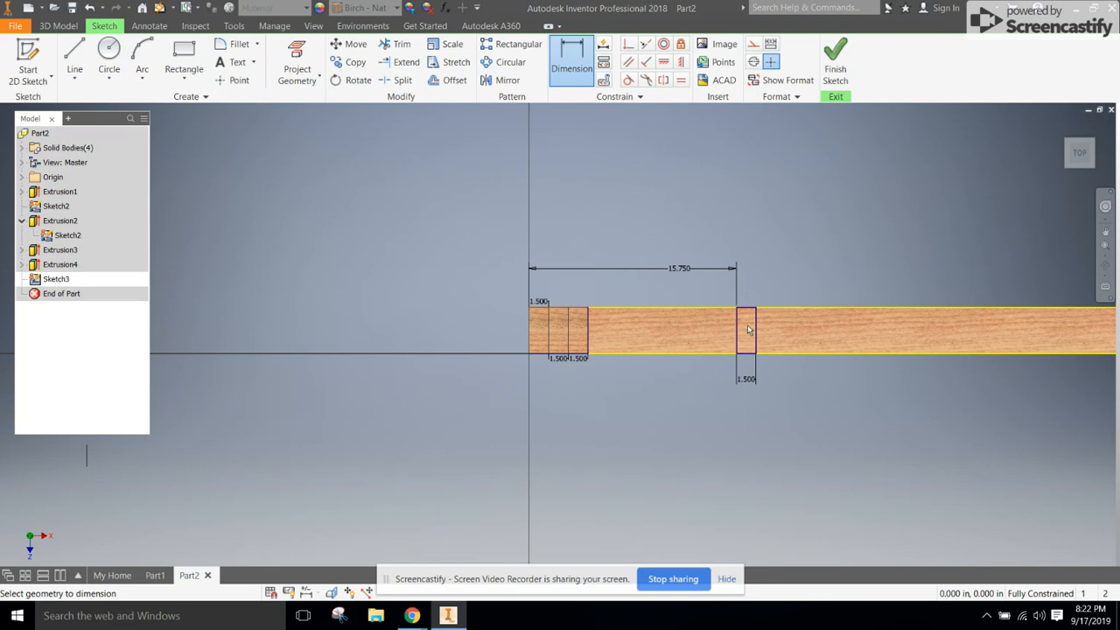
Change the rectangle's offset from the plate's origin end to 15.25 in.
{"action": "left_click", "coordinate": [683, 270]}
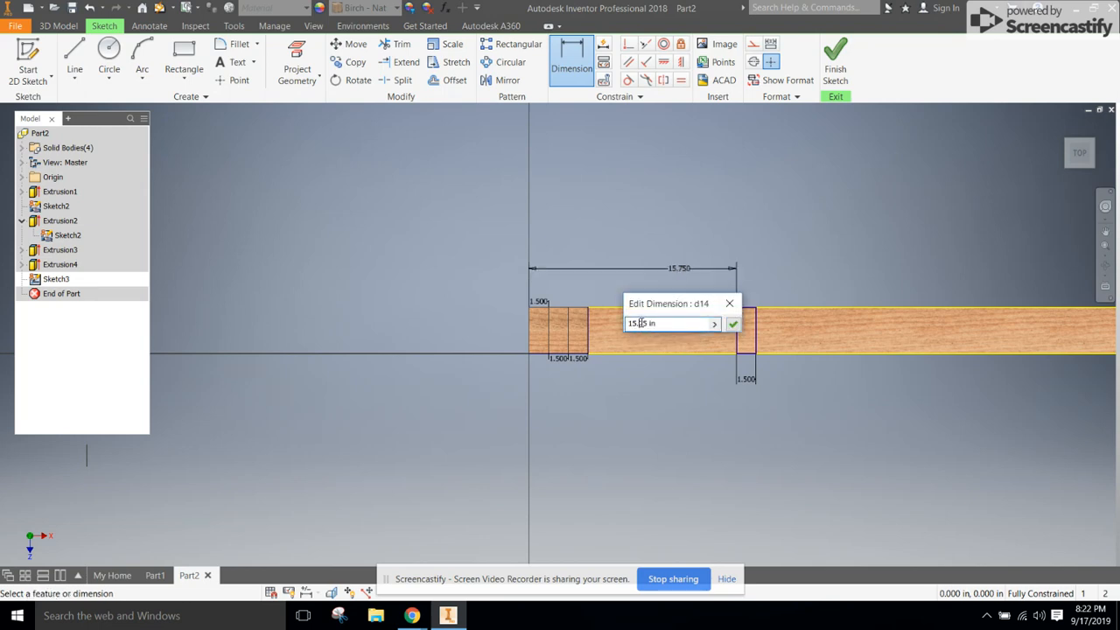
{"action": "type", "text": "2"}
{"action": "left_click", "coordinate": [731, 324]}
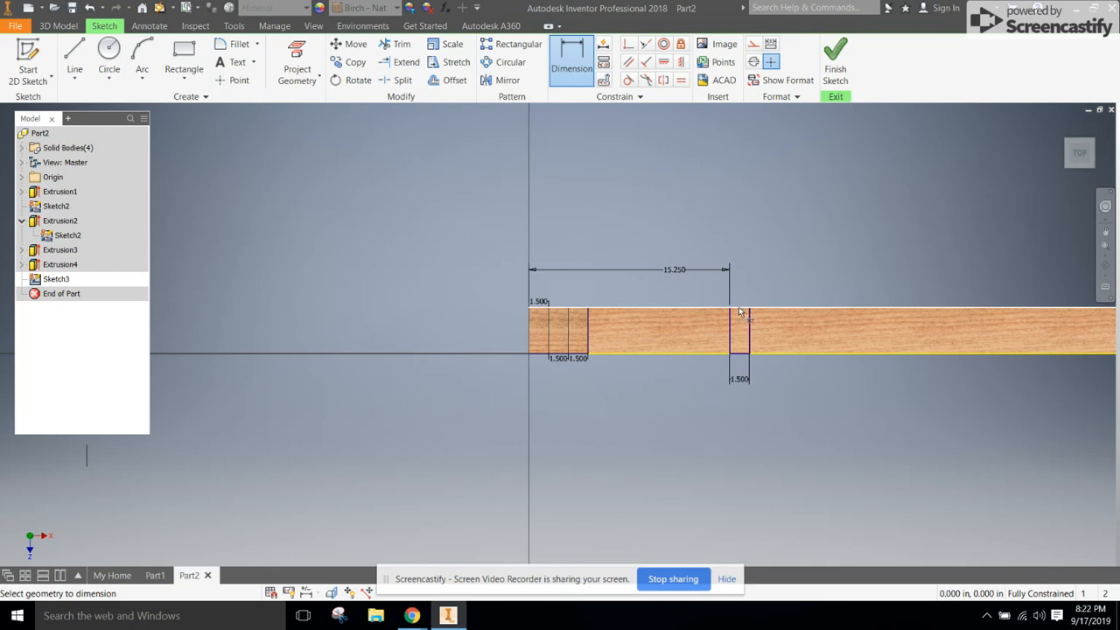
{"action": "mouse_move", "coordinate": [739, 311]}
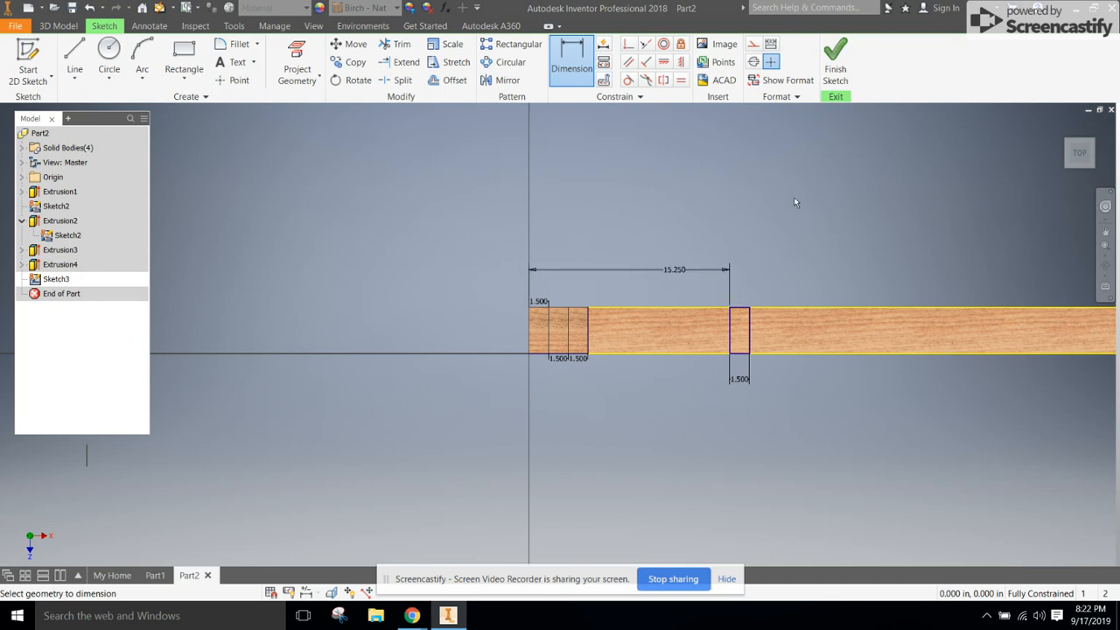
Set up a precise-input copy of the stud rectangle, with the base point near the middle of its lower edge.
{"action": "scroll", "coordinate": [705, 232], "scroll_direction": "down", "scroll_amount": 4}
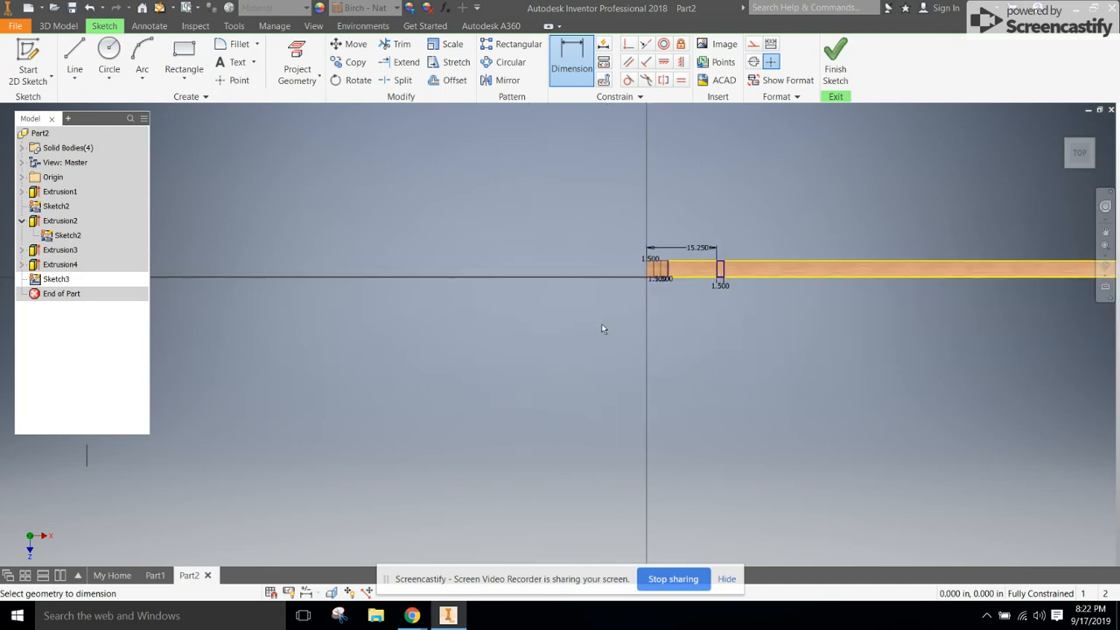
{"action": "scroll", "coordinate": [770, 330], "scroll_direction": "up", "scroll_amount": 4}
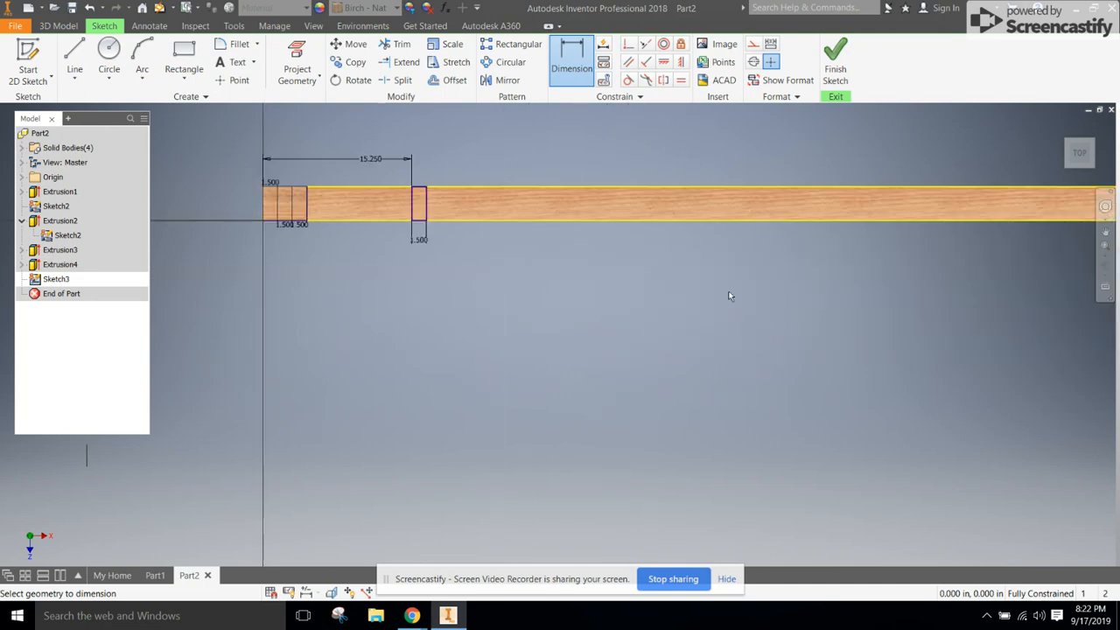
{"action": "left_click", "coordinate": [351, 62]}
{"action": "left_click", "coordinate": [414, 213]}
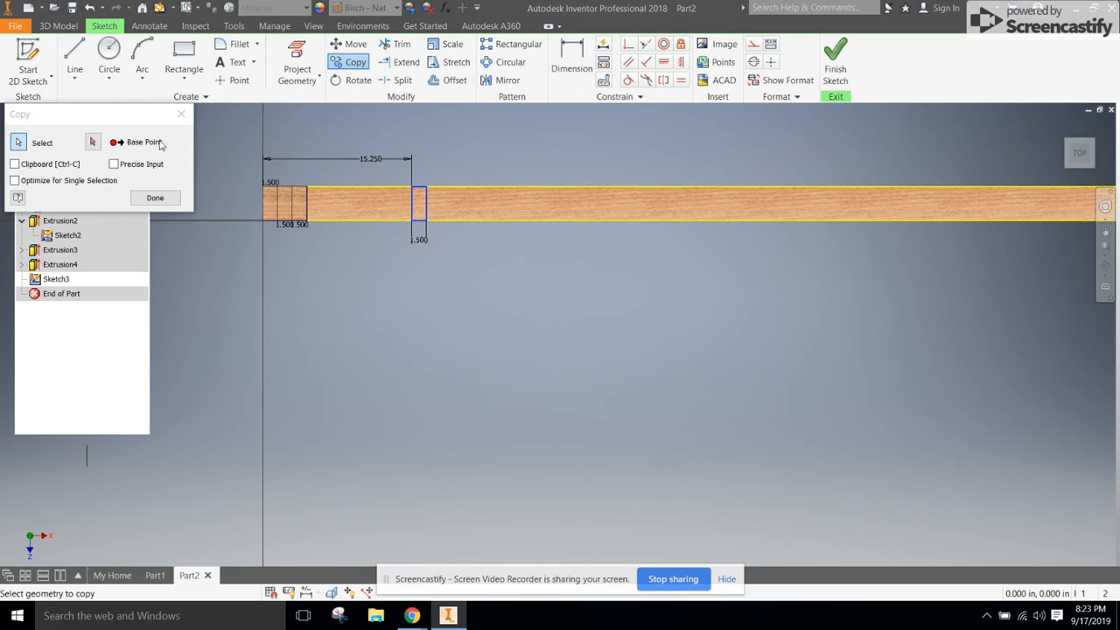
{"action": "left_click", "coordinate": [116, 165]}
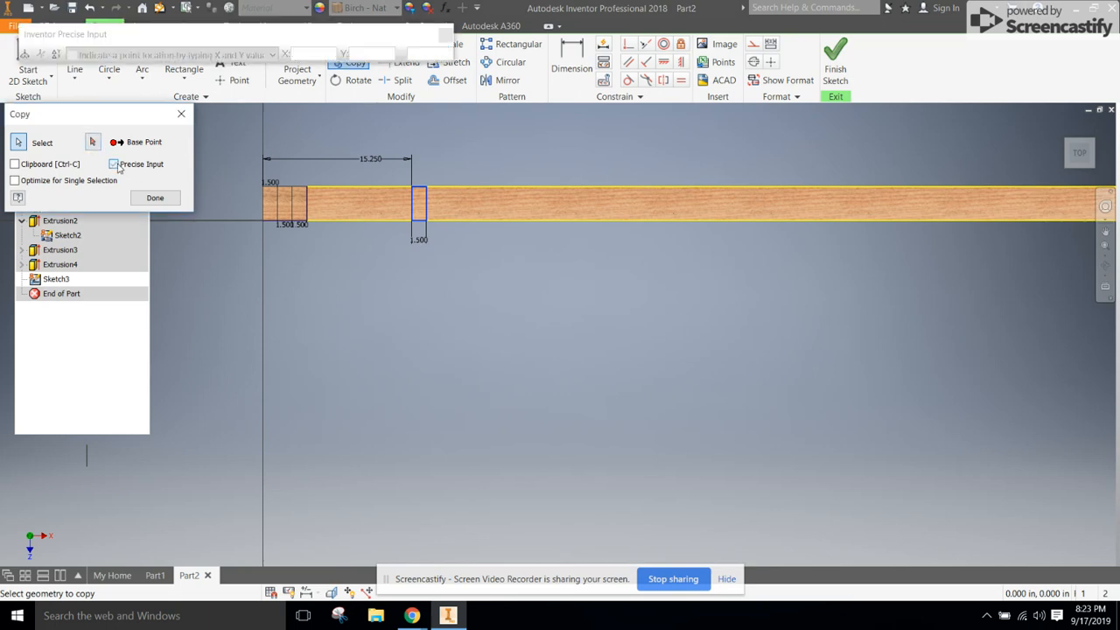
{"action": "left_click", "coordinate": [93, 141]}
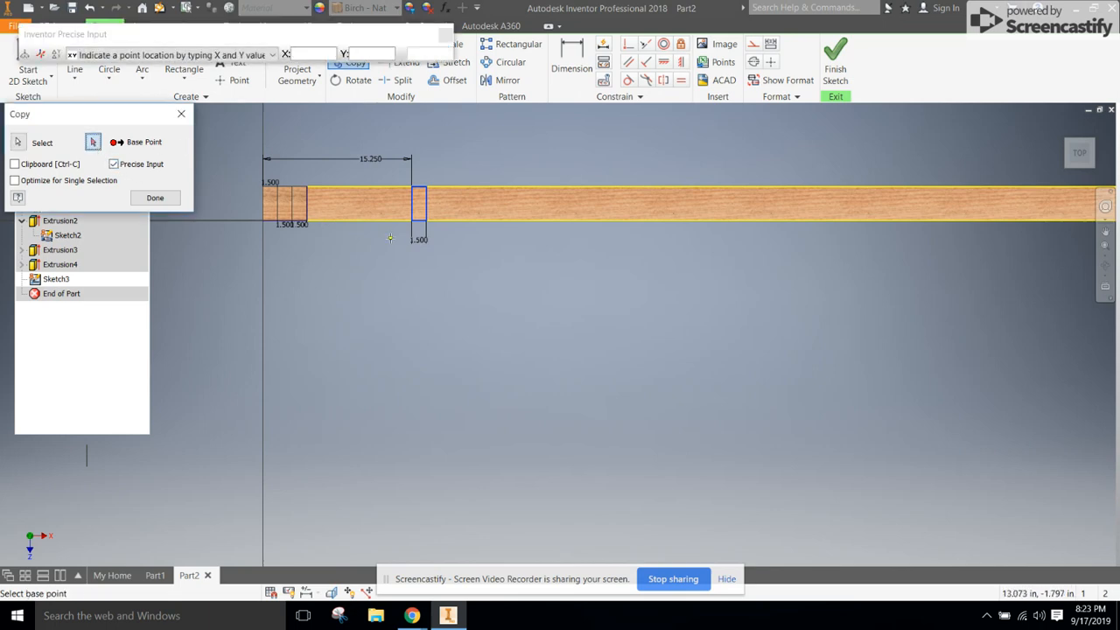
{"action": "scroll", "coordinate": [419, 225], "scroll_direction": "up", "scroll_amount": 2}
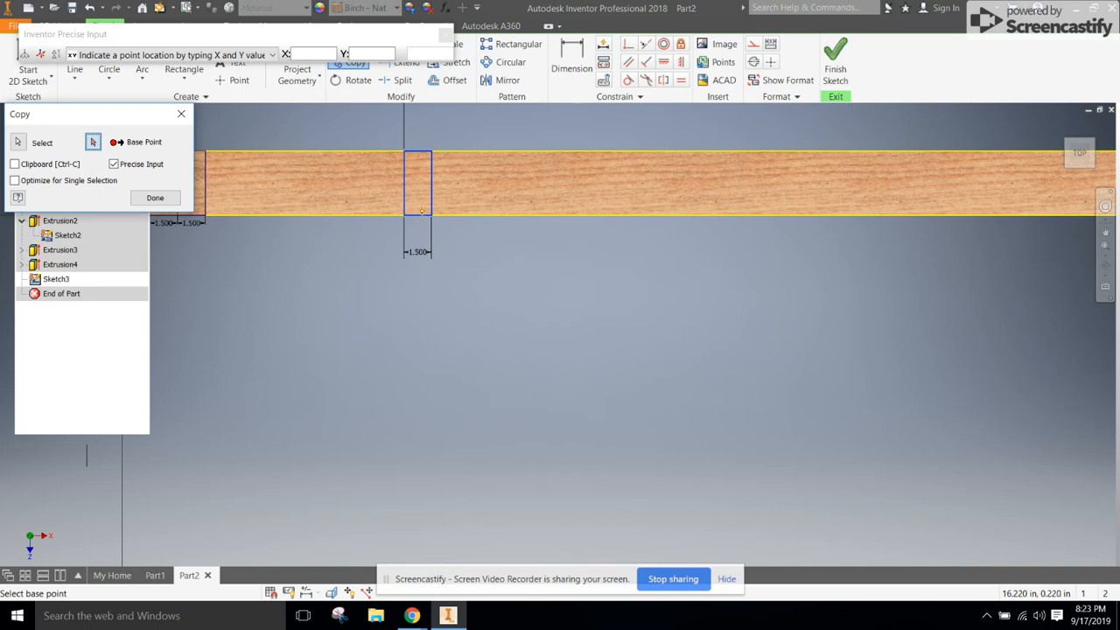
{"action": "left_click", "coordinate": [420, 212]}
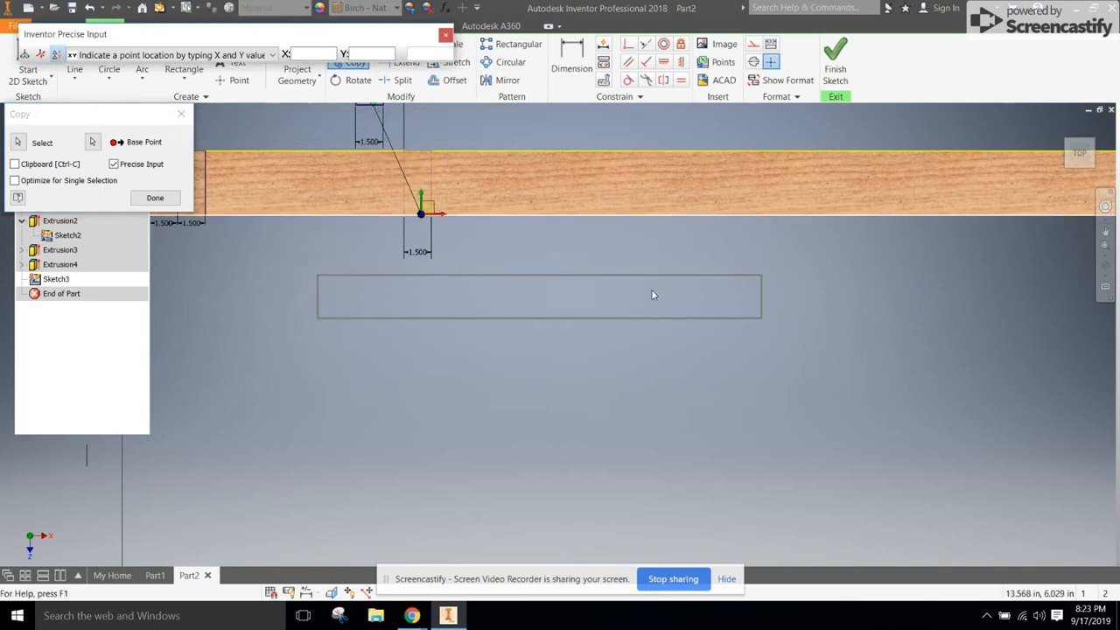
{"action": "left_click_drag", "start_coordinate": [651, 292], "coordinate": [652, 291]}
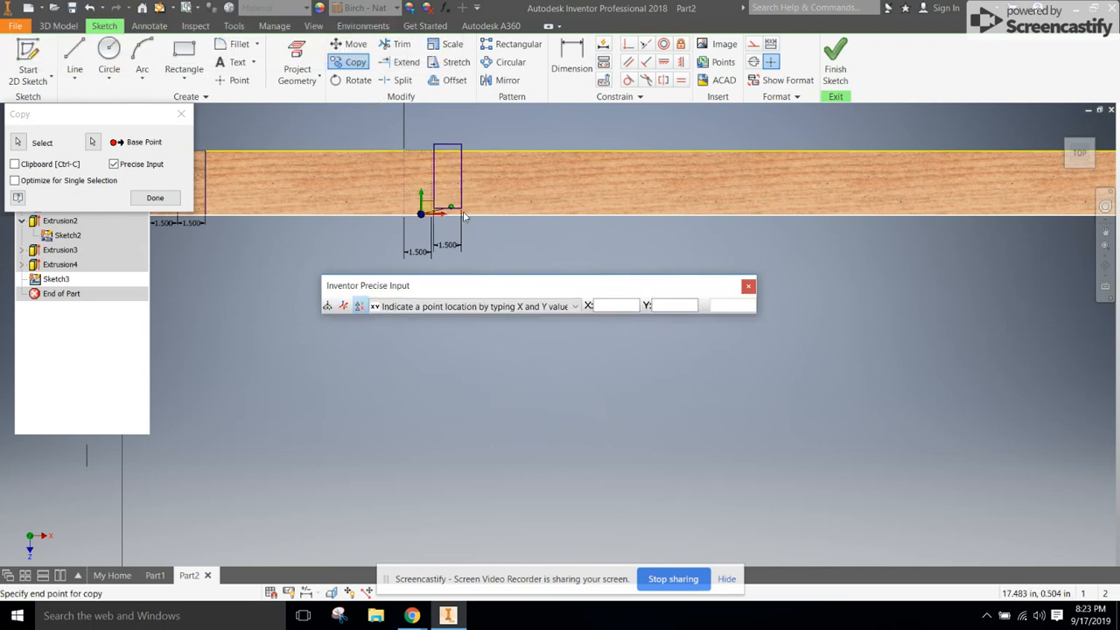
Place two copies of the stud rectangle along the plate, at X offsets of 16 and 32 in from the base point.
{"action": "left_click", "coordinate": [616, 307]}
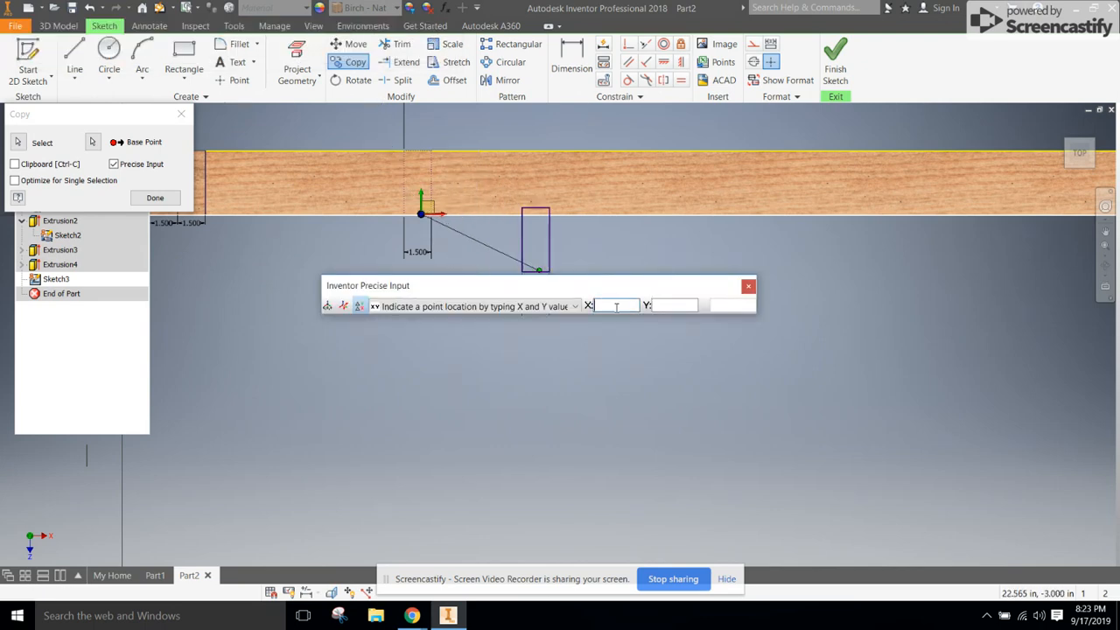
{"action": "type", "text": "16"}
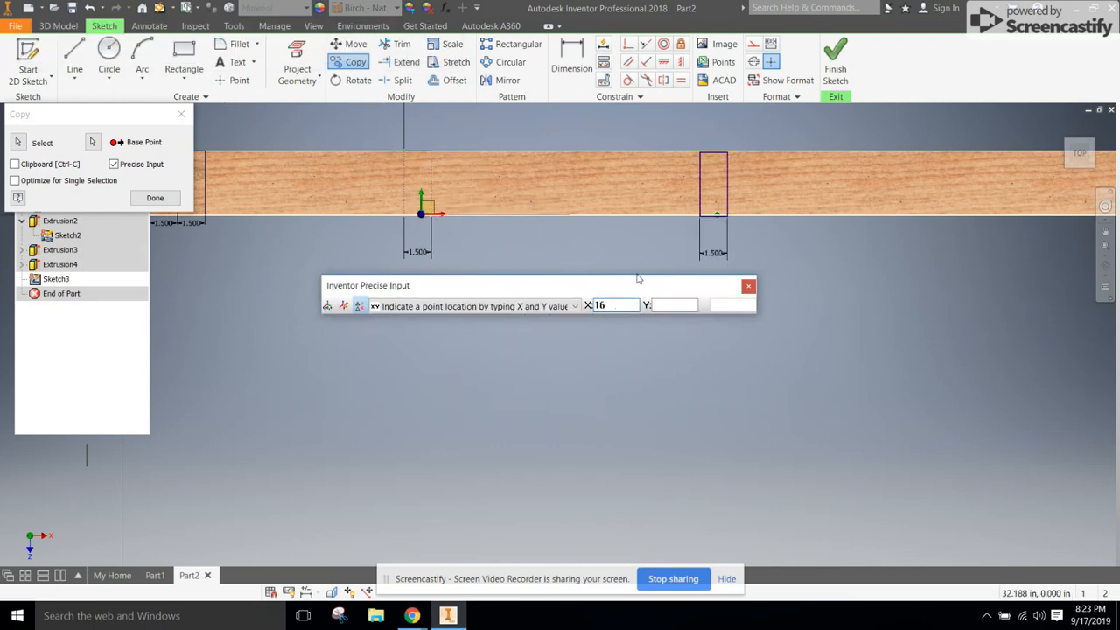
{"action": "left_click", "coordinate": [715, 218]}
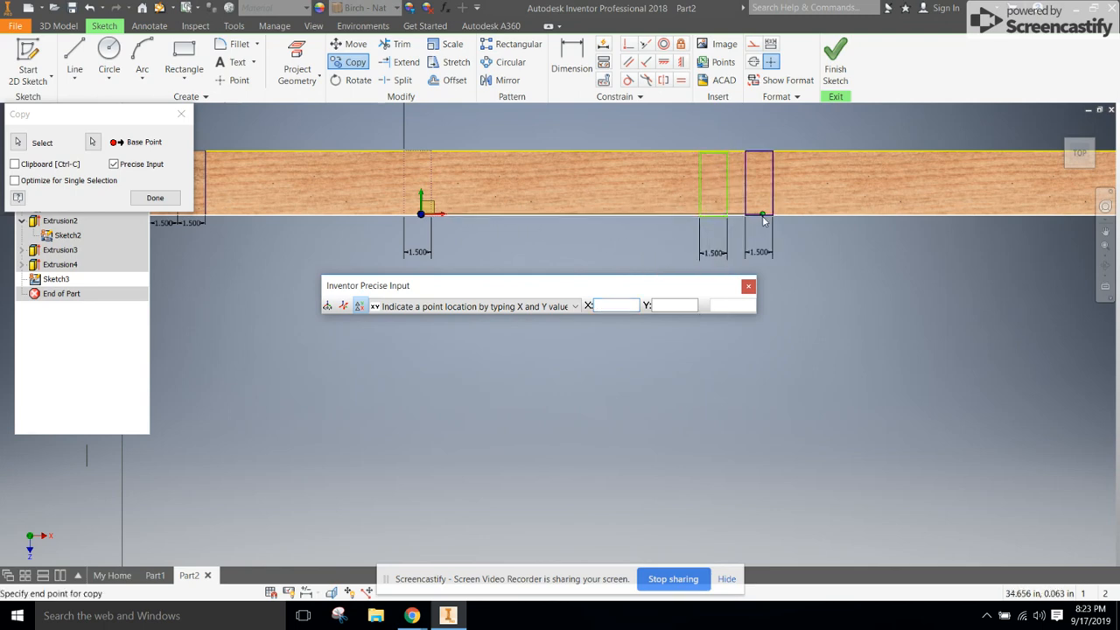
{"action": "left_click", "coordinate": [618, 307]}
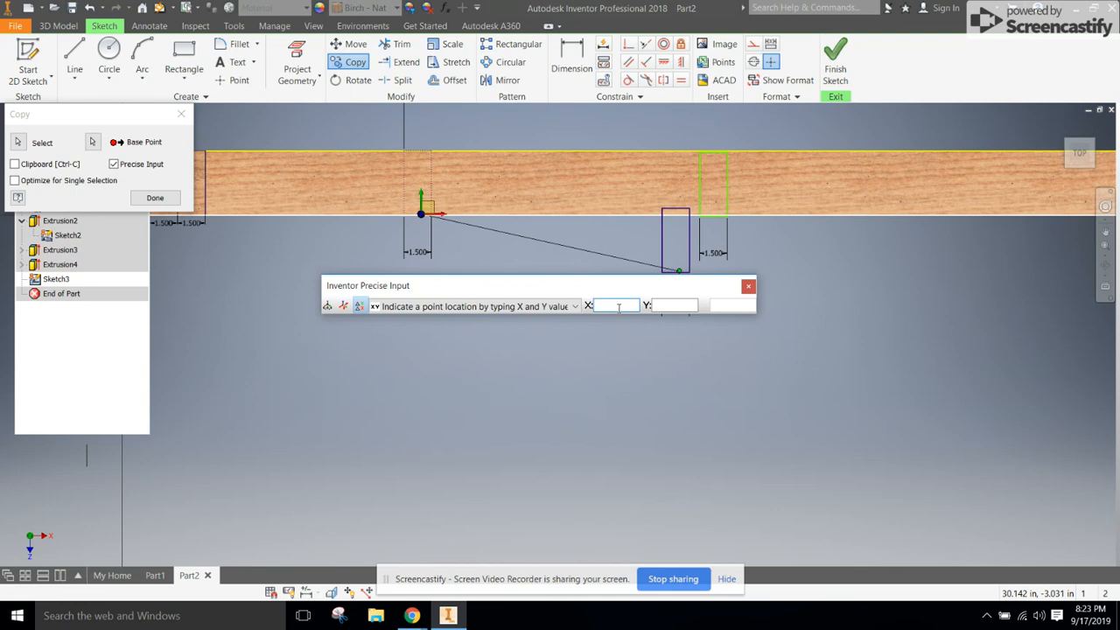
{"action": "type", "text": "32"}
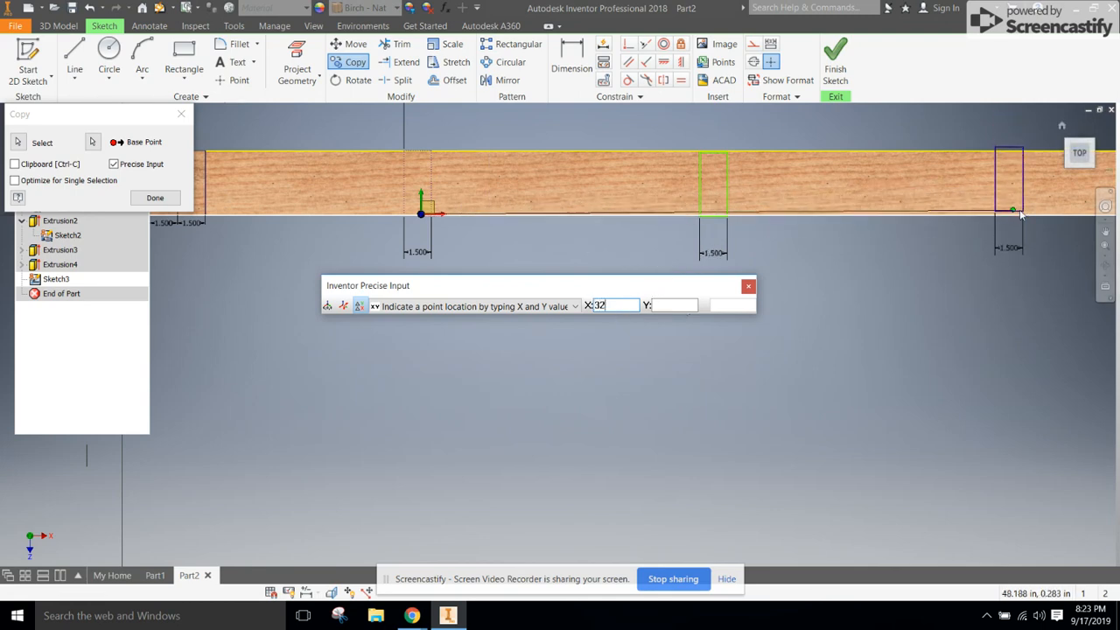
{"action": "key", "text": "Return"}
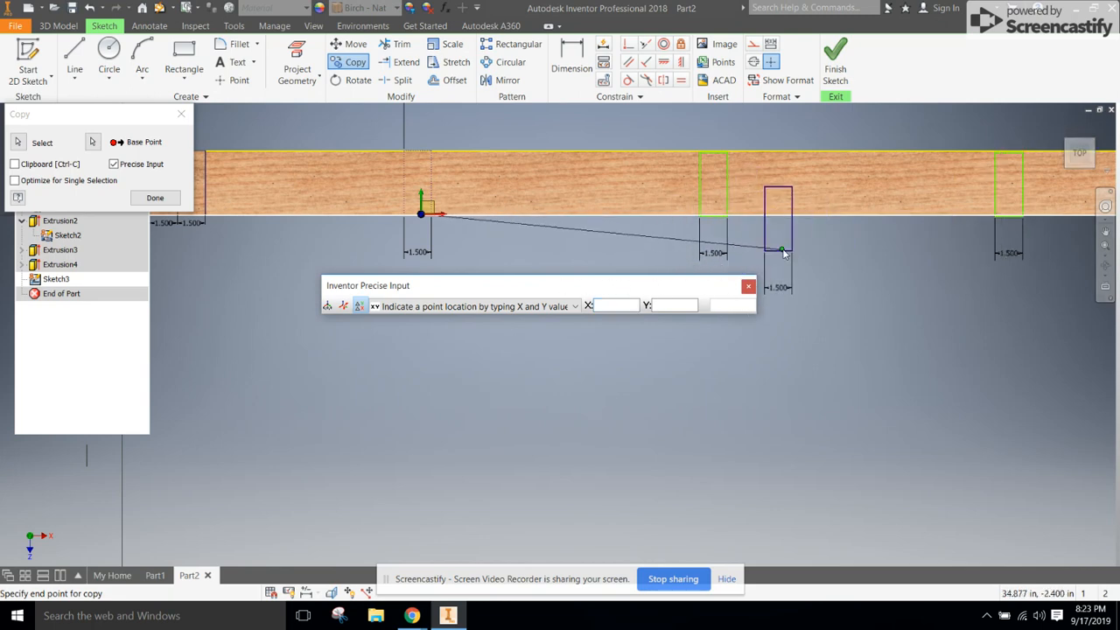
Place a third copy of the stud rectangle on the plate at an X offset of 48 in from the base point.
{"action": "scroll", "coordinate": [881, 253], "scroll_direction": "down", "scroll_amount": 1}
{"action": "scroll", "coordinate": [881, 253], "scroll_direction": "up", "scroll_amount": 5}
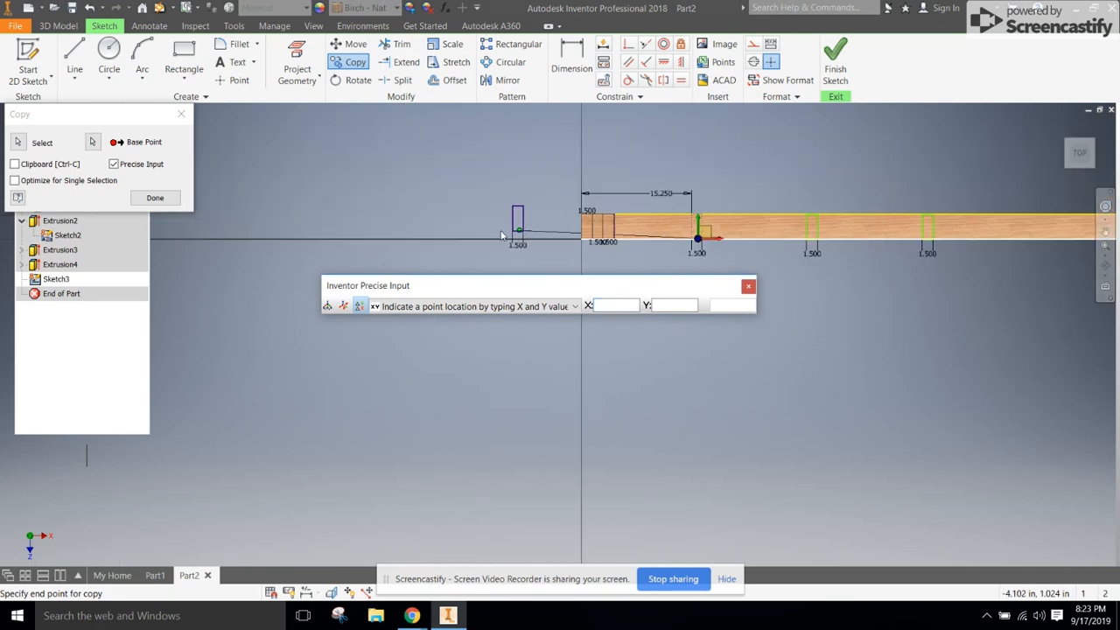
{"action": "scroll", "coordinate": [717, 214], "scroll_direction": "down", "scroll_amount": 3}
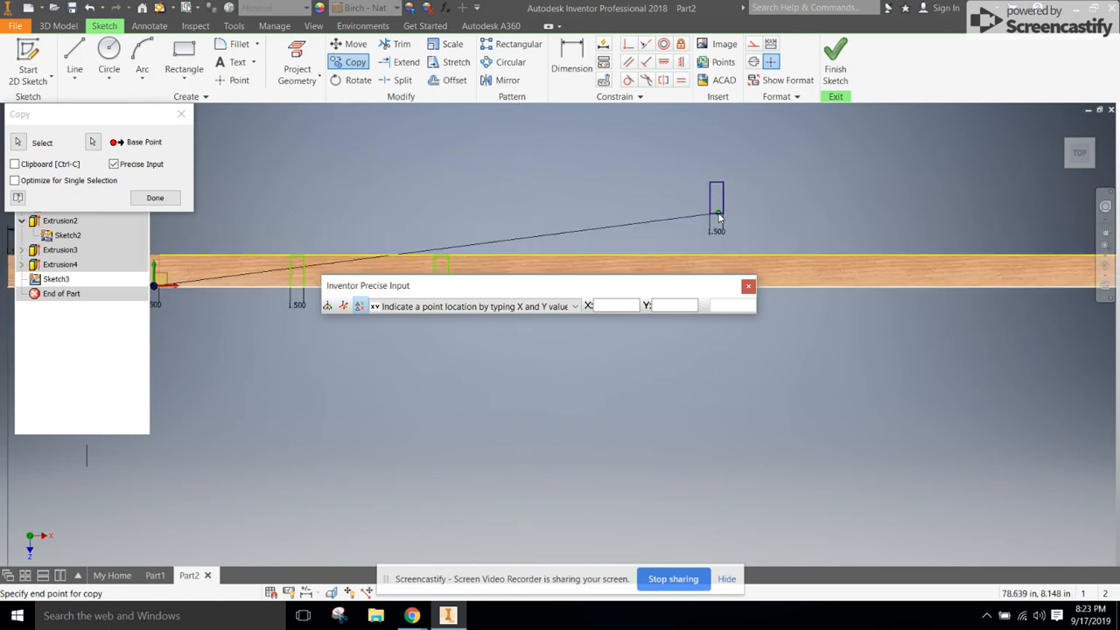
{"action": "scroll", "coordinate": [716, 214], "scroll_direction": "up", "scroll_amount": 2}
{"action": "left_click", "coordinate": [615, 306]}
{"action": "type", "text": "4"}
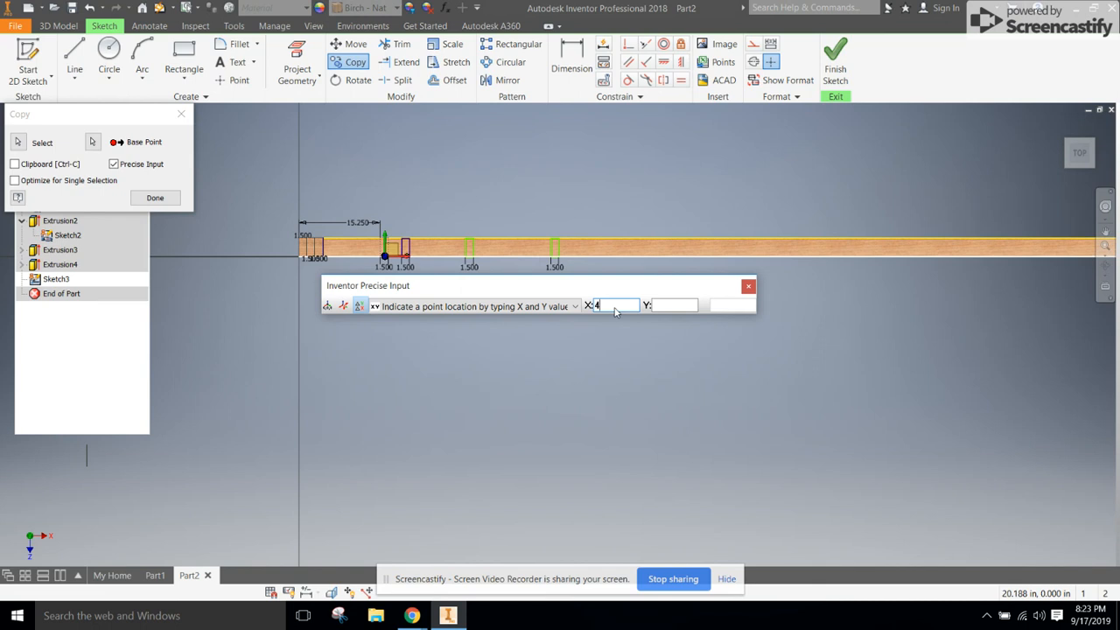
{"action": "type", "text": "0"}
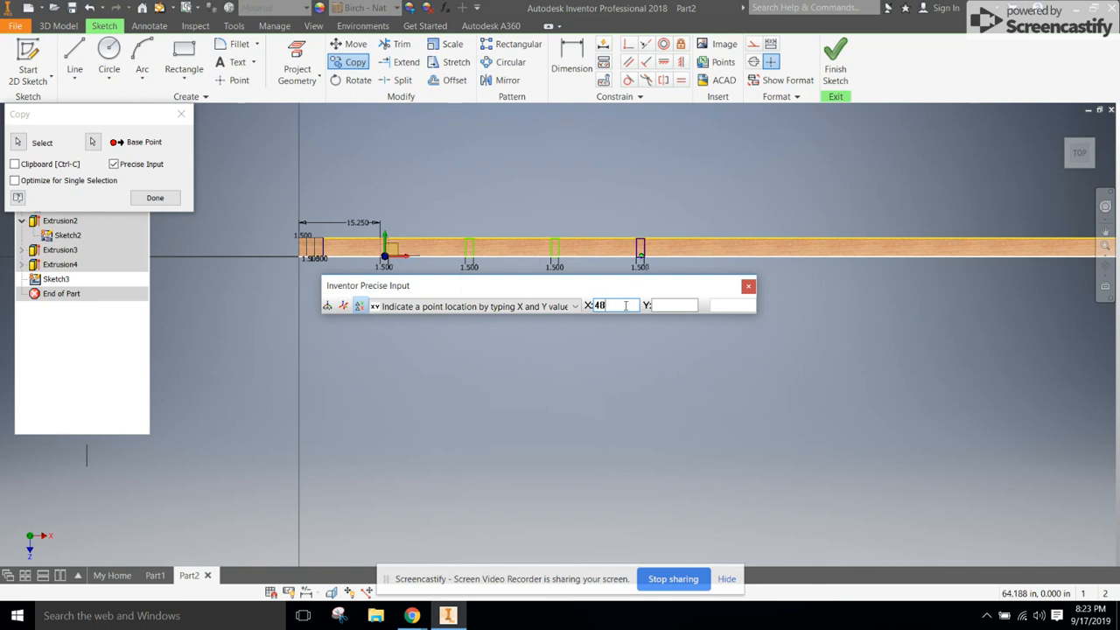
{"action": "left_click", "coordinate": [640, 254]}
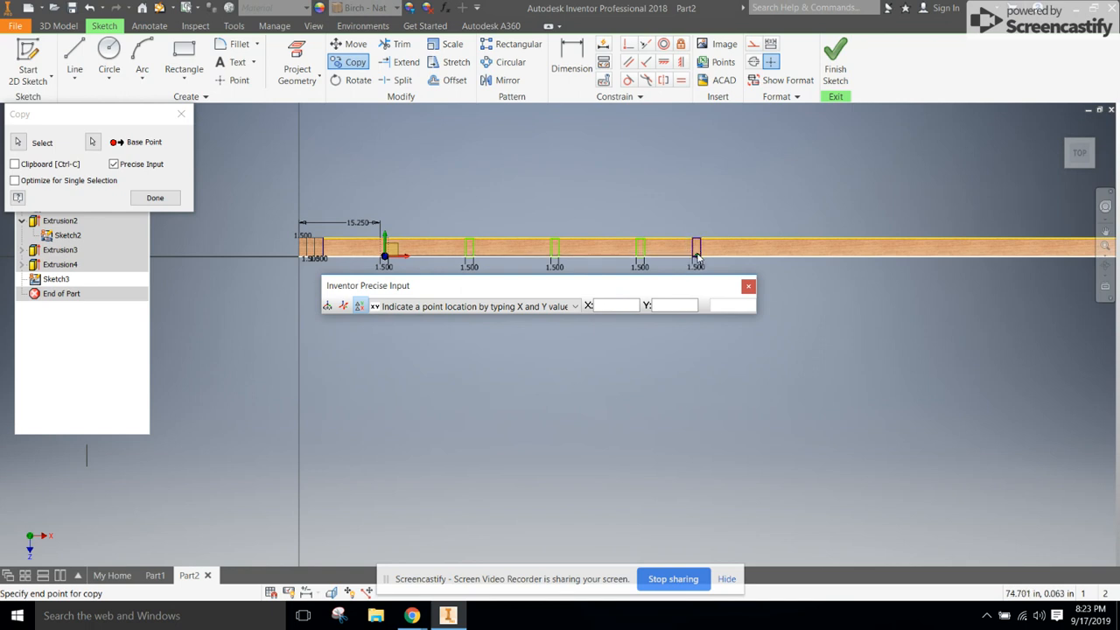
Place three more stud rectangle copies along the plate at X offsets of 64, 80 and 96 in.
{"action": "left_click", "coordinate": [613, 304]}
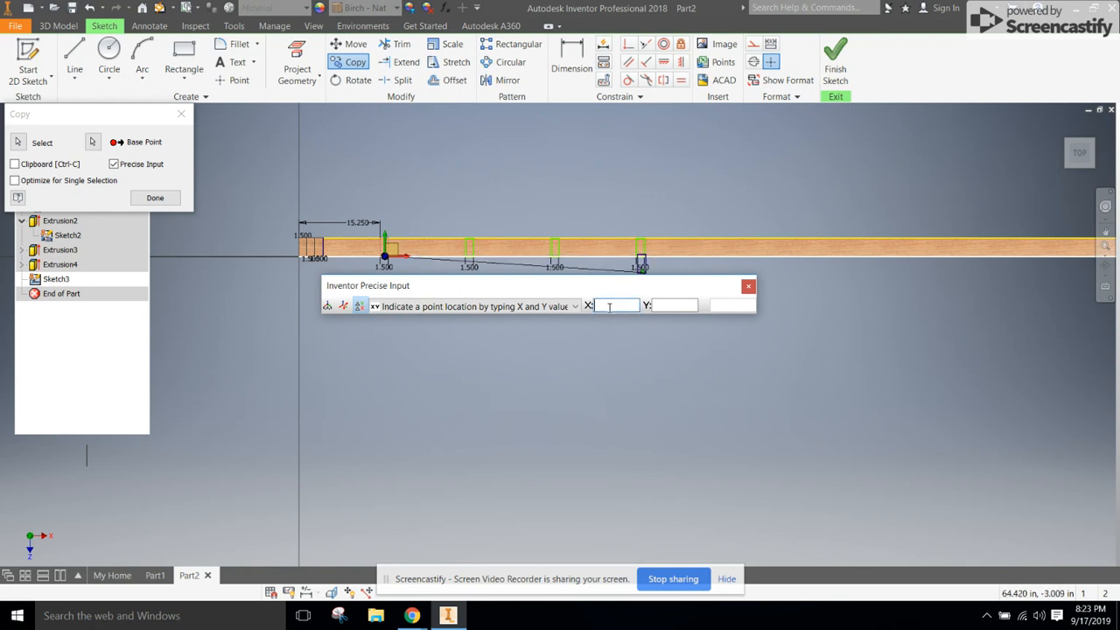
{"action": "type", "text": "64"}
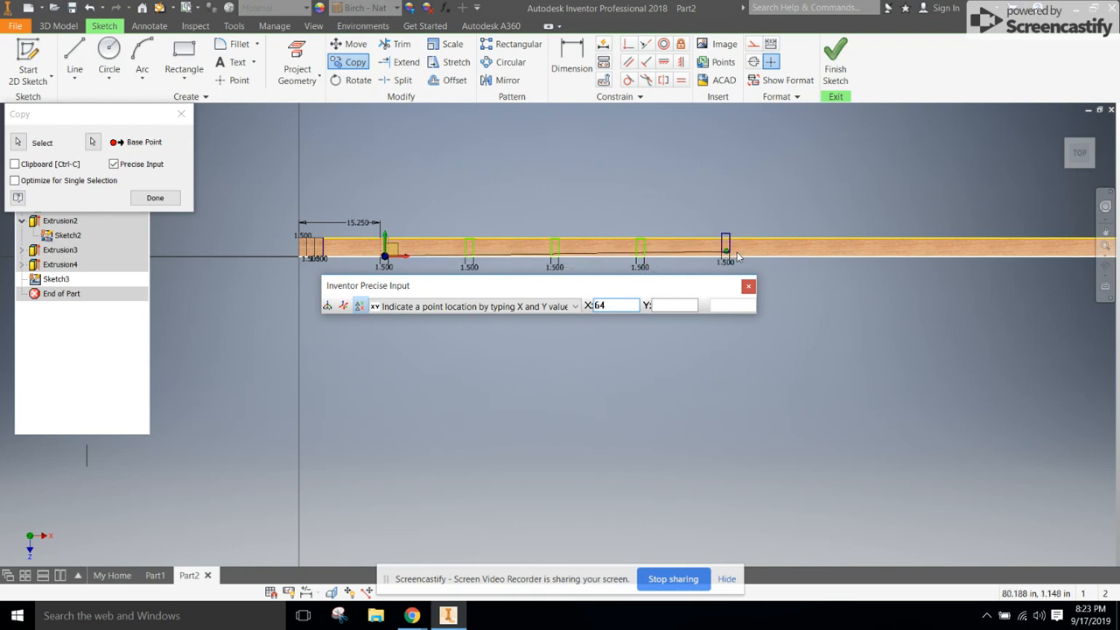
{"action": "key", "text": "BackSpace"}
{"action": "key", "text": "BackSpace"}
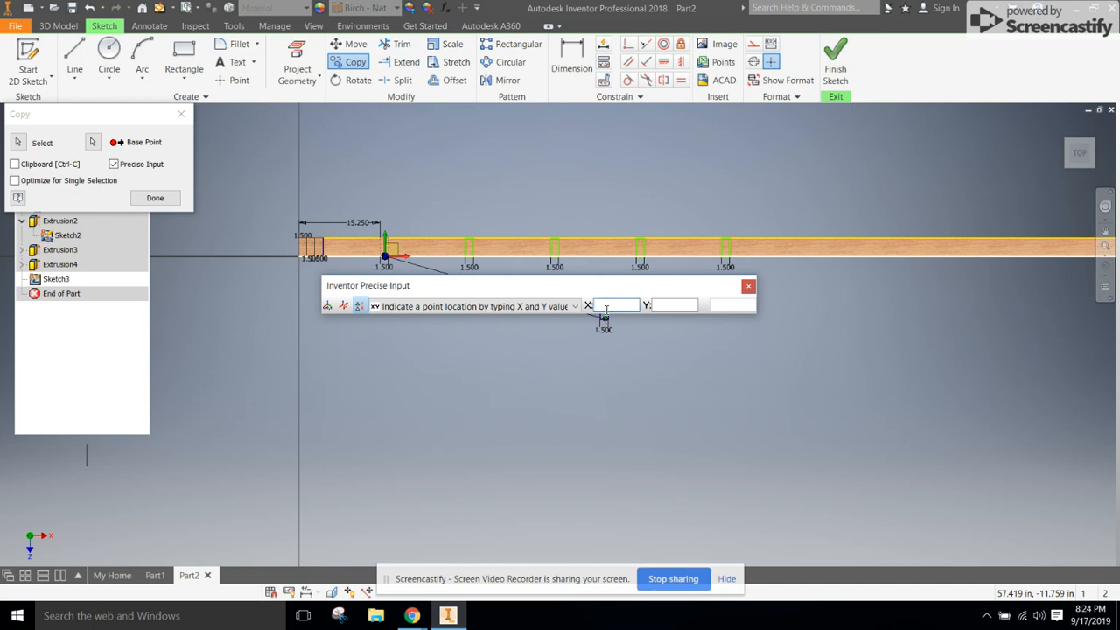
{"action": "type", "text": "80"}
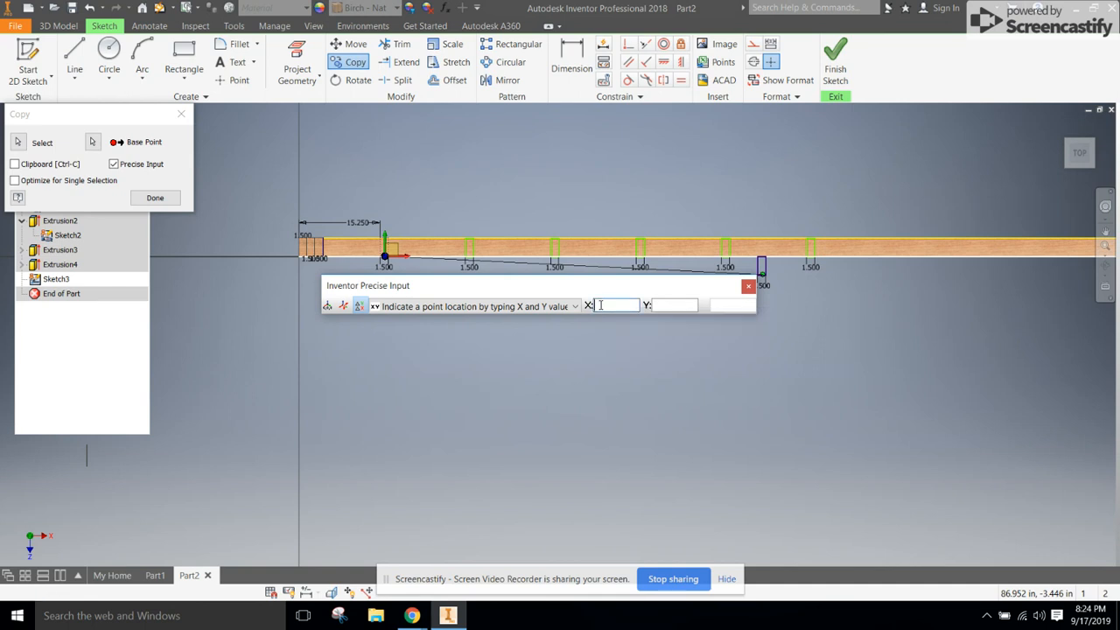
{"action": "type", "text": "96"}
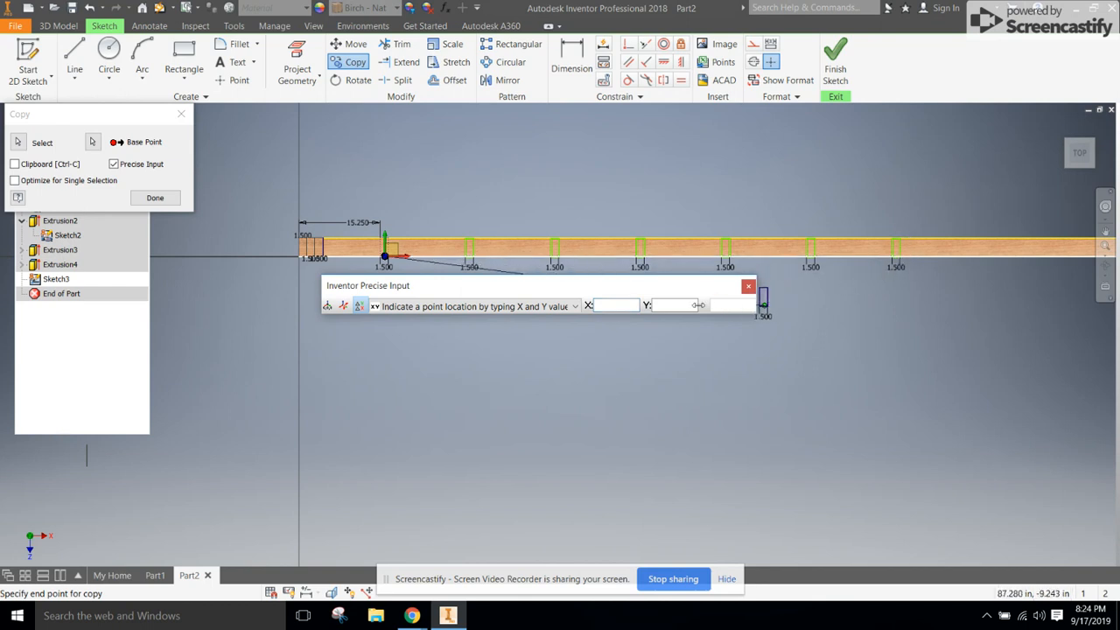
Place two more stud rectangle copies along the plate at X offsets of 112 and 128 in from the base point.
{"action": "left_click", "coordinate": [625, 305]}
{"action": "type", "text": "112"}
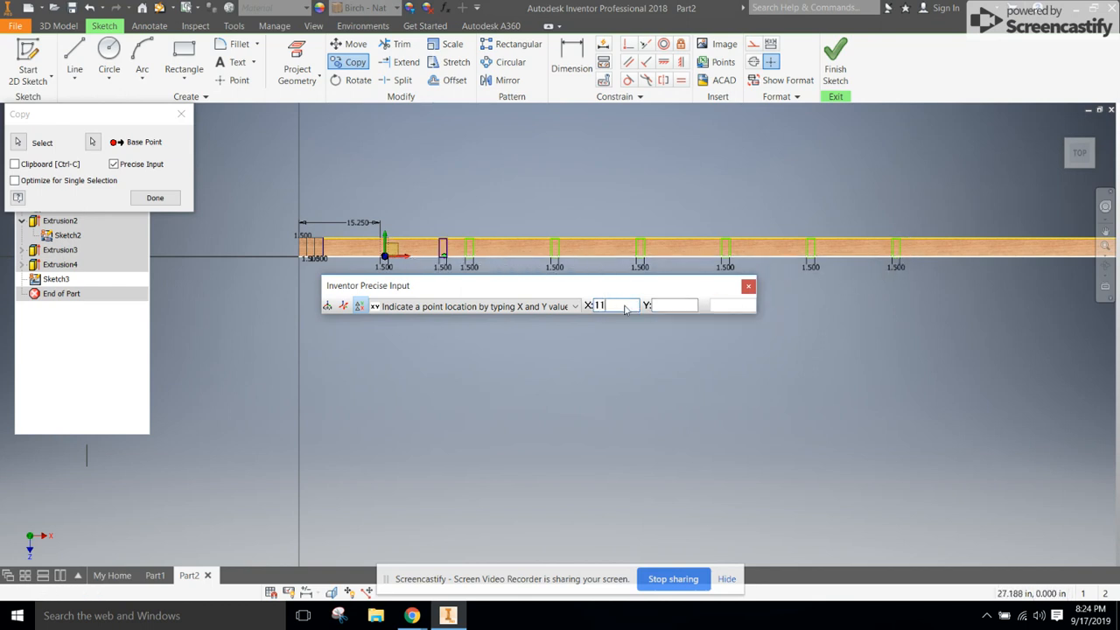
{"action": "left_click", "coordinate": [978, 259]}
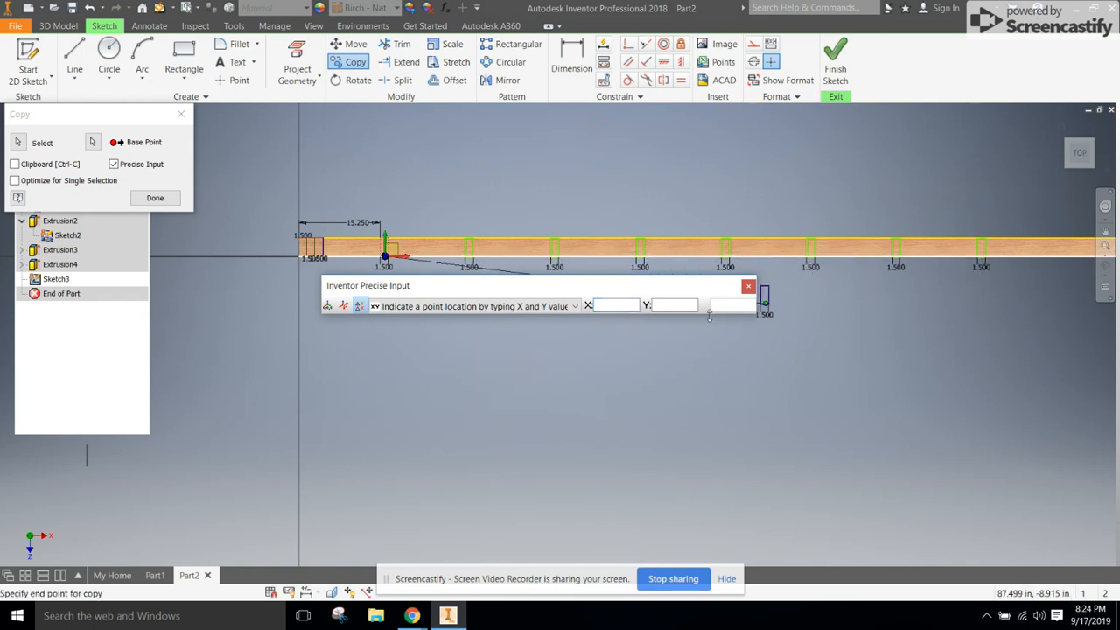
{"action": "left_click", "coordinate": [612, 306]}
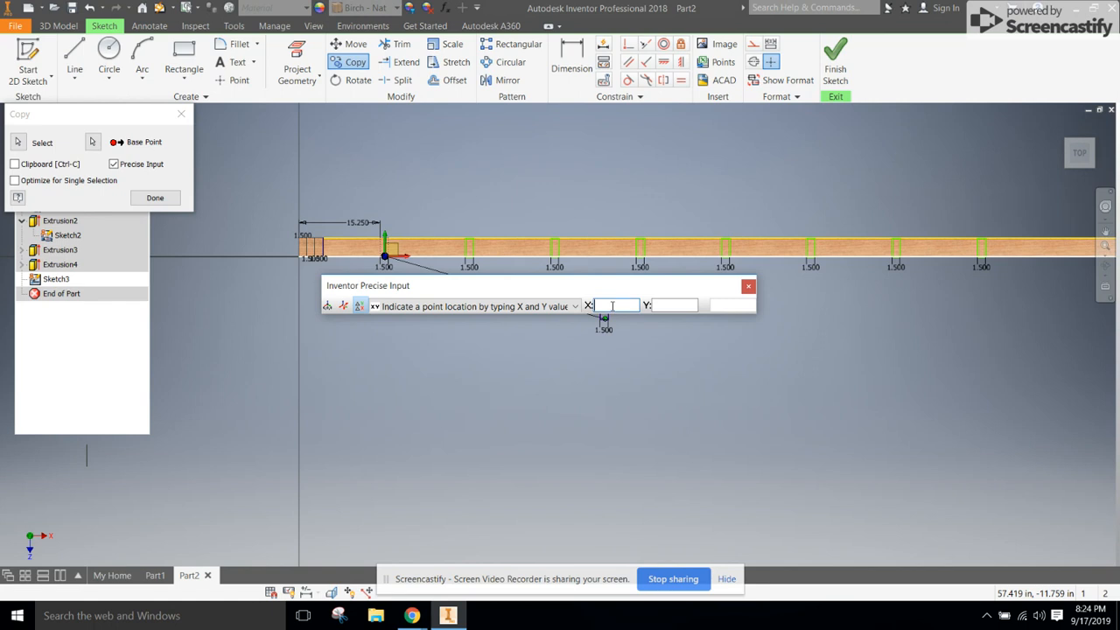
{"action": "type", "text": "12"}
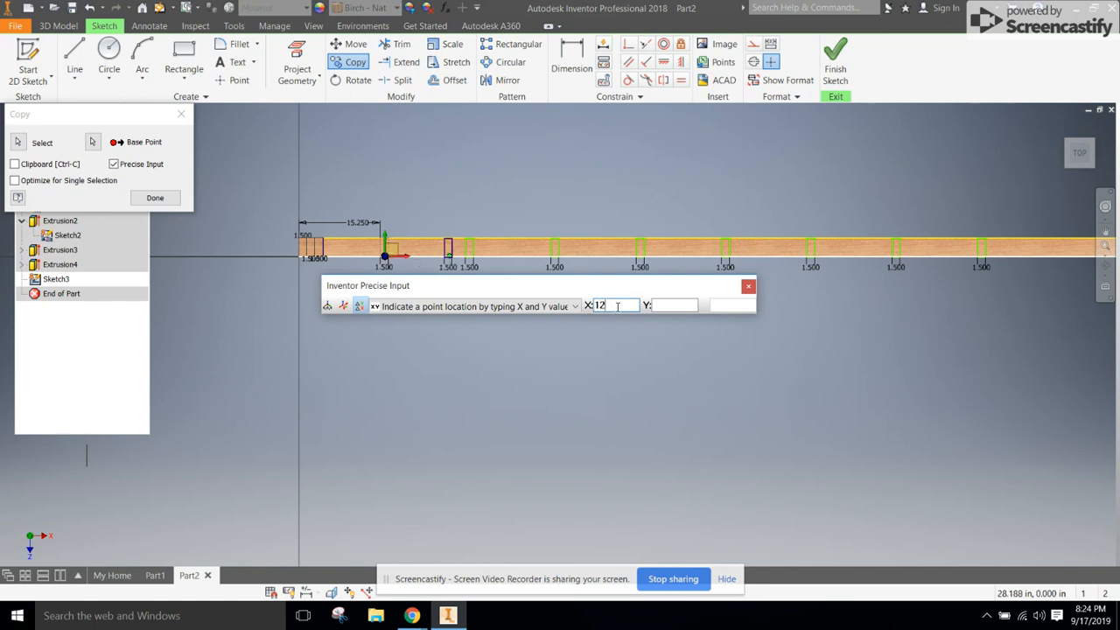
{"action": "type", "text": "8"}
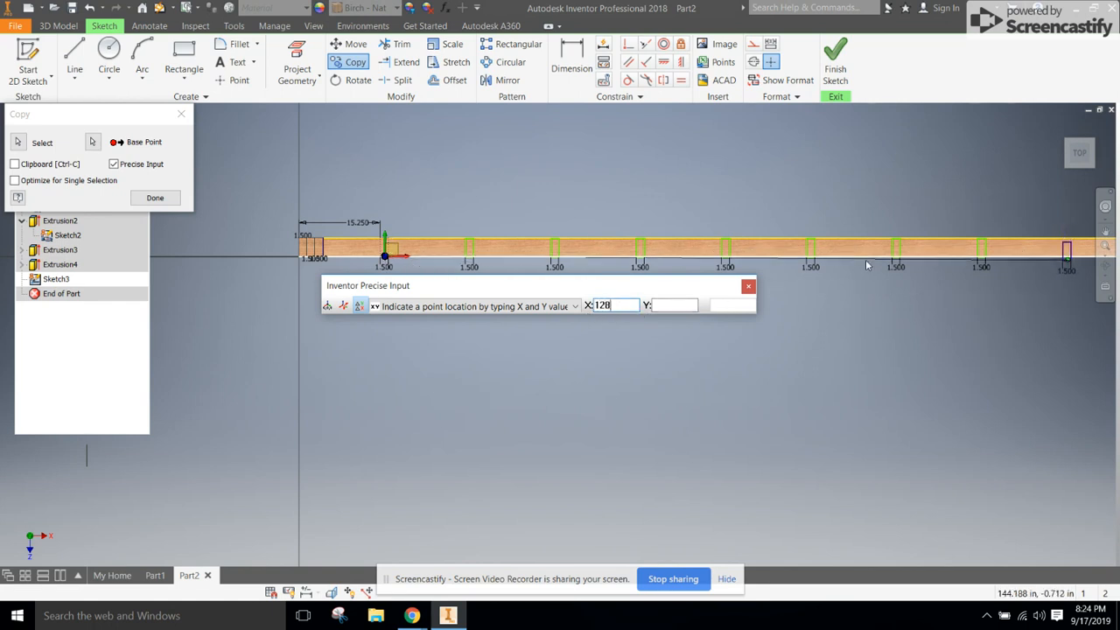
{"action": "key", "text": "BackSpace"}
{"action": "key", "text": "BackSpace"}
{"action": "key", "text": "BackSpace"}
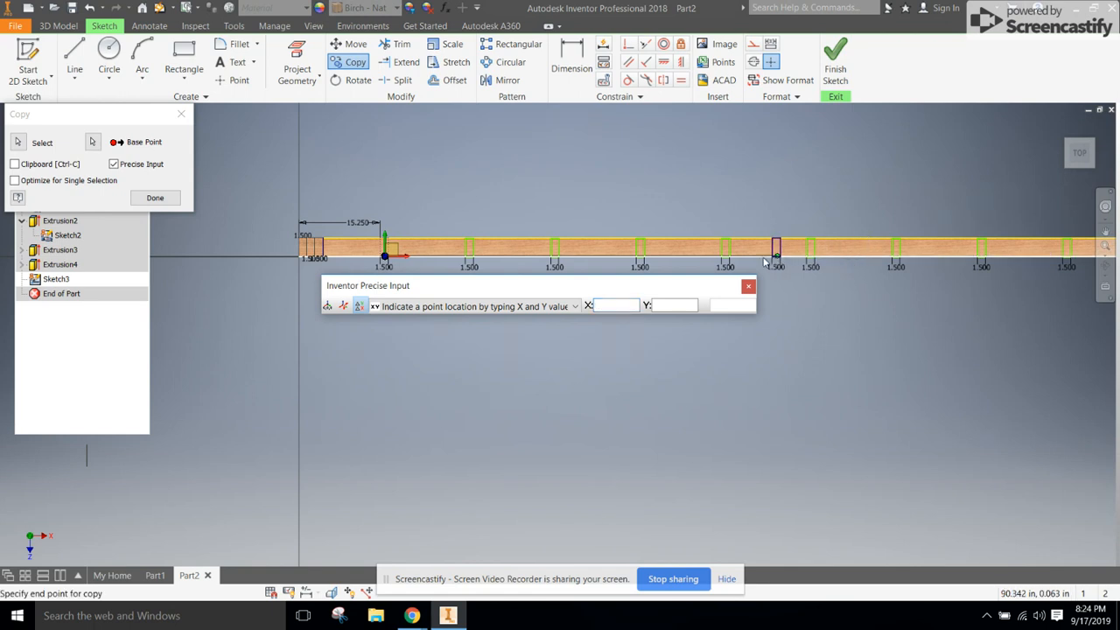
Place stud rectangle copies near the plate's far end at X offsets of 144 and 160 in from the base point.
{"action": "scroll", "coordinate": [562, 246], "scroll_direction": "up", "scroll_amount": 5}
{"action": "scroll", "coordinate": [835, 254], "scroll_direction": "down", "scroll_amount": 6}
{"action": "scroll", "coordinate": [672, 242], "scroll_direction": "down", "scroll_amount": 3}
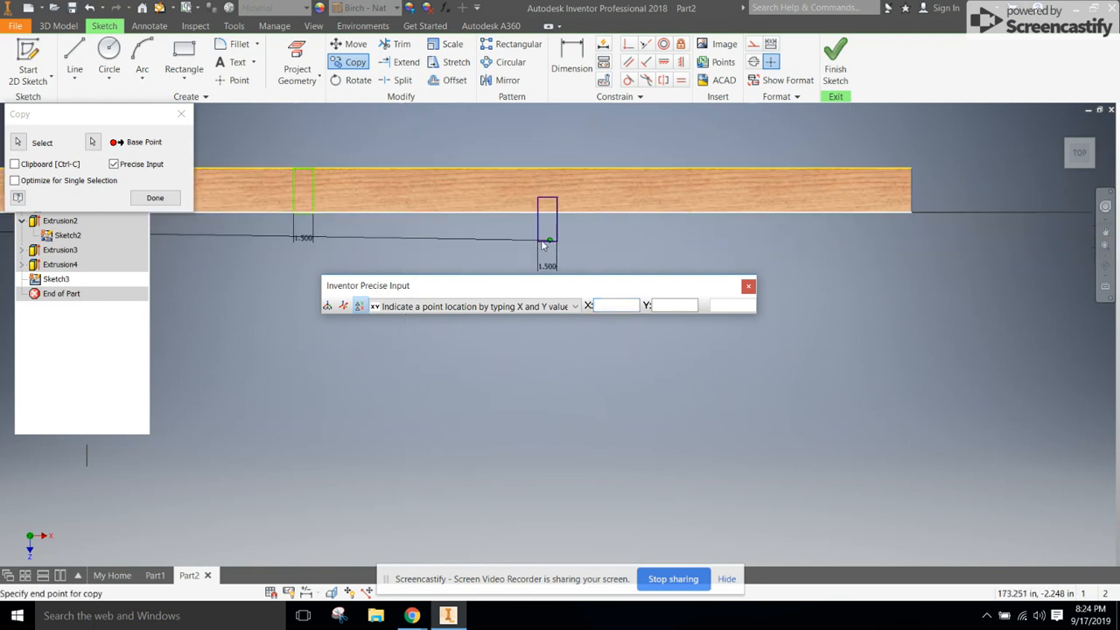
{"action": "left_click", "coordinate": [613, 304]}
{"action": "type", "text": "144"}
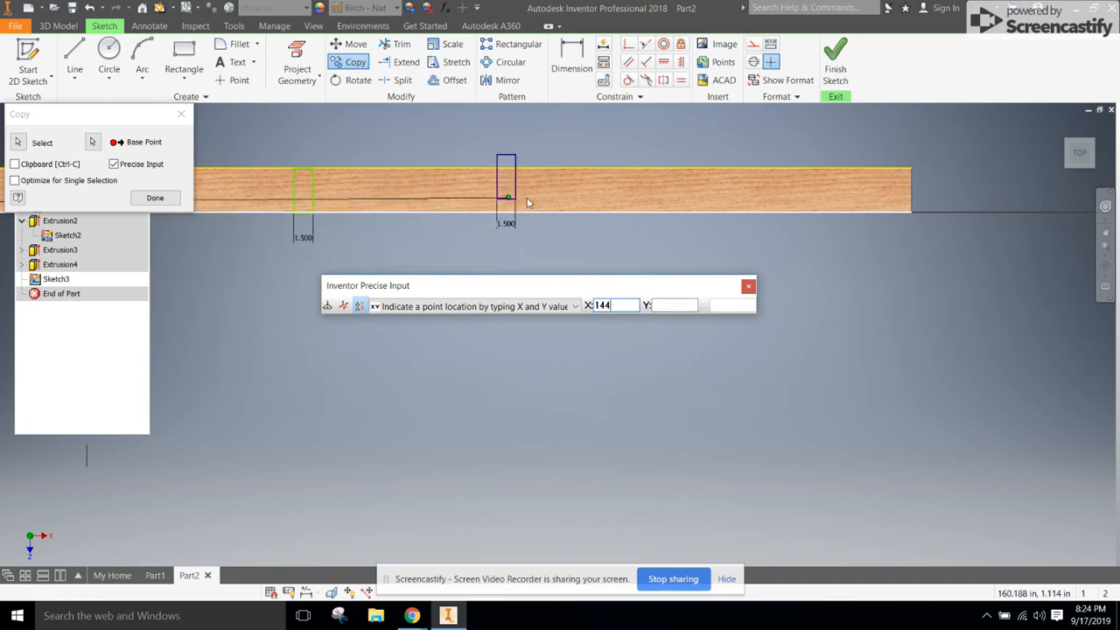
{"action": "key", "text": "Return"}
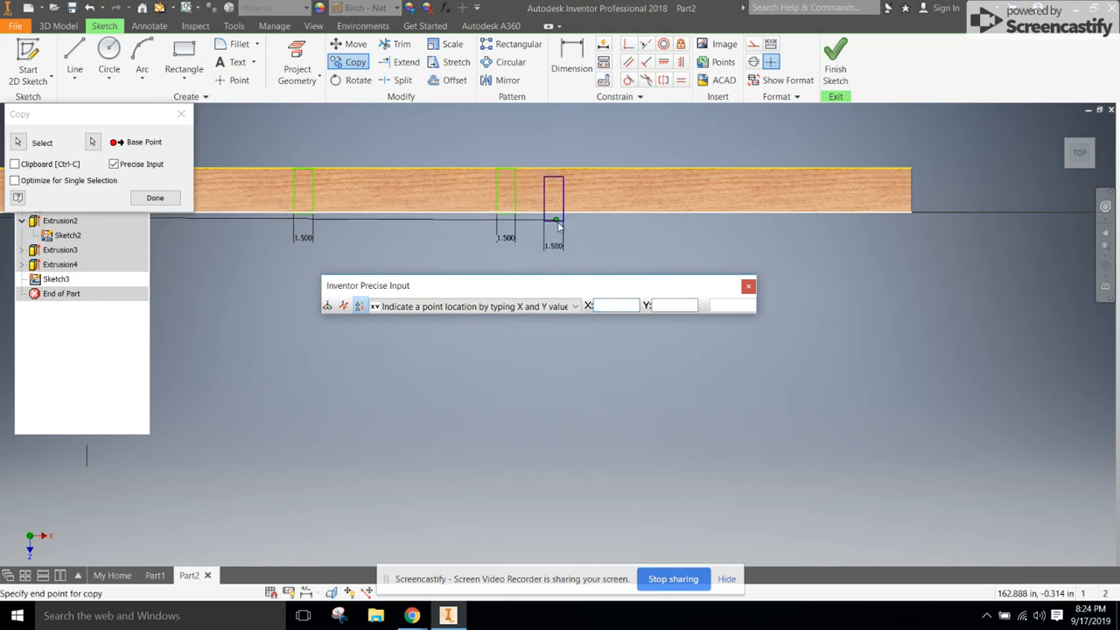
{"action": "left_click", "coordinate": [623, 304]}
{"action": "type", "text": "160"}
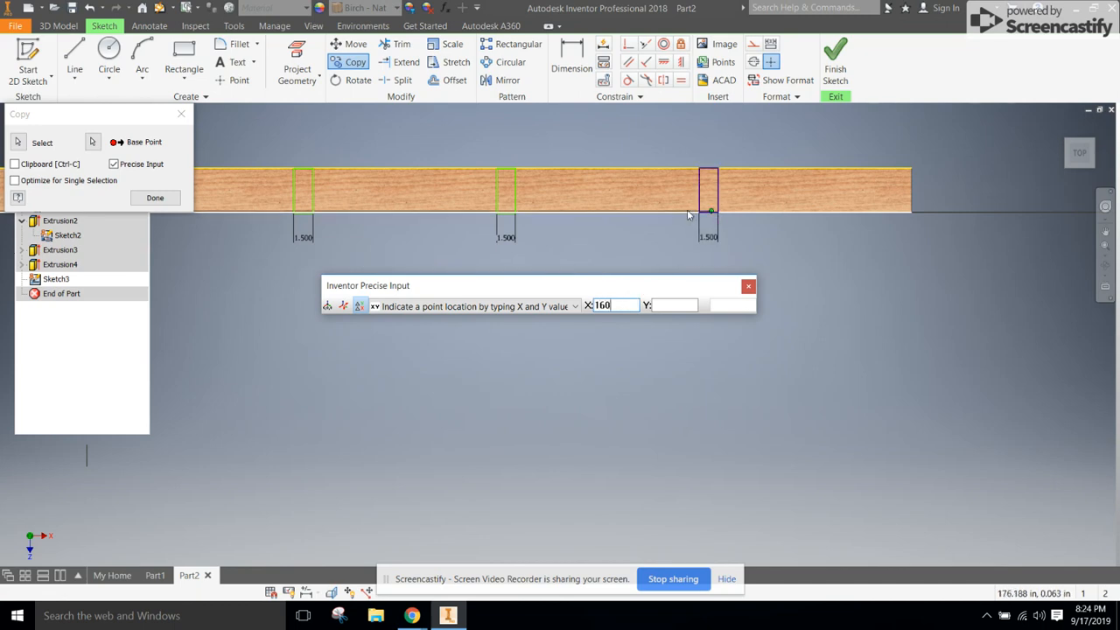
{"action": "key", "text": "Return"}
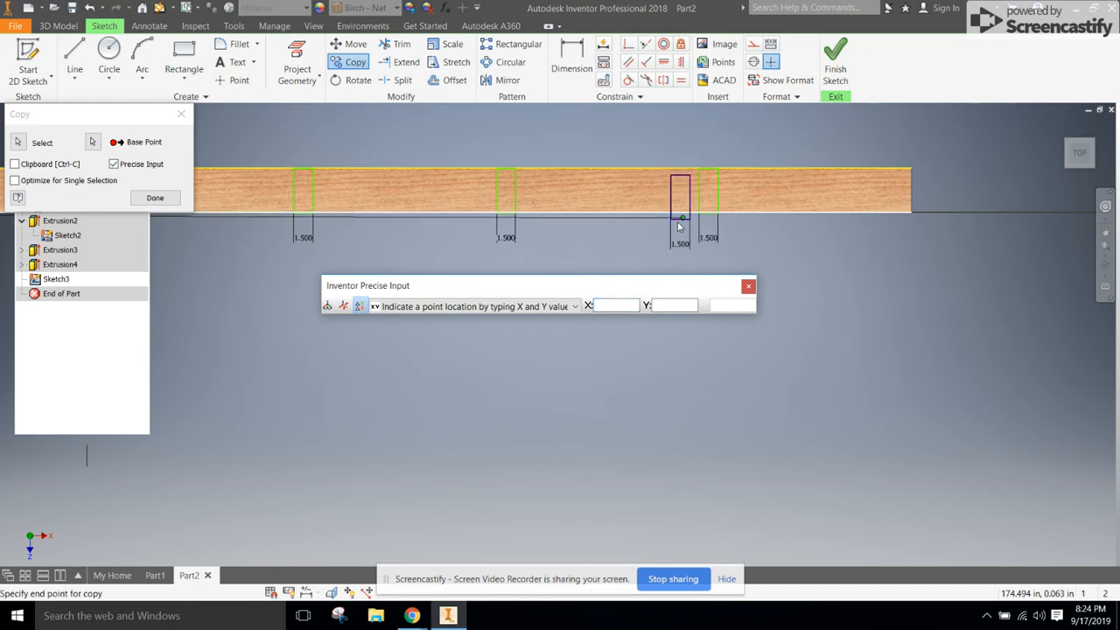
{"action": "left_click", "coordinate": [627, 308]}
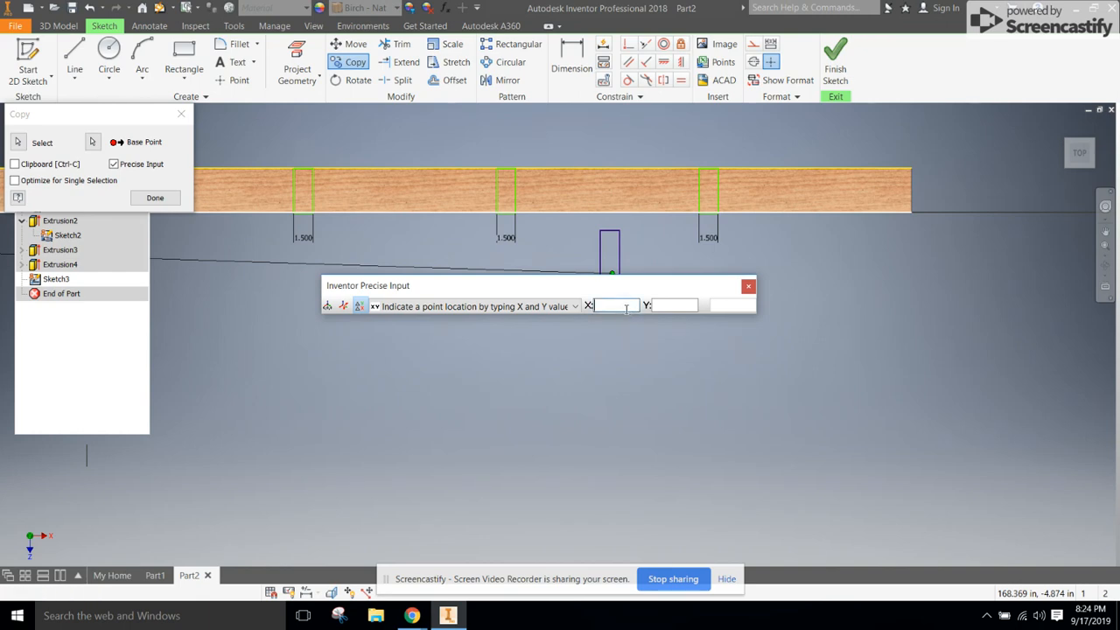
{"action": "type", "text": "176"}
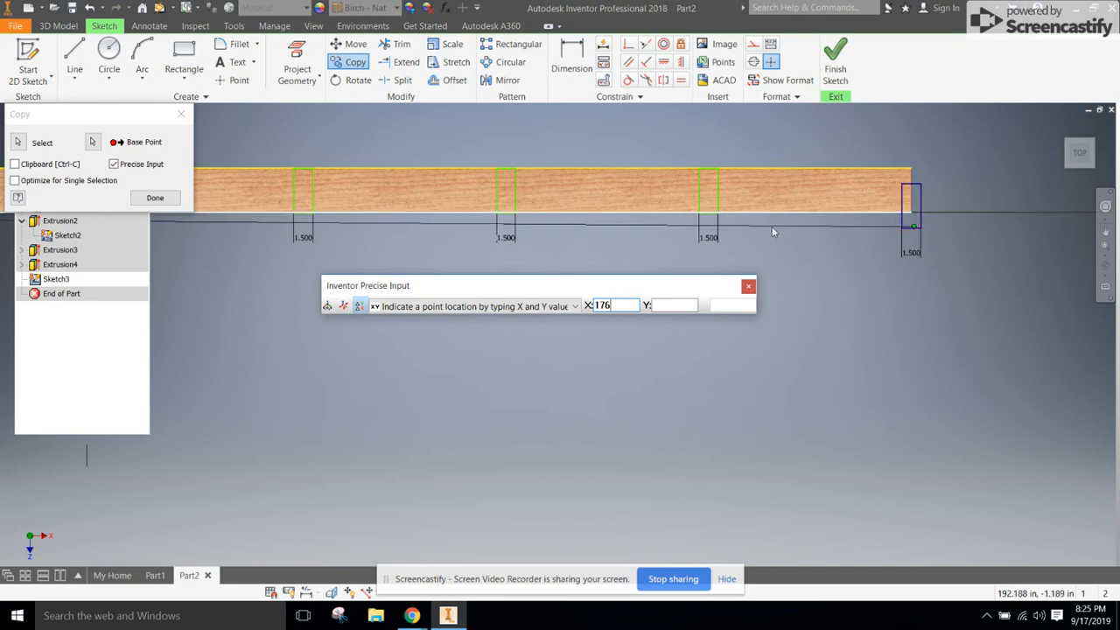
{"action": "left_click", "coordinate": [749, 288]}
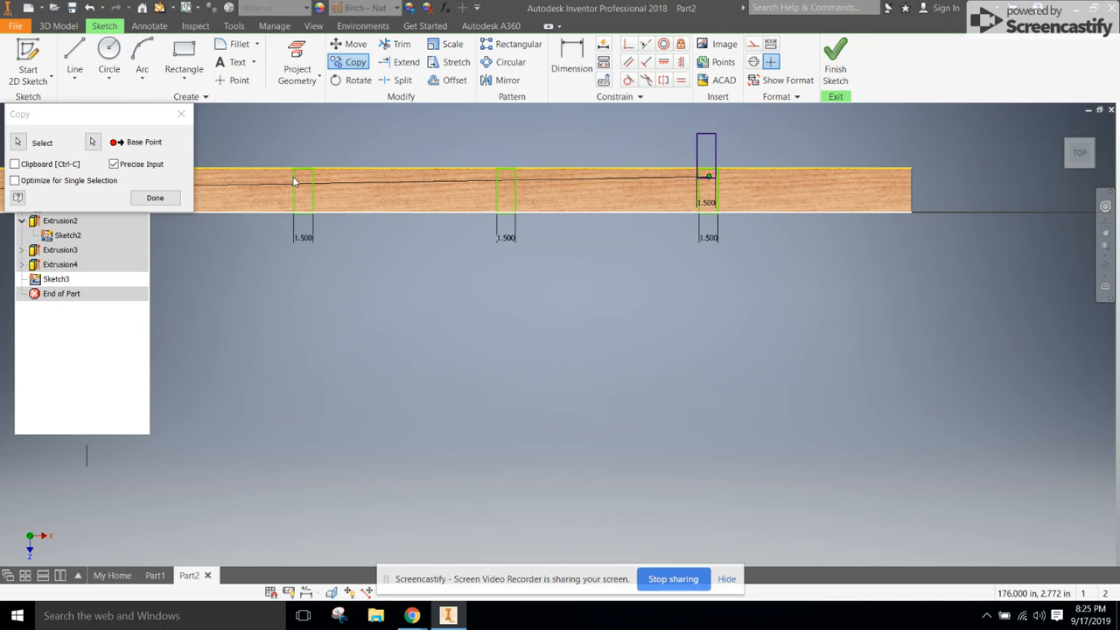
{"action": "left_click", "coordinate": [155, 198]}
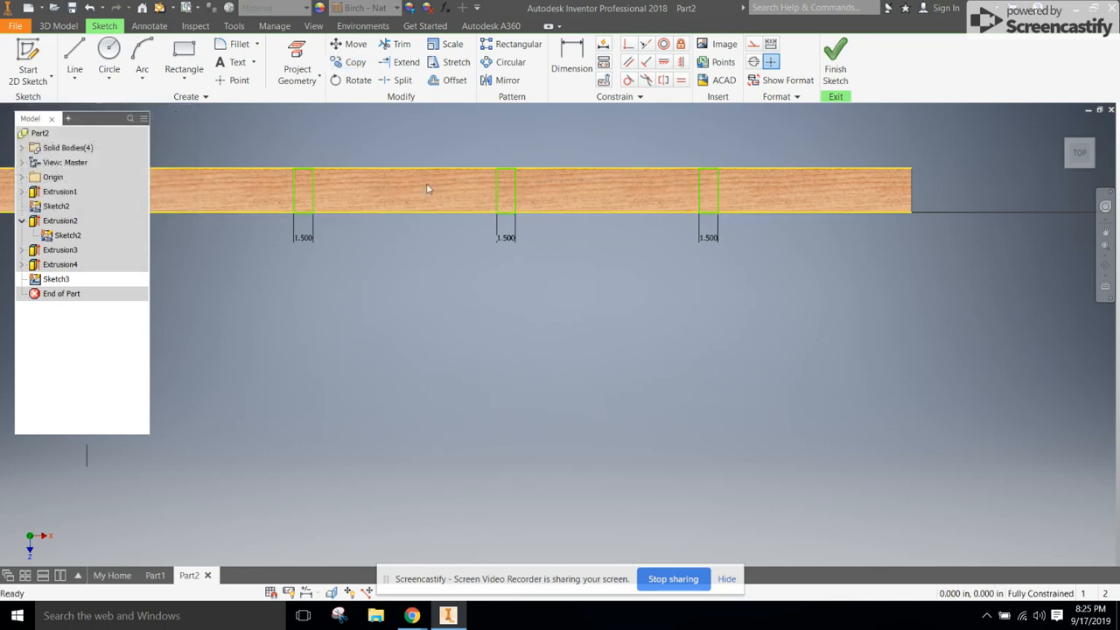
Sketch three adjacent rectangles, each 1.5 in wide and spanning the plate's 3.5 in depth, inward from its far end, and finish the sketch.
{"action": "left_click", "coordinate": [183, 63]}
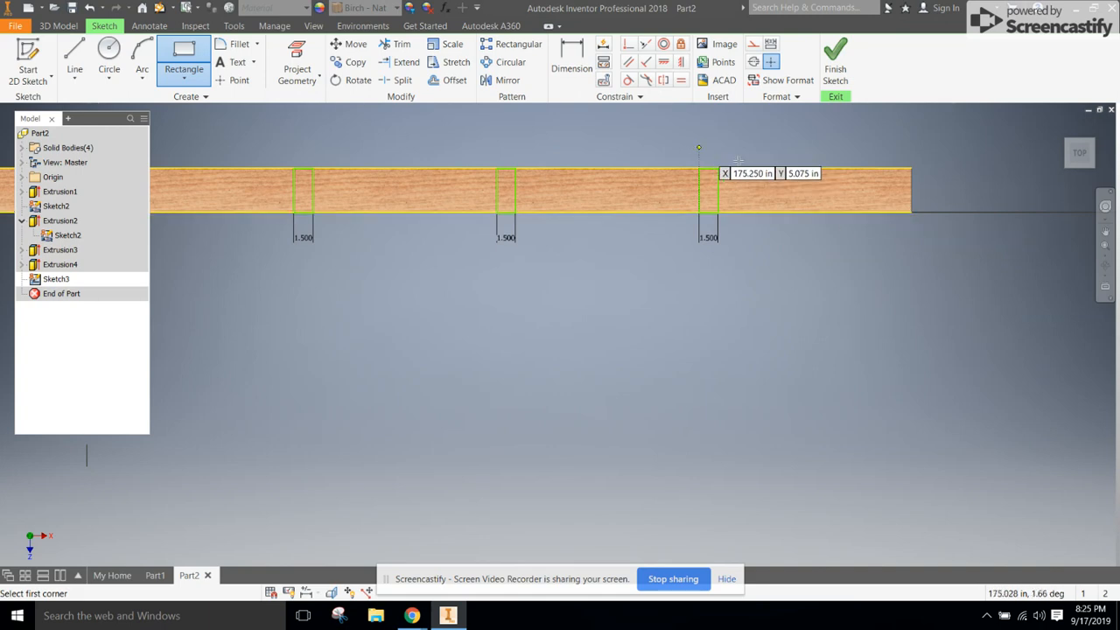
{"action": "left_click", "coordinate": [911, 168]}
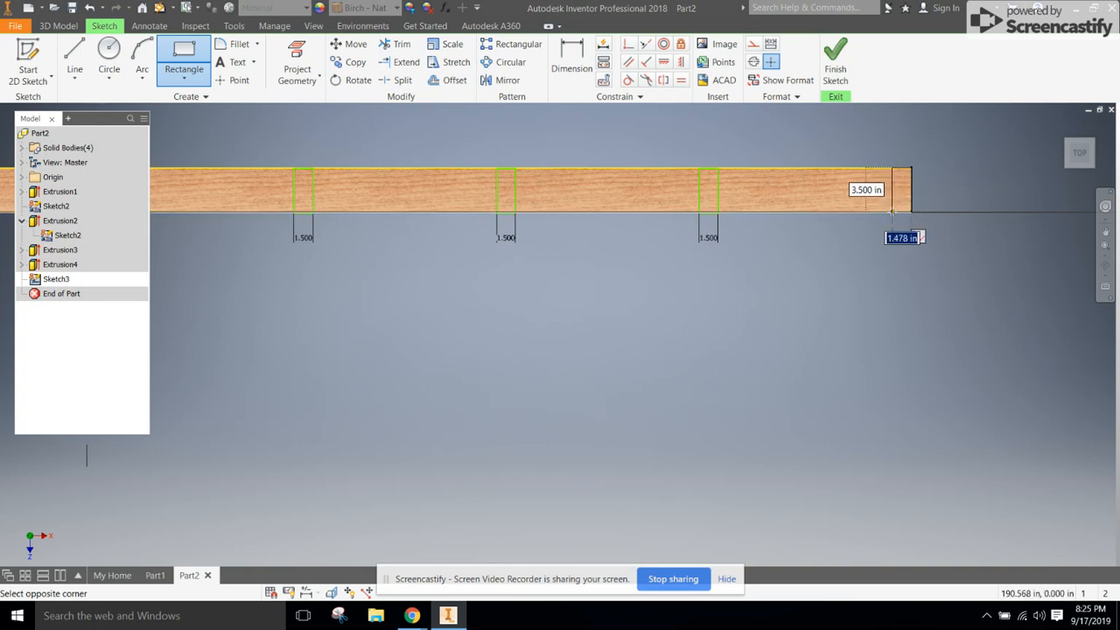
{"action": "type", "text": "1.5"}
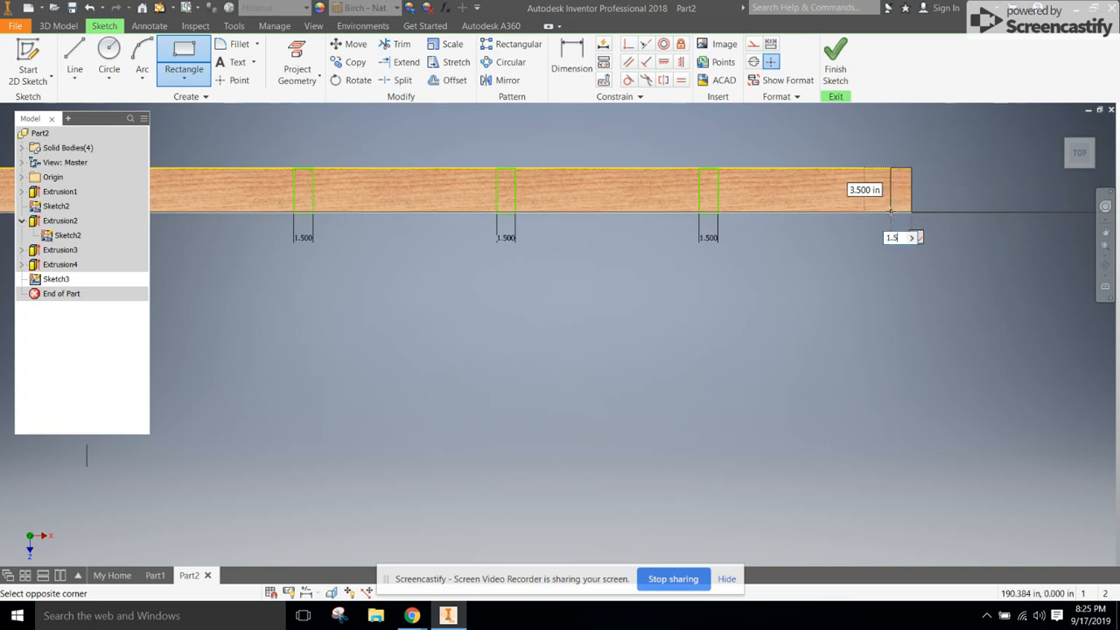
{"action": "key", "text": "Return"}
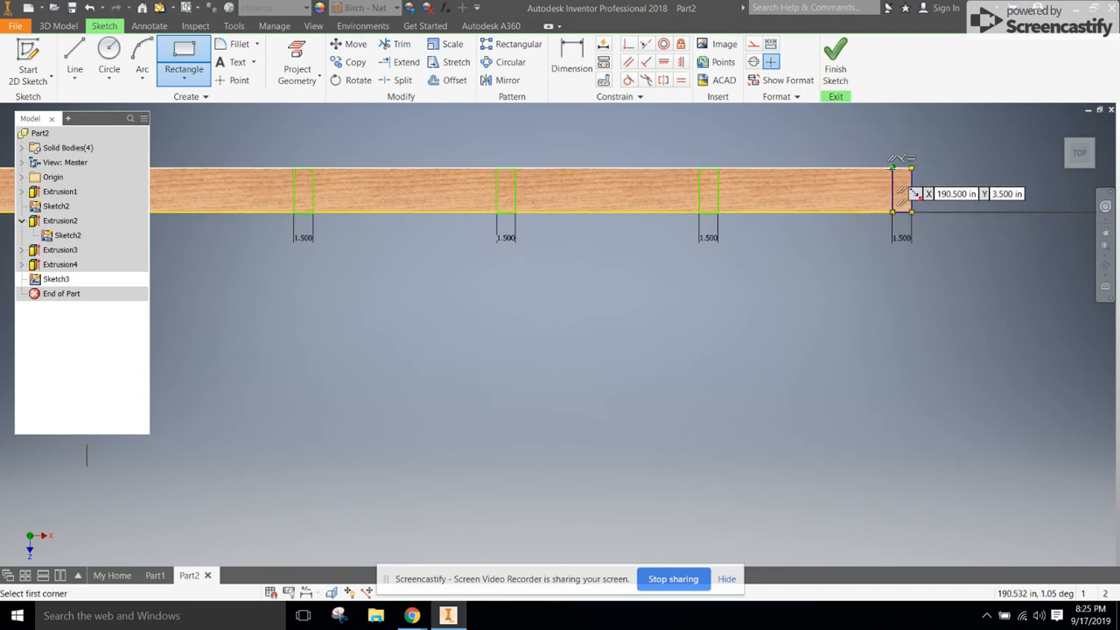
{"action": "left_click", "coordinate": [892, 167]}
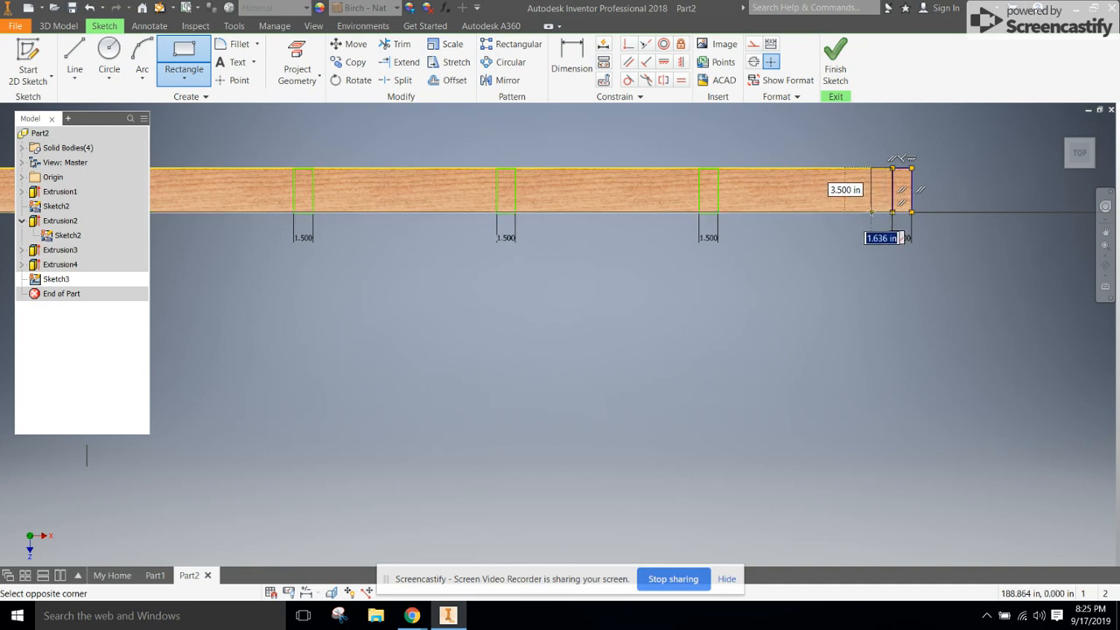
{"action": "type", "text": "1.5"}
{"action": "key", "text": "Return"}
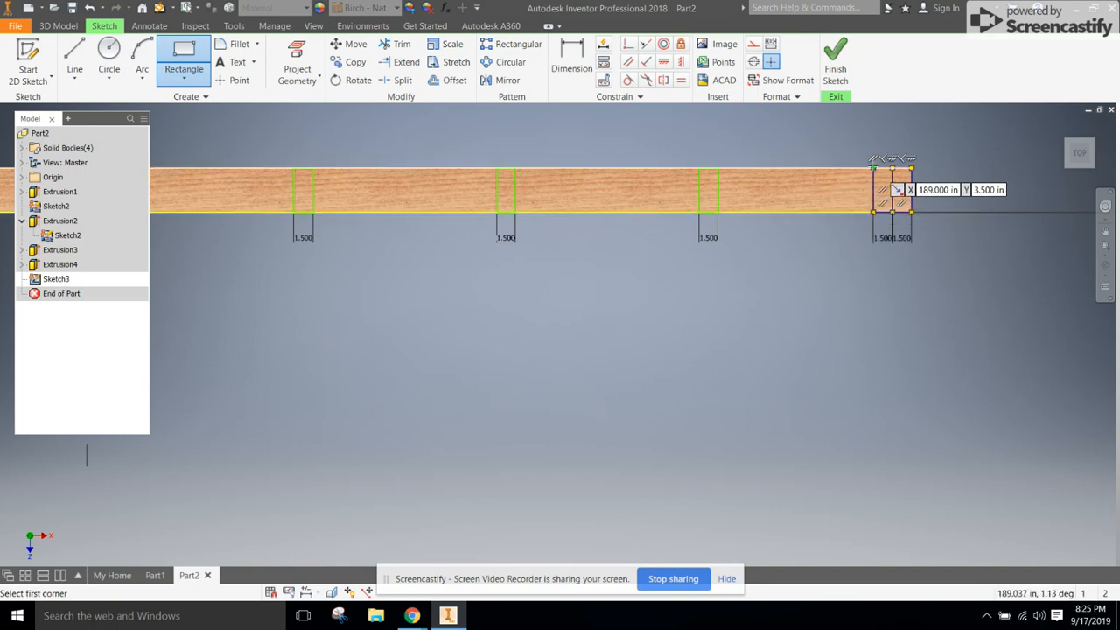
{"action": "left_click", "coordinate": [873, 167]}
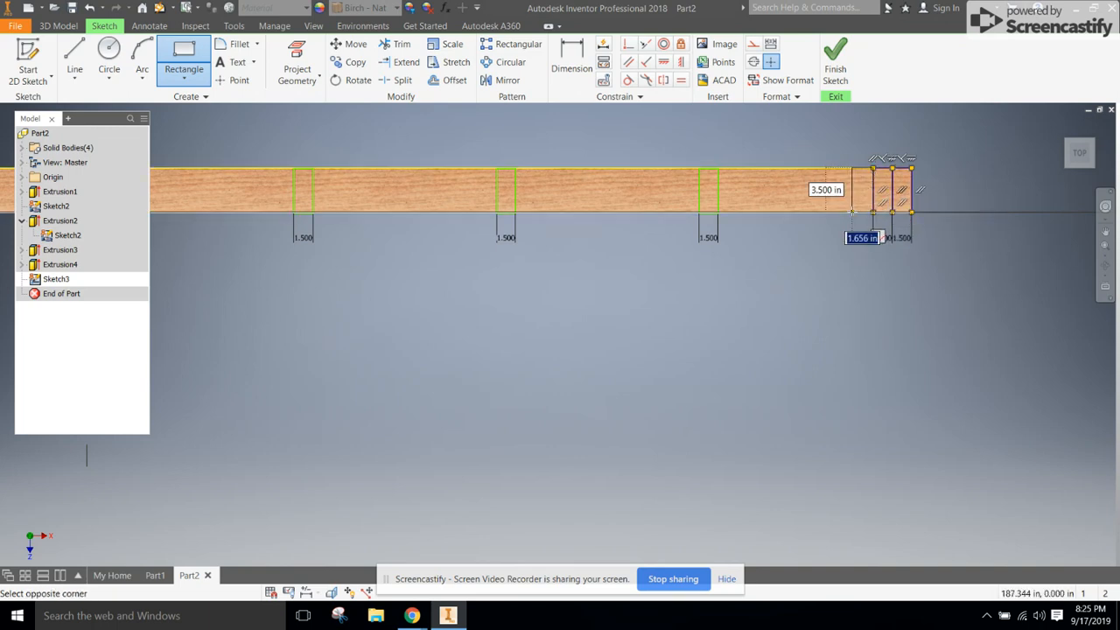
{"action": "type", "text": "1"}
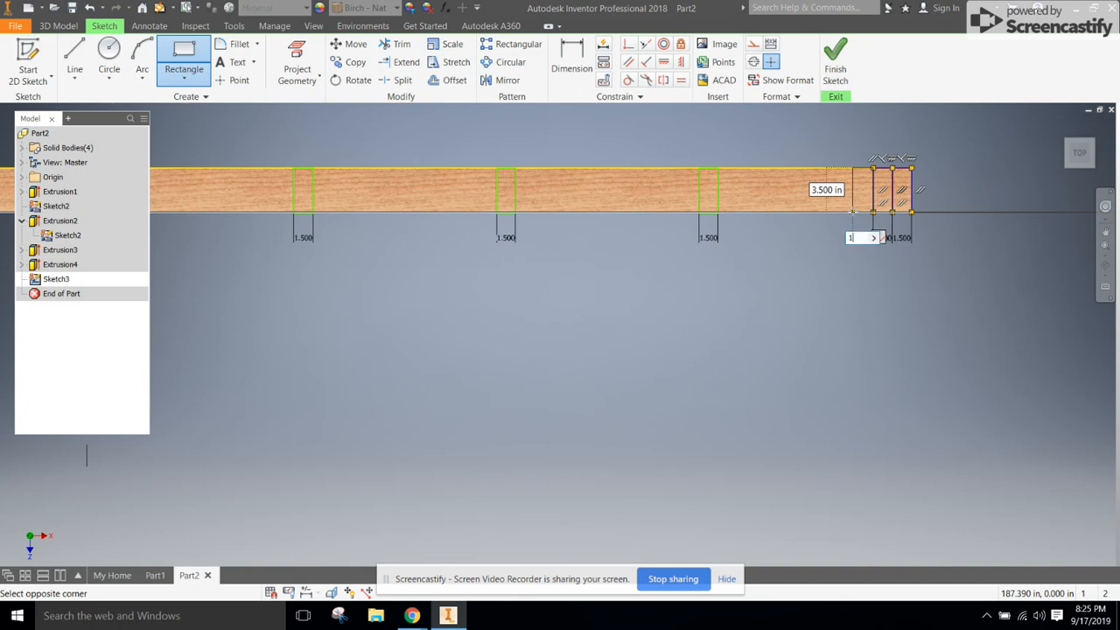
{"action": "type", "text": ".5"}
{"action": "key", "text": "Return"}
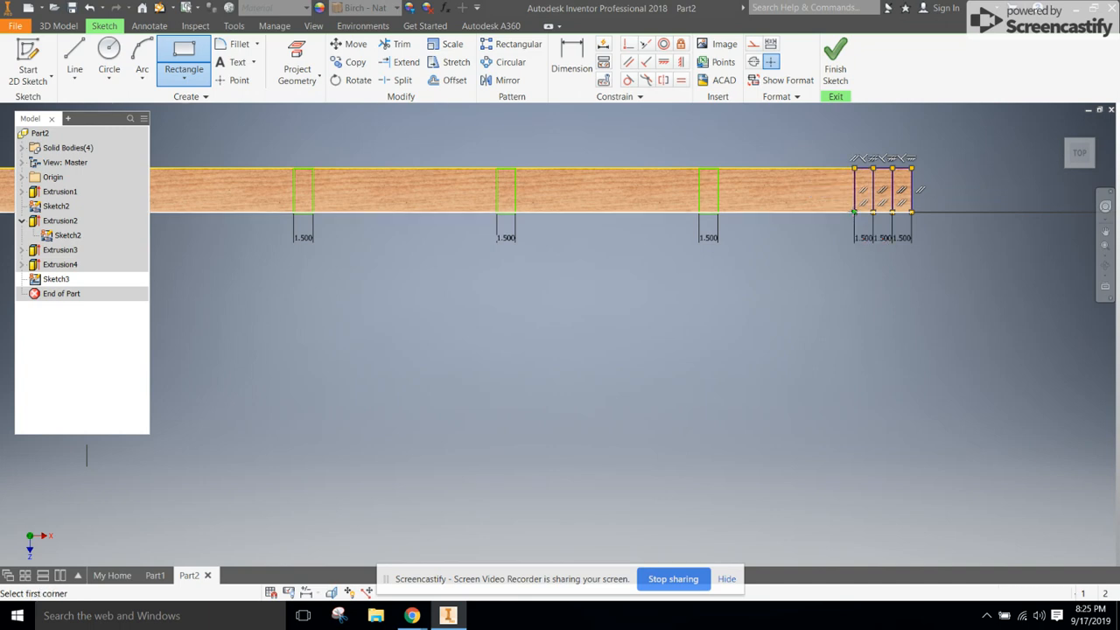
{"action": "left_click", "coordinate": [836, 74]}
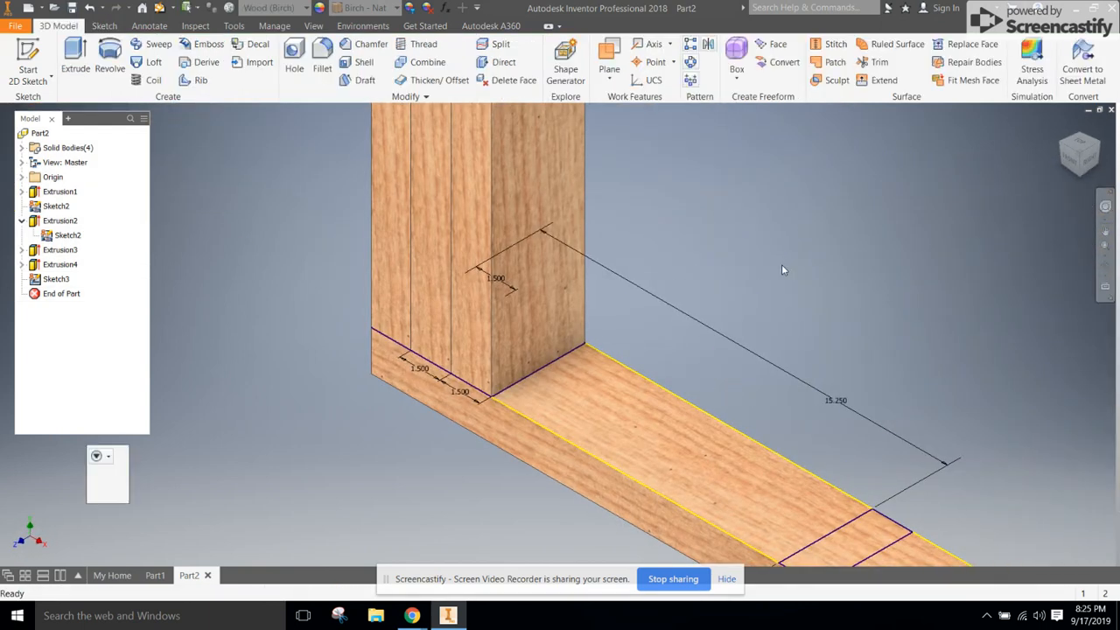
Set up a 92 5/8 in upward extrusion of the first seven single stud profiles spaced along the bottom plate.
{"action": "scroll", "coordinate": [783, 270], "scroll_direction": "down", "scroll_amount": 5}
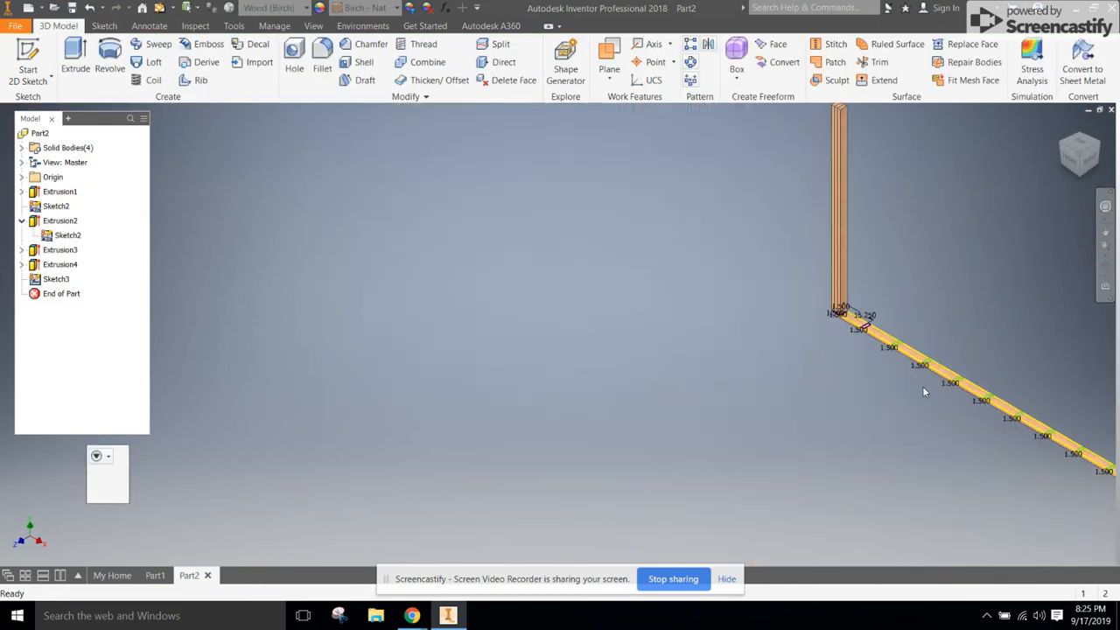
{"action": "scroll", "coordinate": [965, 394], "scroll_direction": "up", "scroll_amount": 5}
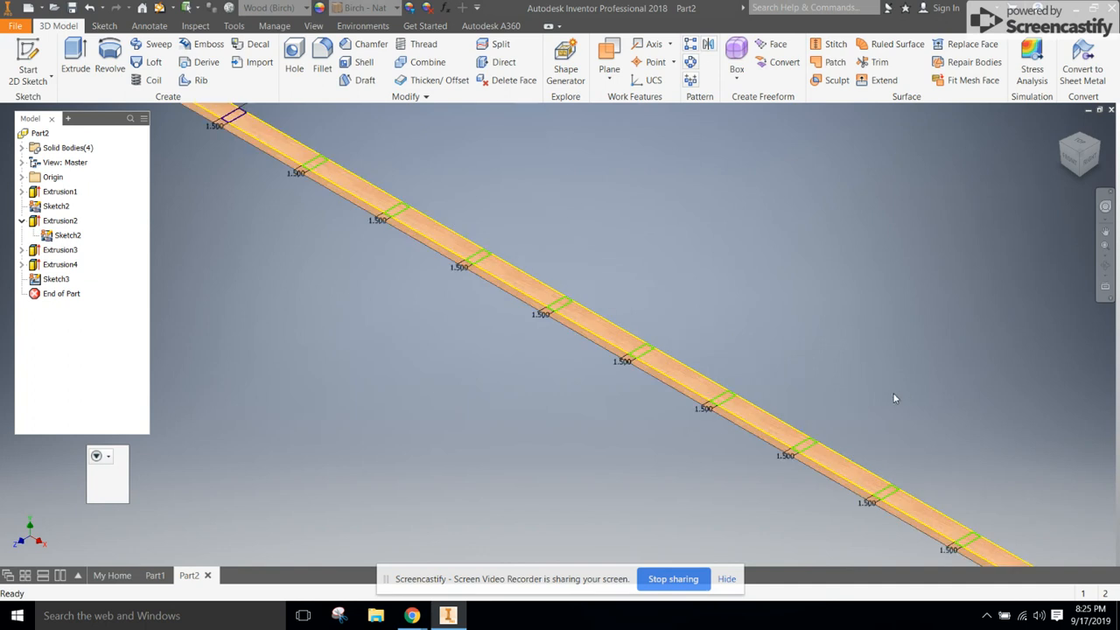
{"action": "scroll", "coordinate": [750, 369], "scroll_direction": "down", "scroll_amount": 3}
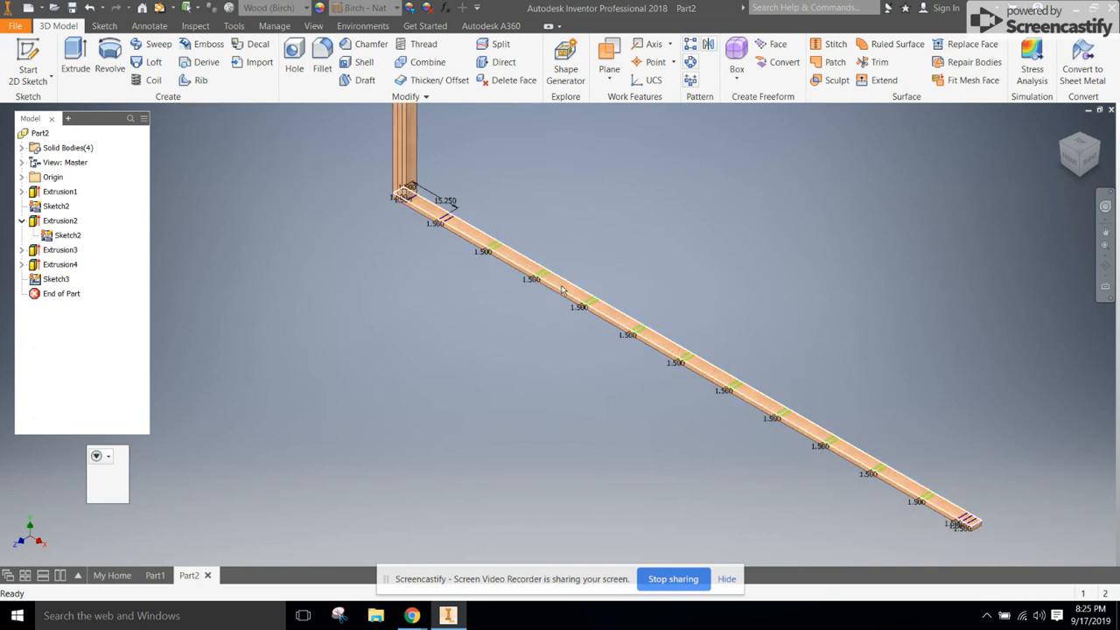
{"action": "left_click", "coordinate": [76, 57]}
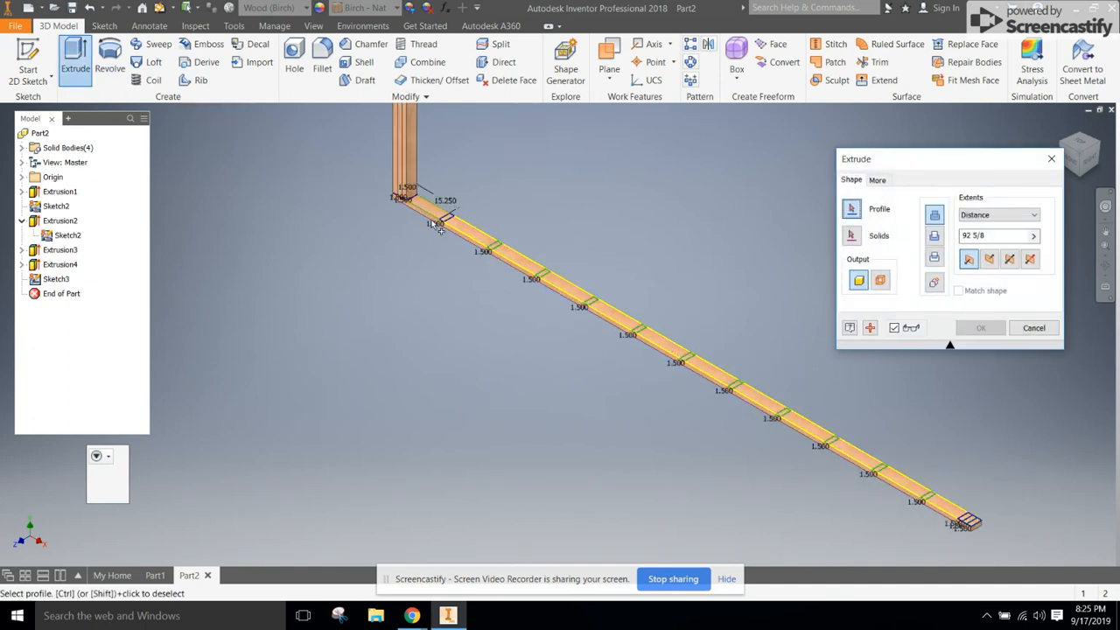
{"action": "scroll", "coordinate": [453, 229], "scroll_direction": "up", "scroll_amount": 2}
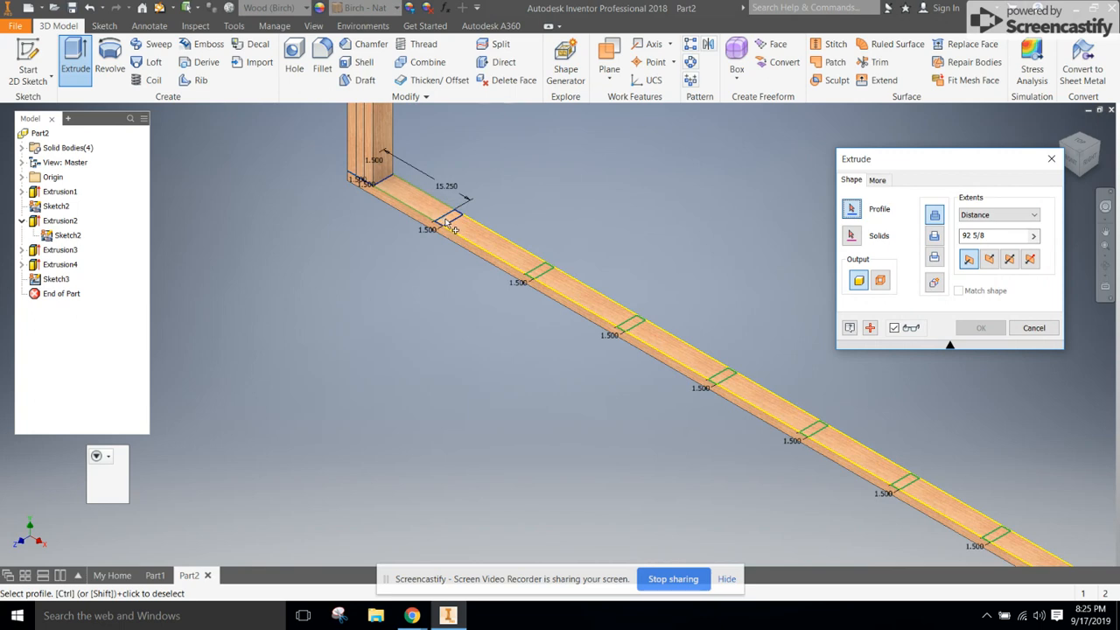
{"action": "left_click", "coordinate": [453, 228]}
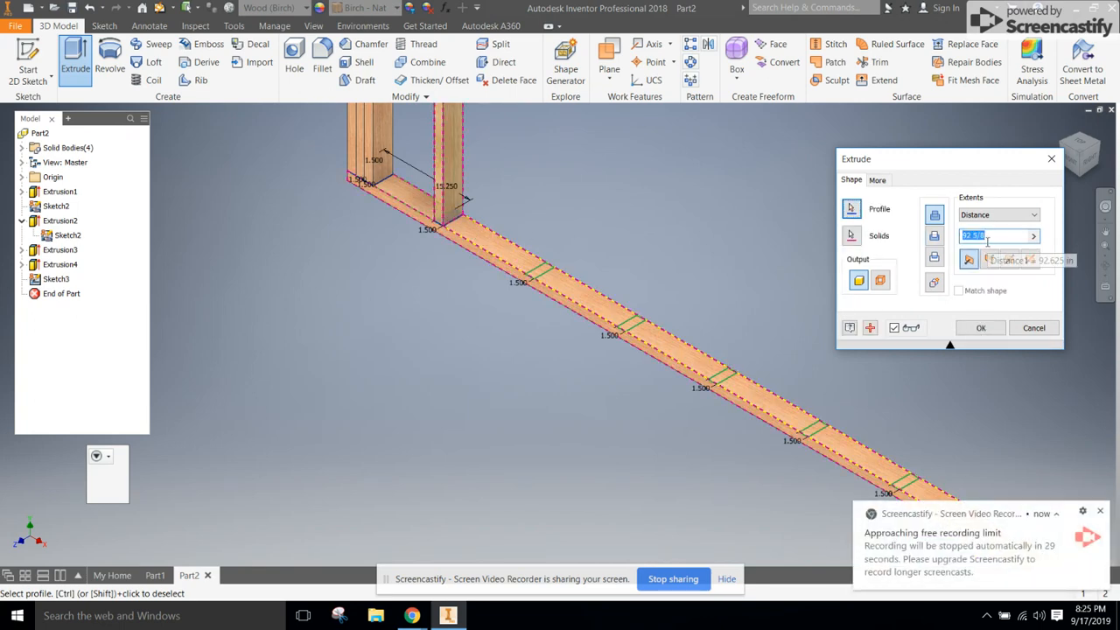
{"action": "left_click", "coordinate": [540, 279]}
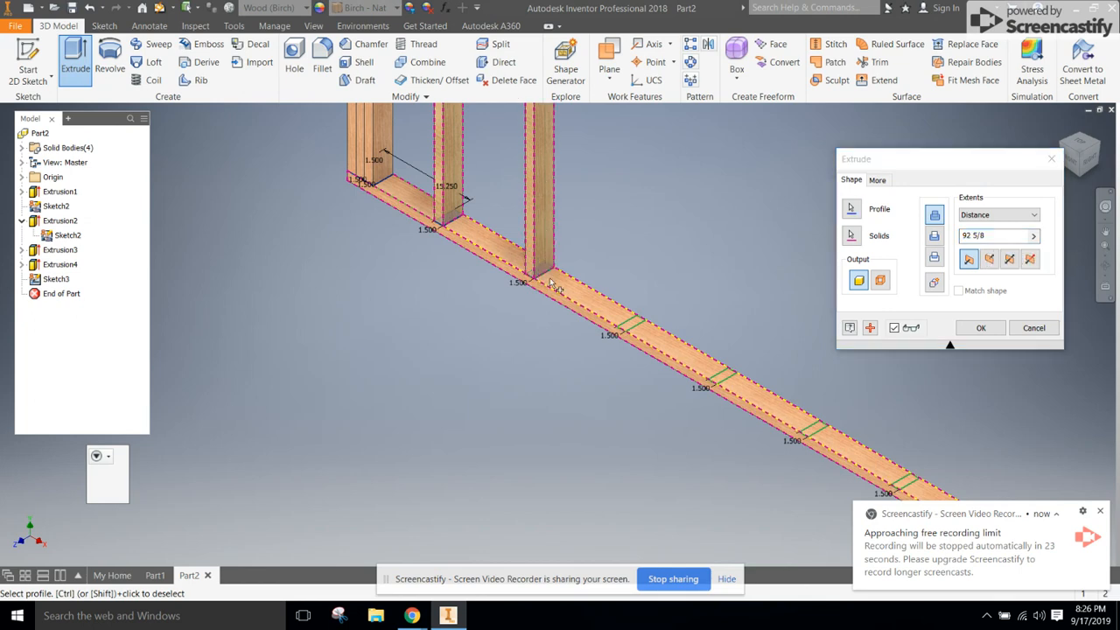
{"action": "left_click", "coordinate": [628, 328]}
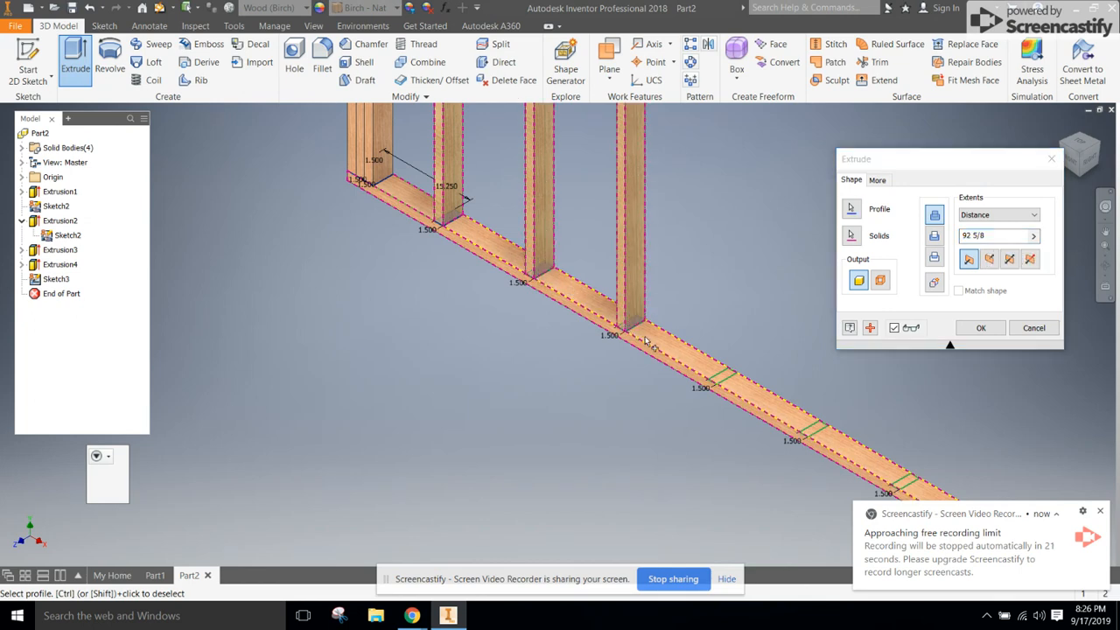
{"action": "left_click", "coordinate": [726, 383]}
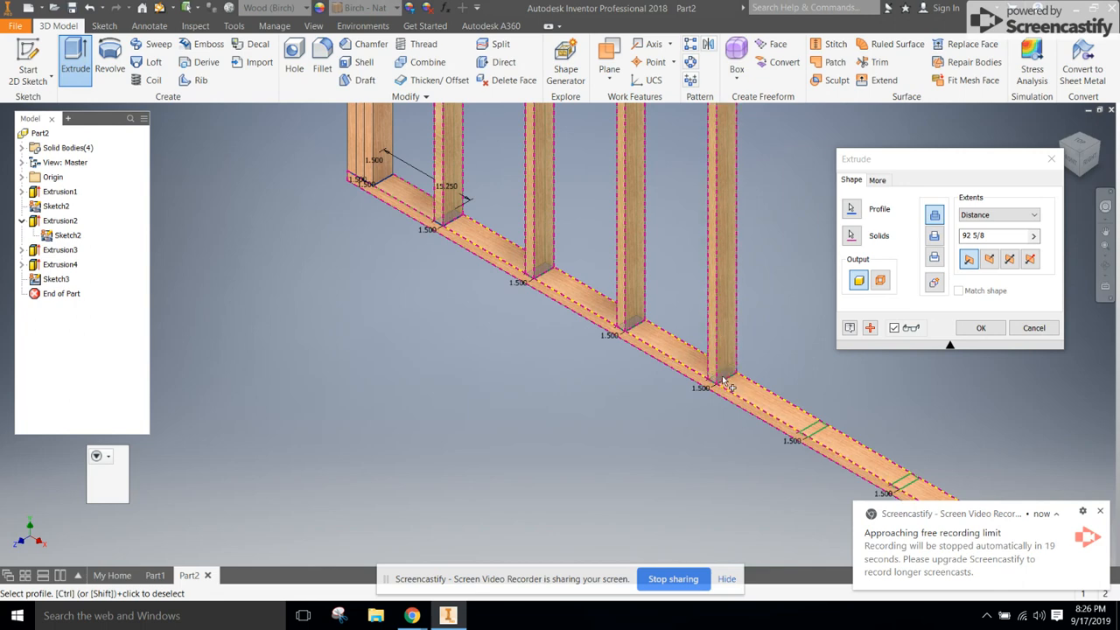
{"action": "left_click", "coordinate": [813, 434]}
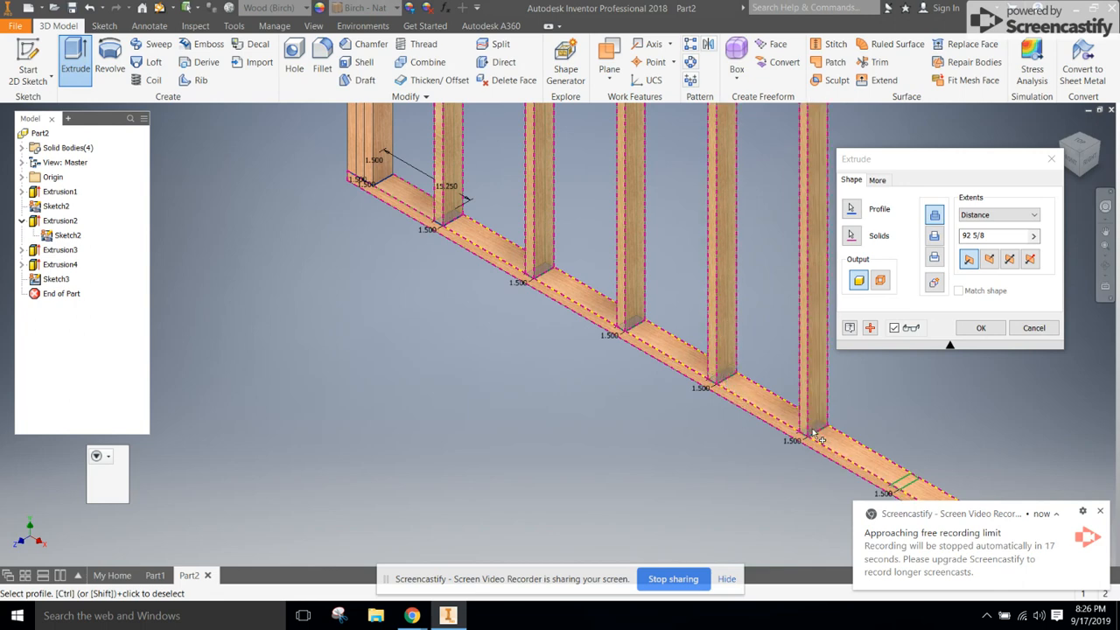
{"action": "left_click", "coordinate": [903, 483]}
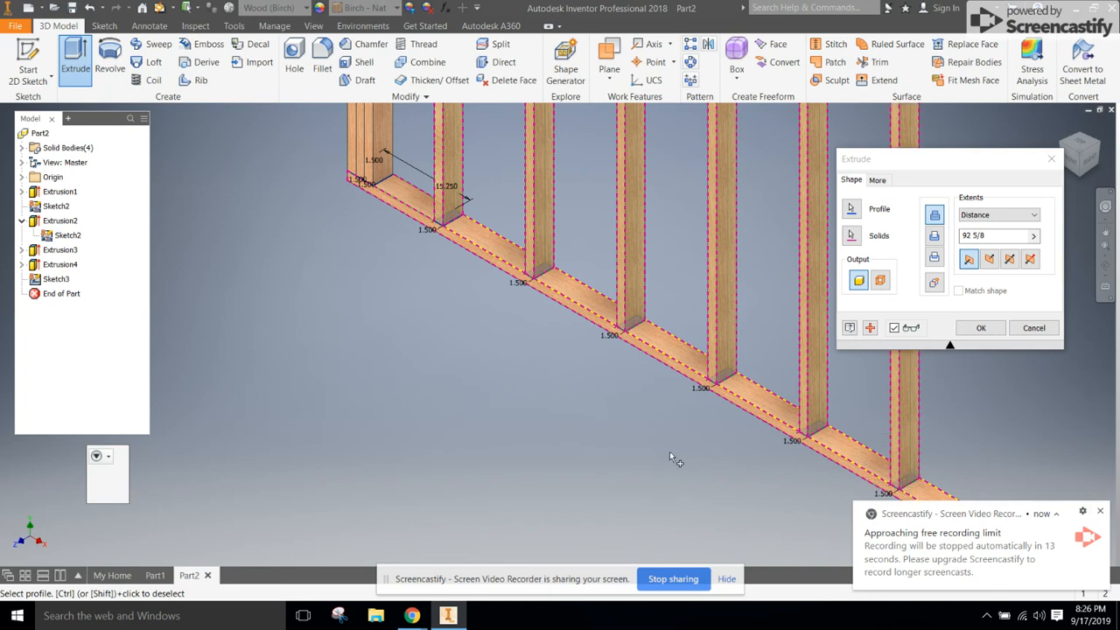
{"action": "scroll", "coordinate": [576, 422], "scroll_direction": "down", "scroll_amount": 5}
{"action": "scroll", "coordinate": [690, 488], "scroll_direction": "up", "scroll_amount": 6}
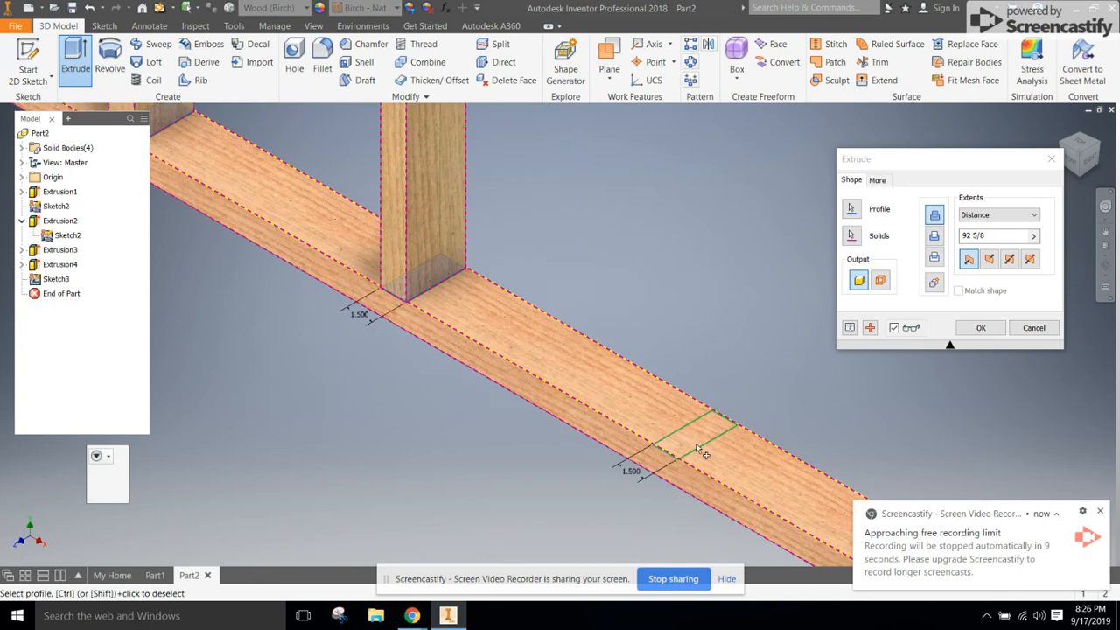
{"action": "left_click", "coordinate": [697, 448]}
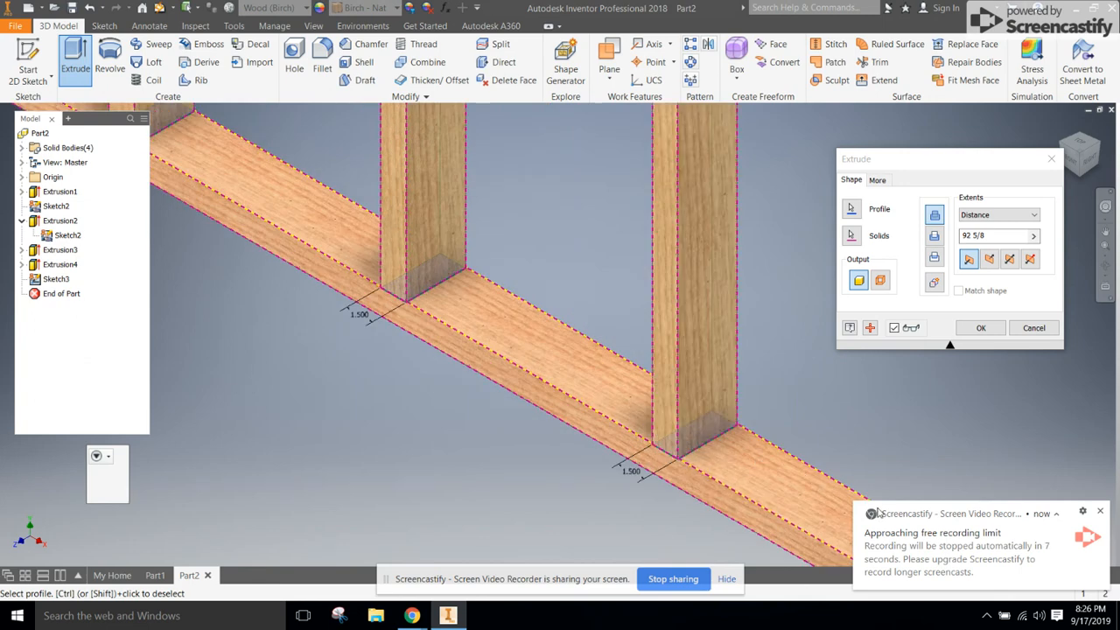